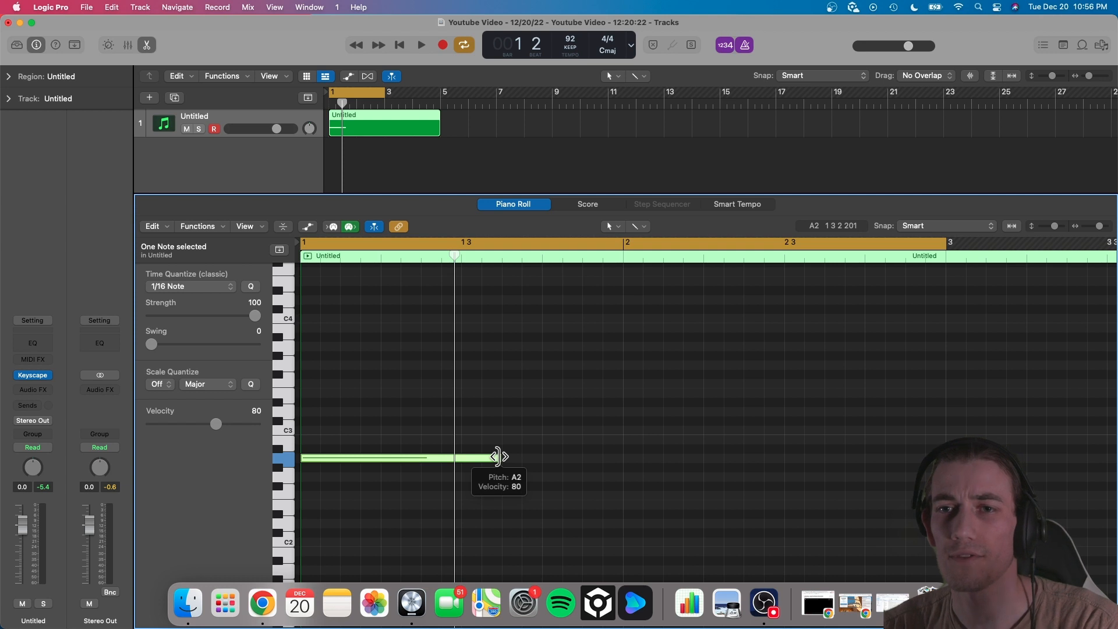
Shorten the A2 note to half a bar and add matching C3 and E3 notes to build an A minor chord
left_click_drag(497, 456, 460, 457)
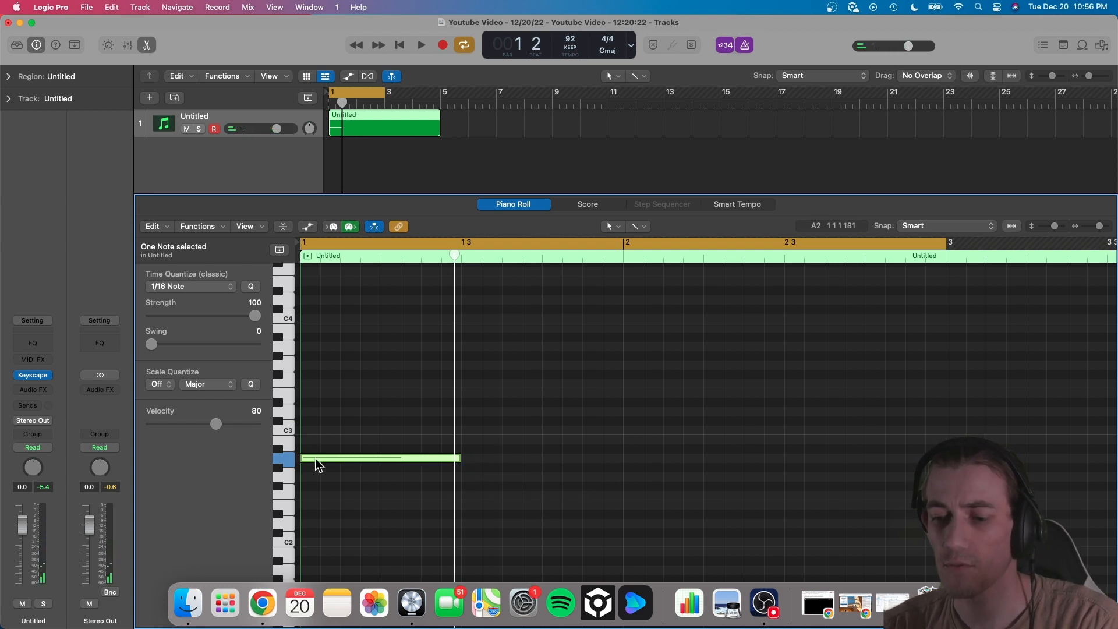
left_click(312, 448)
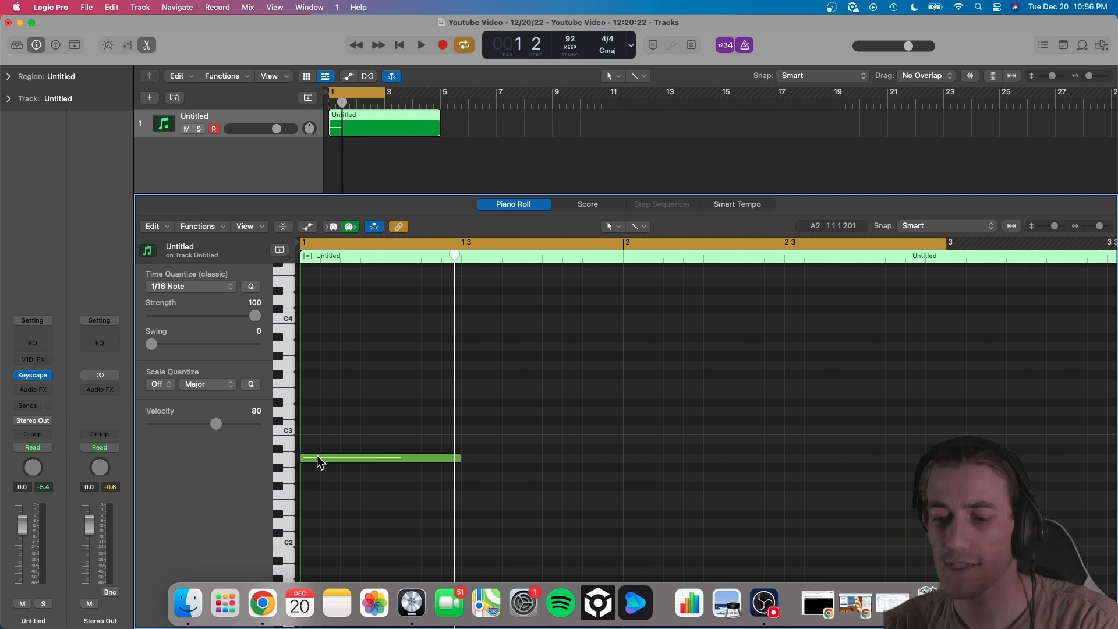
left_click(309, 431)
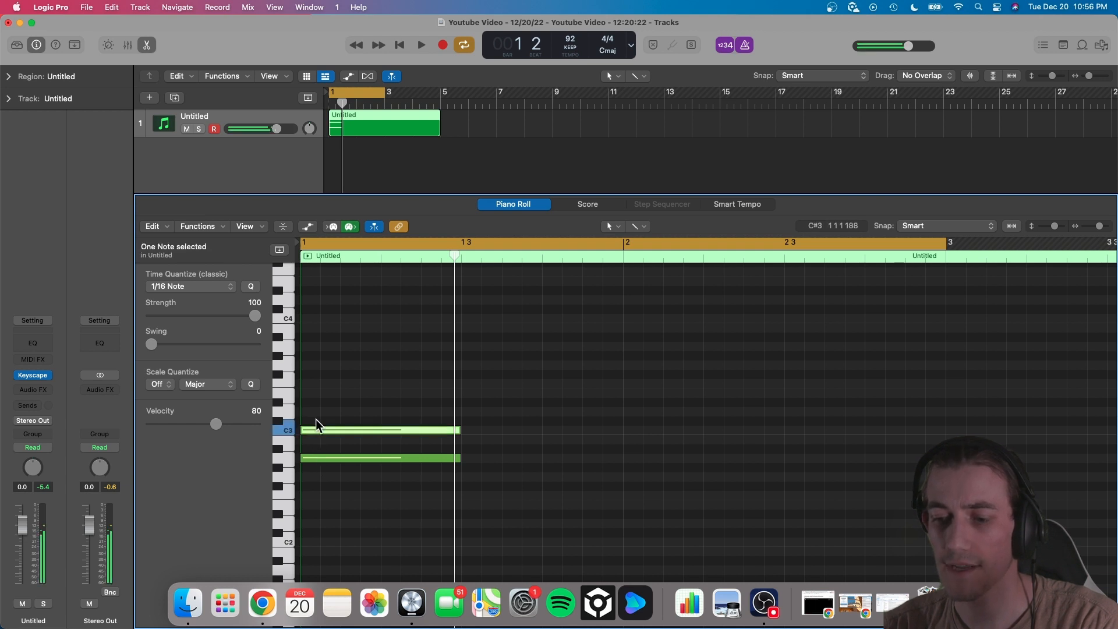
left_click(312, 393)
left_click(316, 368)
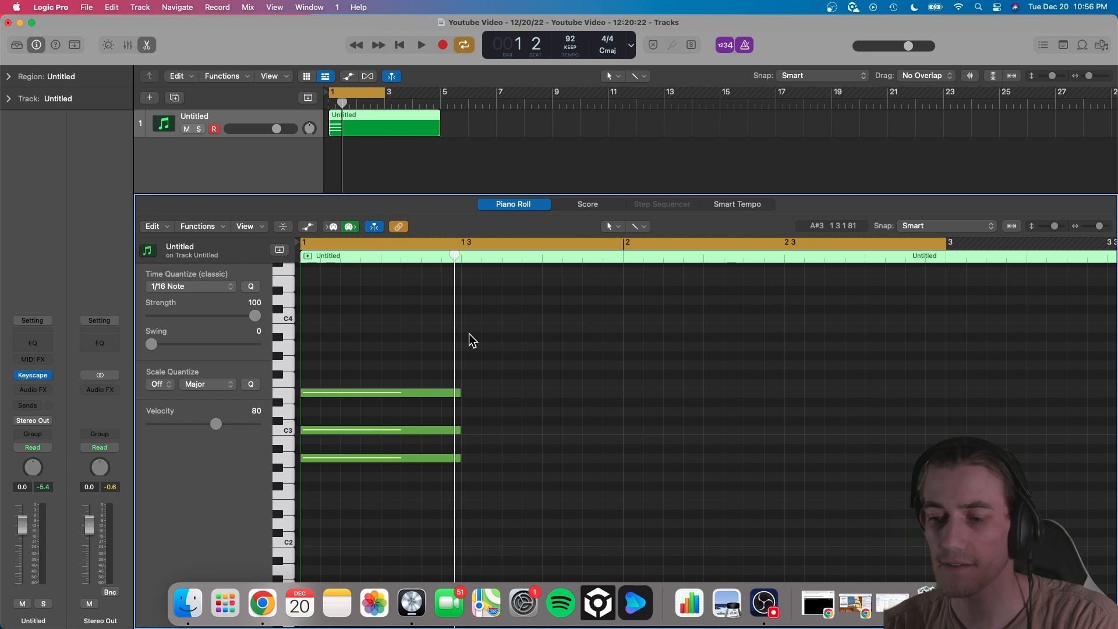
key("space")
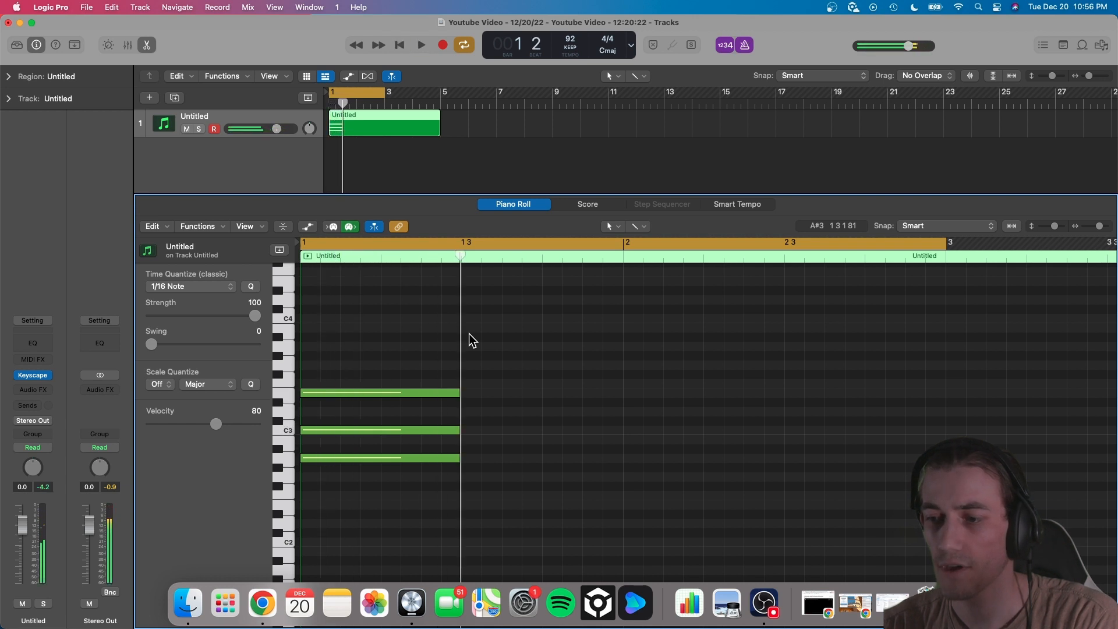
Duplicate the three-note A minor chord at beat 3 of bar 1
key("super+a")
key("super+c")
key("super+v")
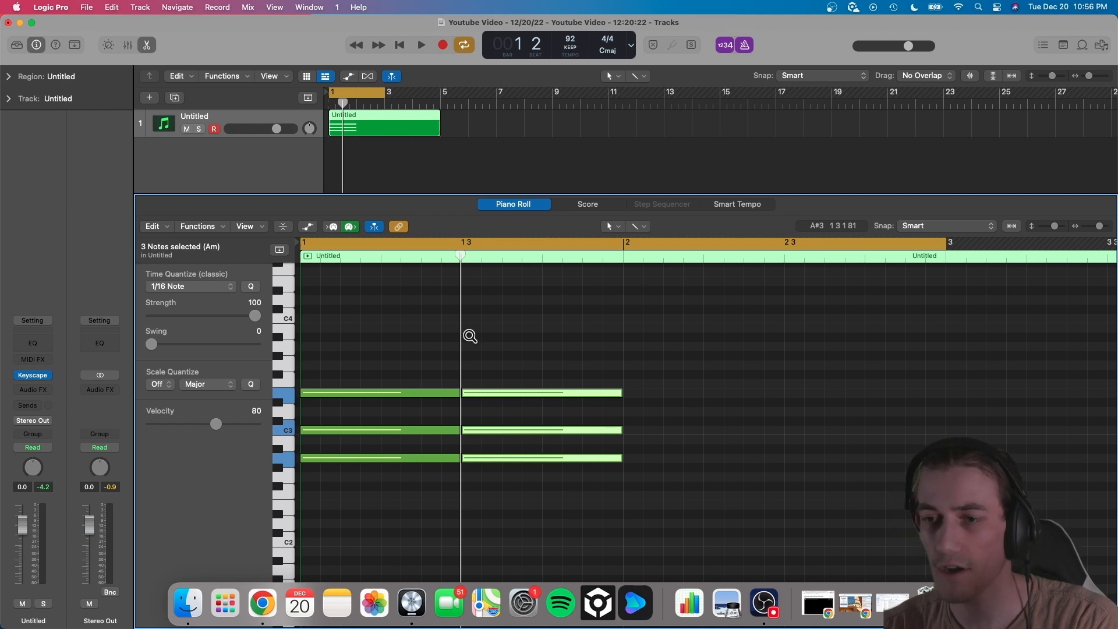
Transpose the copied chord up five semitones to D minor and play back the two chords
key("alt+Up")
key("alt+Up")
key("alt+Up")
key("alt+Up")
key("alt+Up")
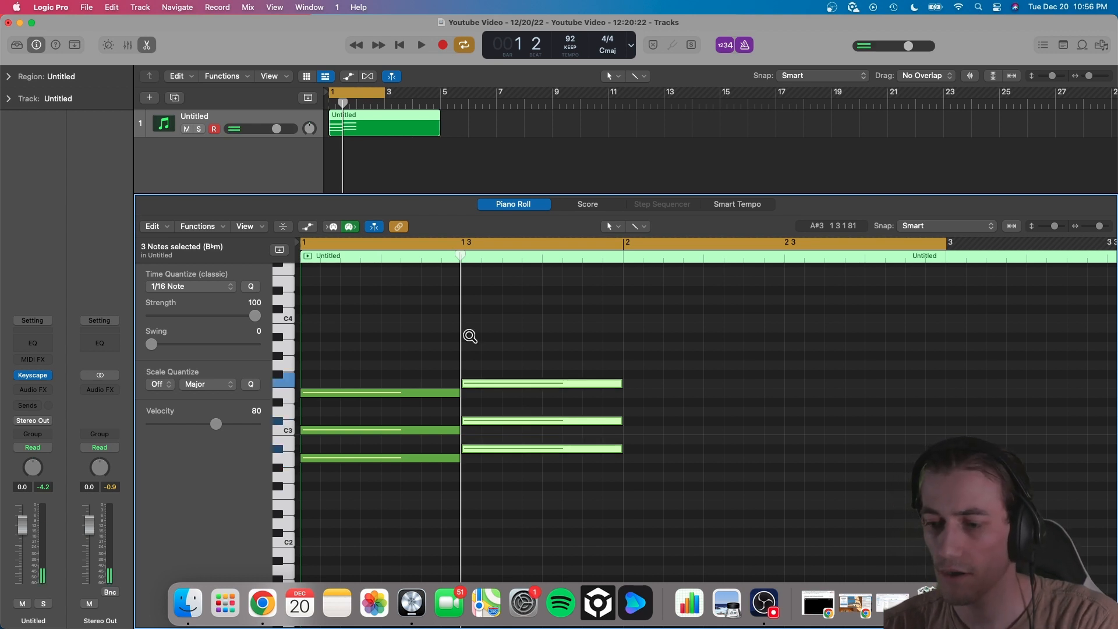
left_click(433, 324)
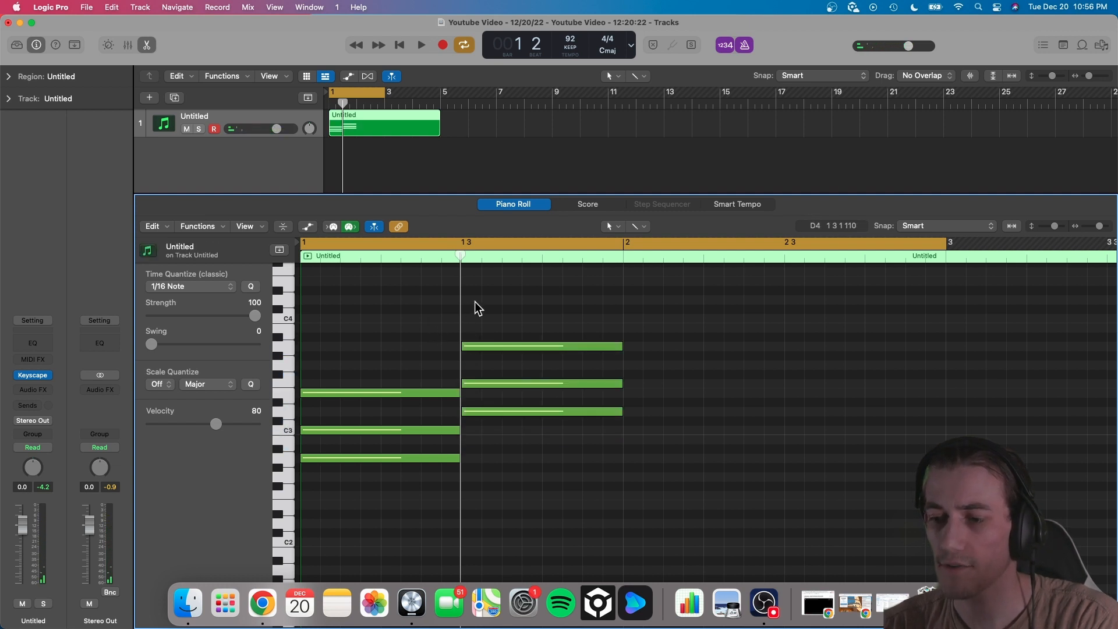
key("space")
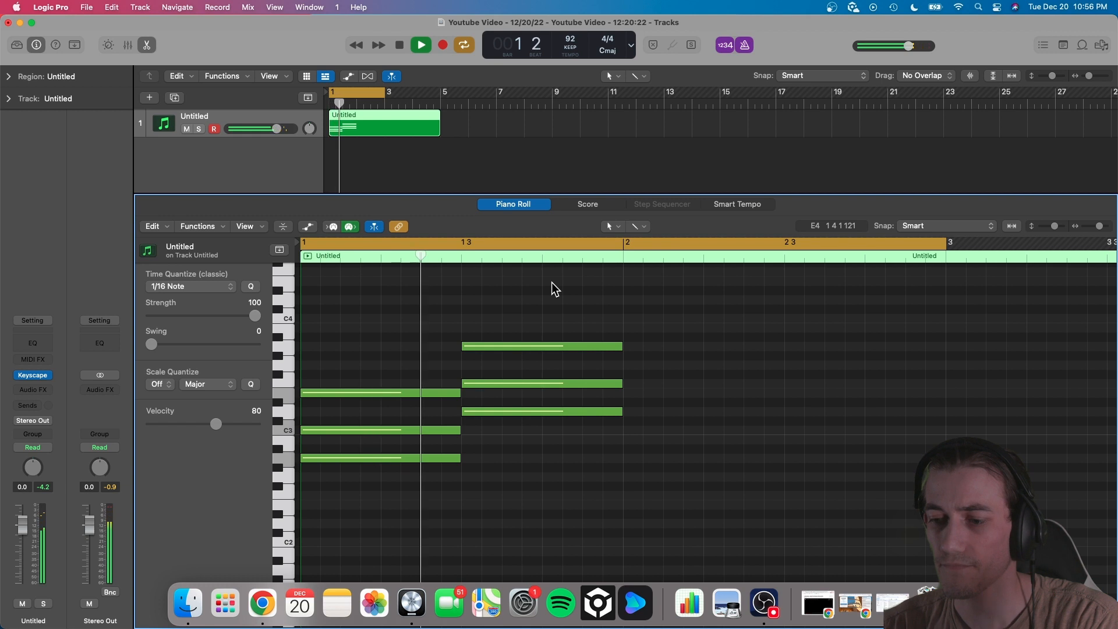
key("space")
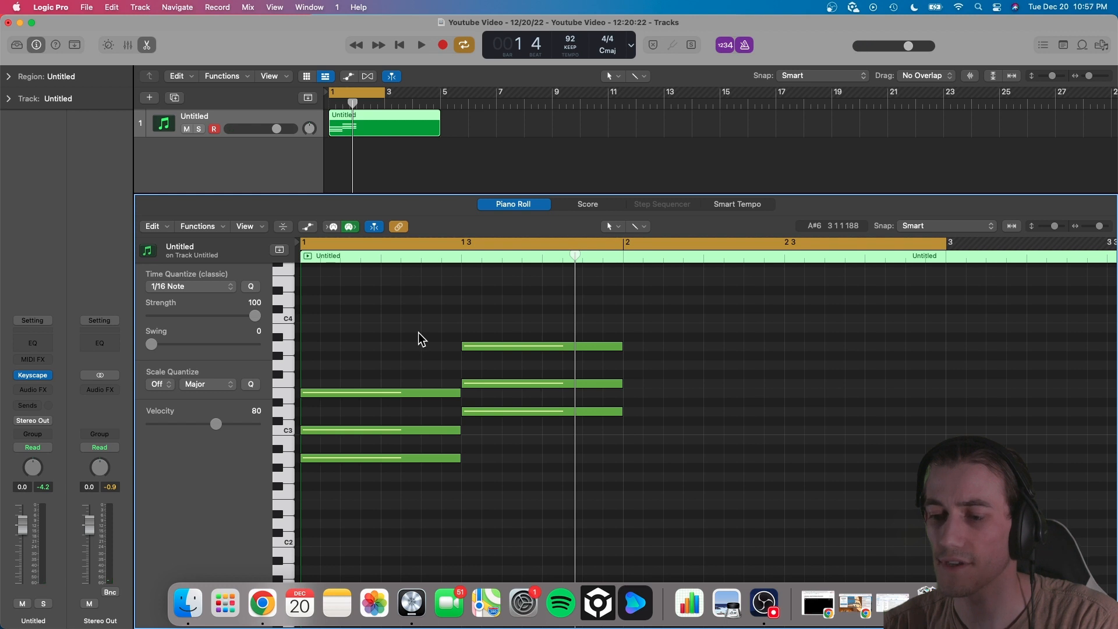
Lower the second chord's top A3 note one octave to A2 and play back the two chords
left_click_drag(452, 333, 501, 347)
key("shift+alt+Down")
left_click(494, 343)
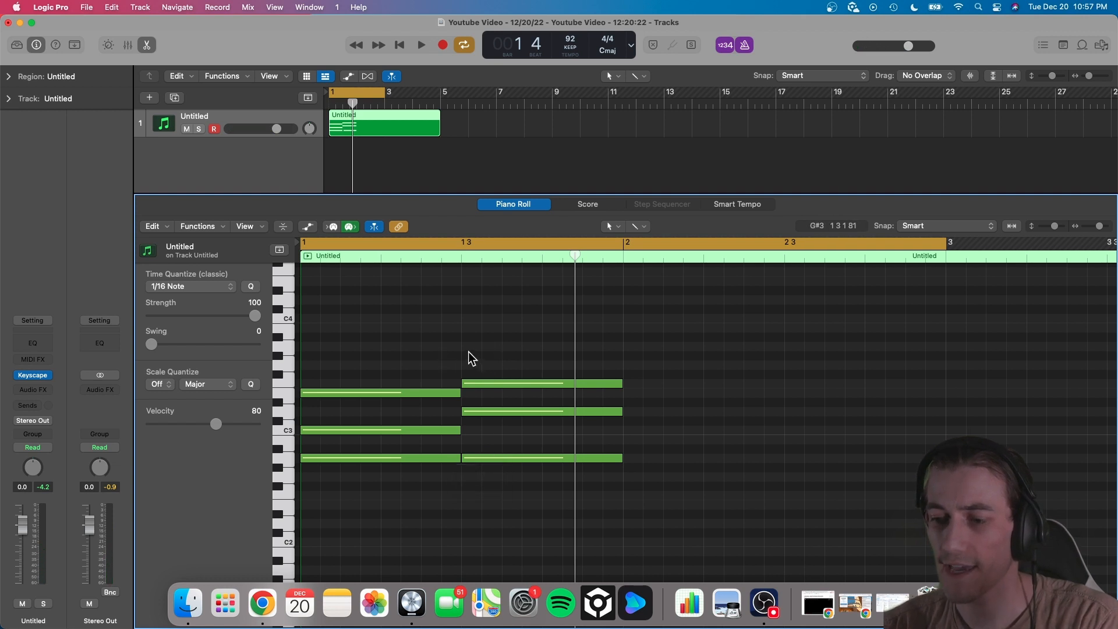
left_click_drag(484, 460, 473, 349)
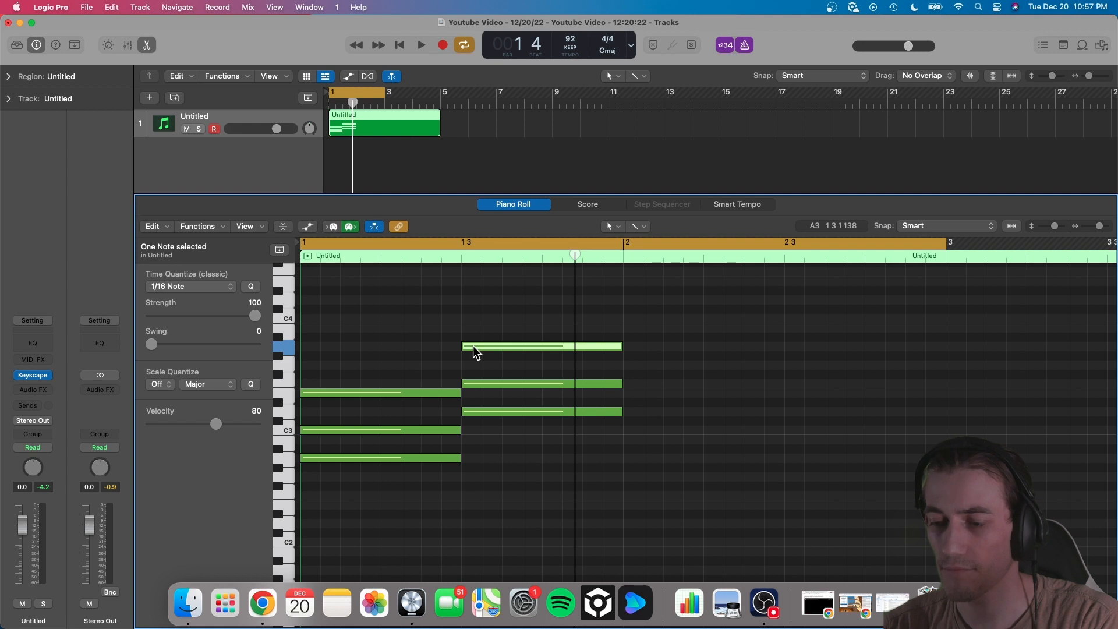
key("super+z")
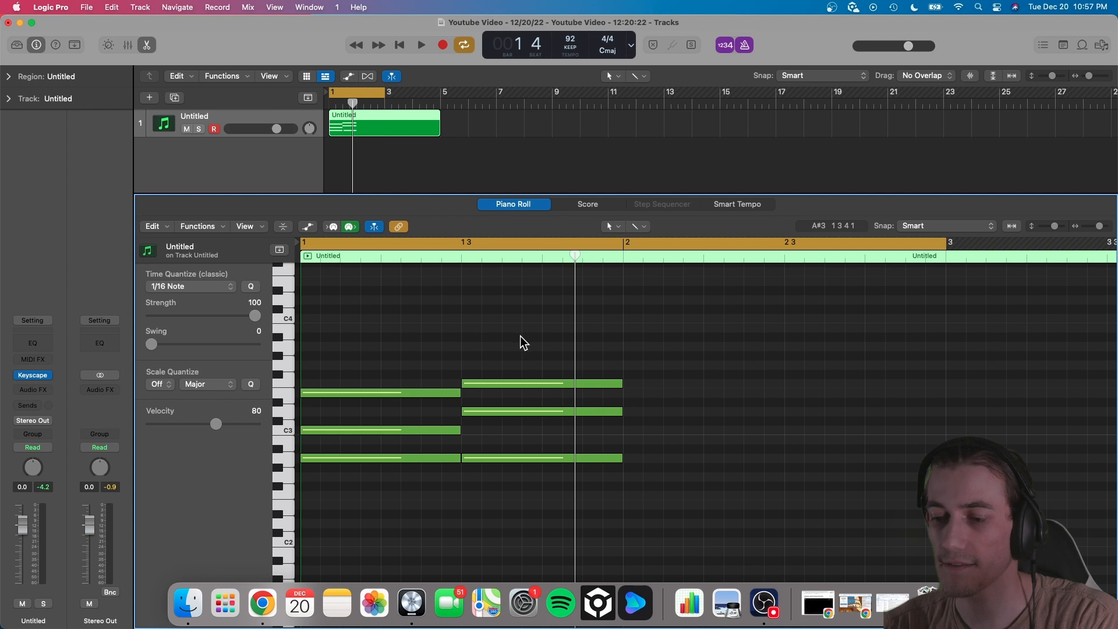
key("space")
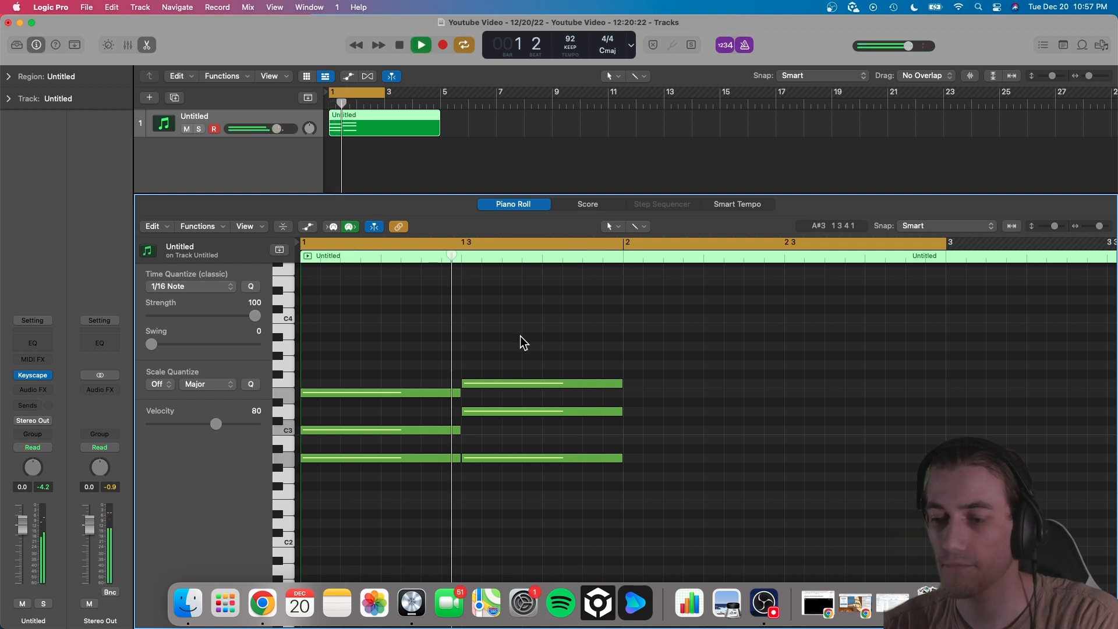
key("space")
Repeat both chords across bar 2 and play back the two-bar loop
key("cmd+a")
key("cmd+r")
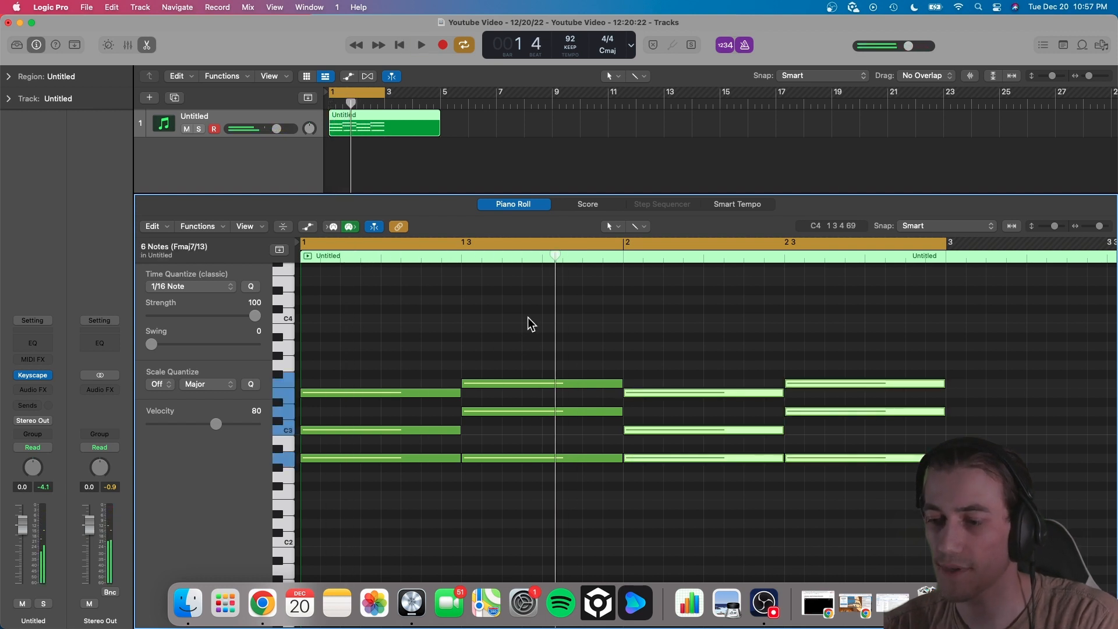
left_click(529, 317)
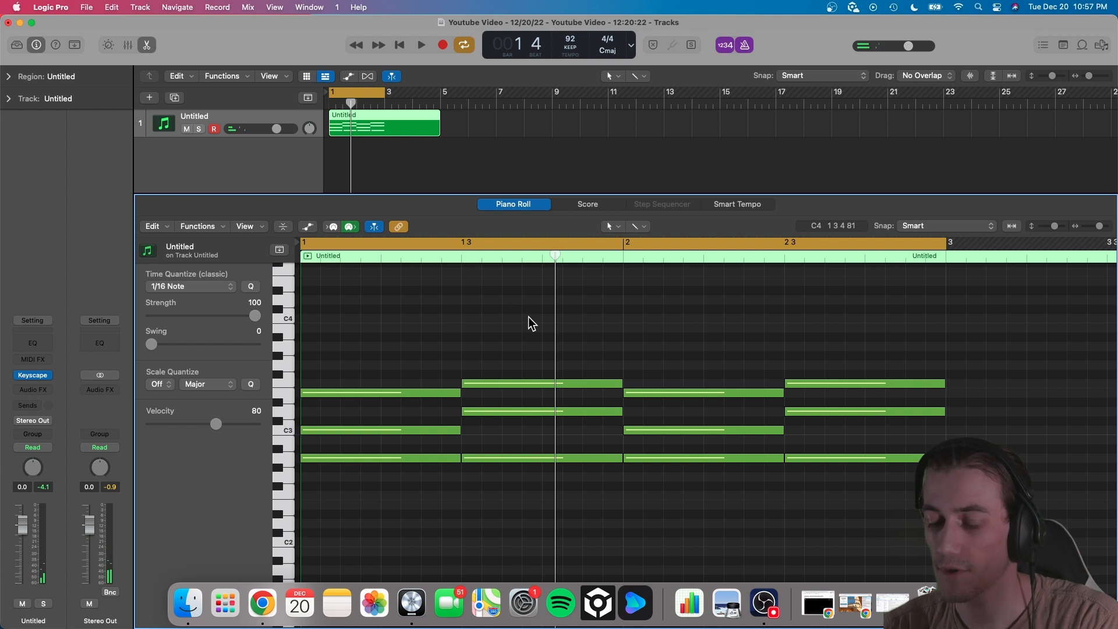
key("space")
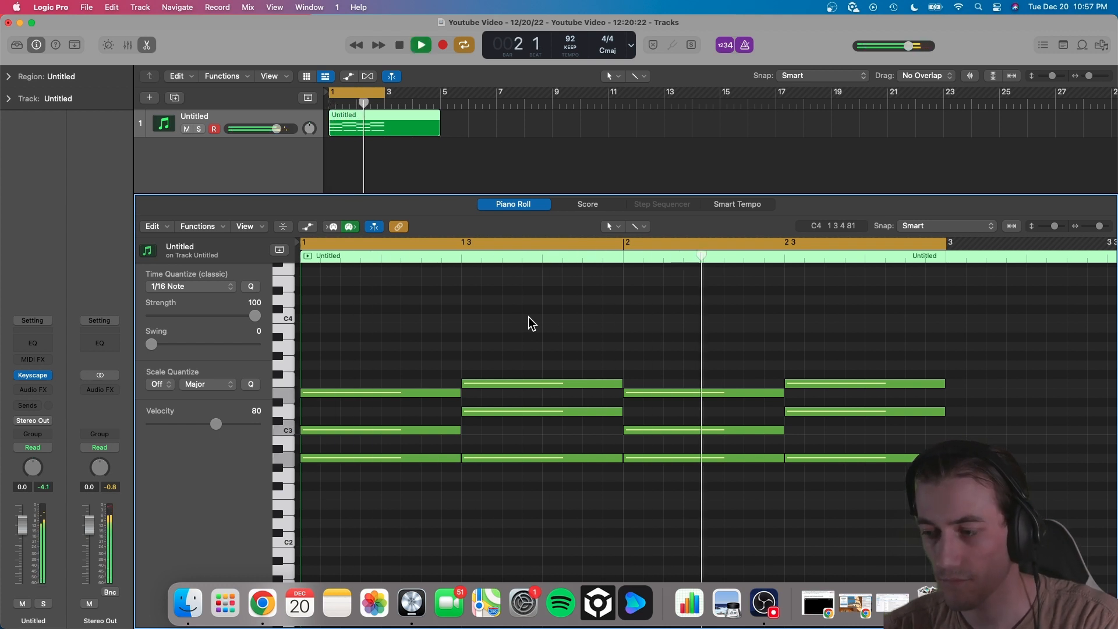
key("space")
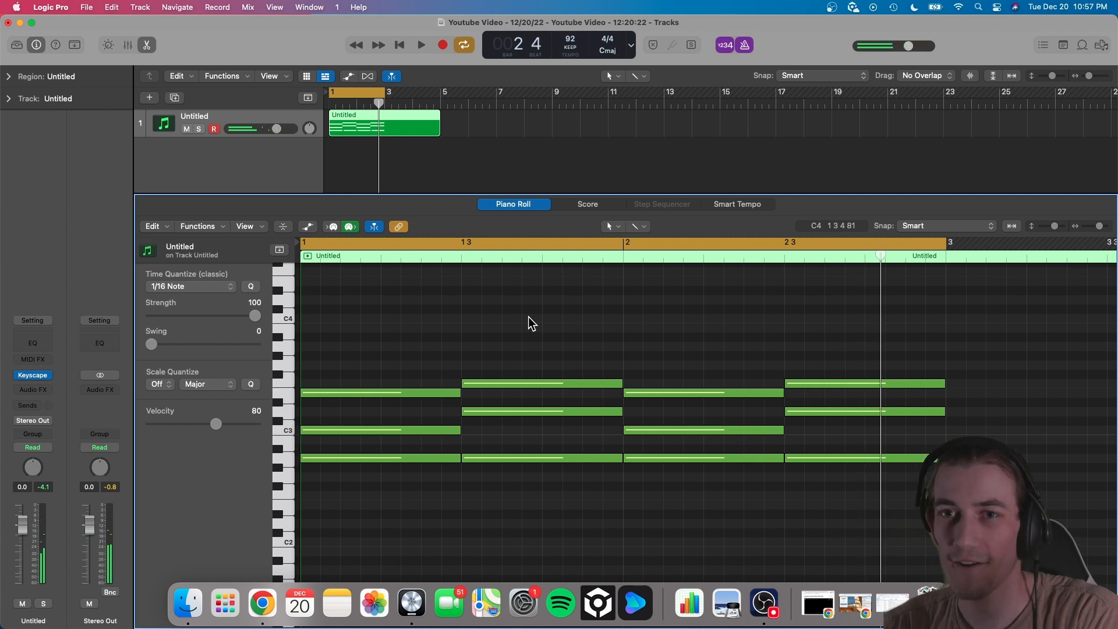
Copy the first chord's A2 and the second chord's D3 down one octave as bass notes A1 and D2
scroll(528, 316, "down", 2)
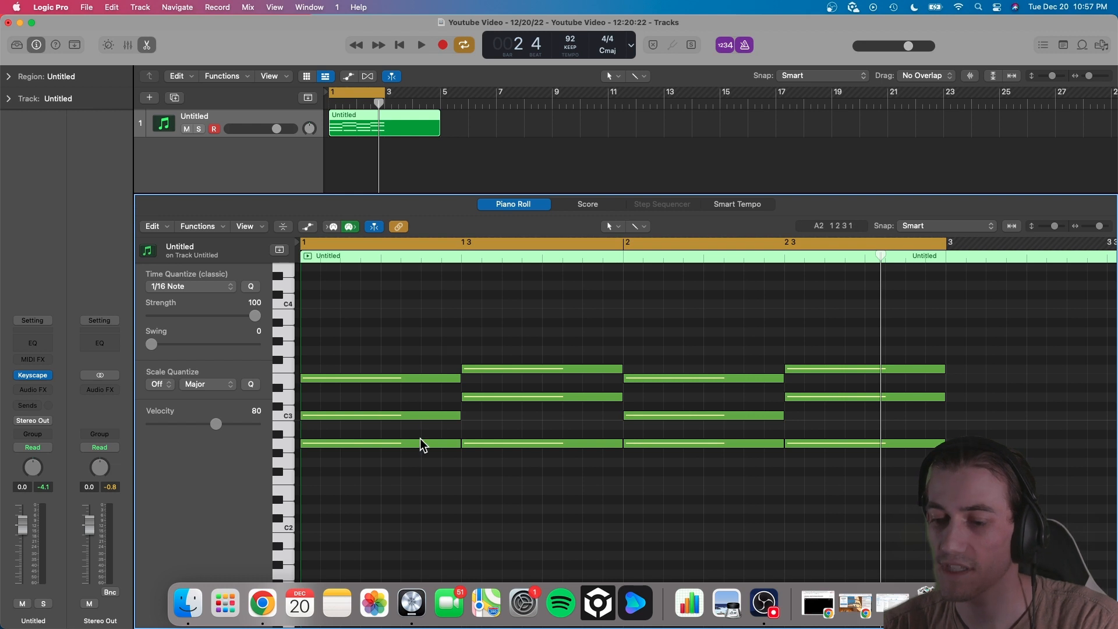
scroll(419, 444, "down", 3)
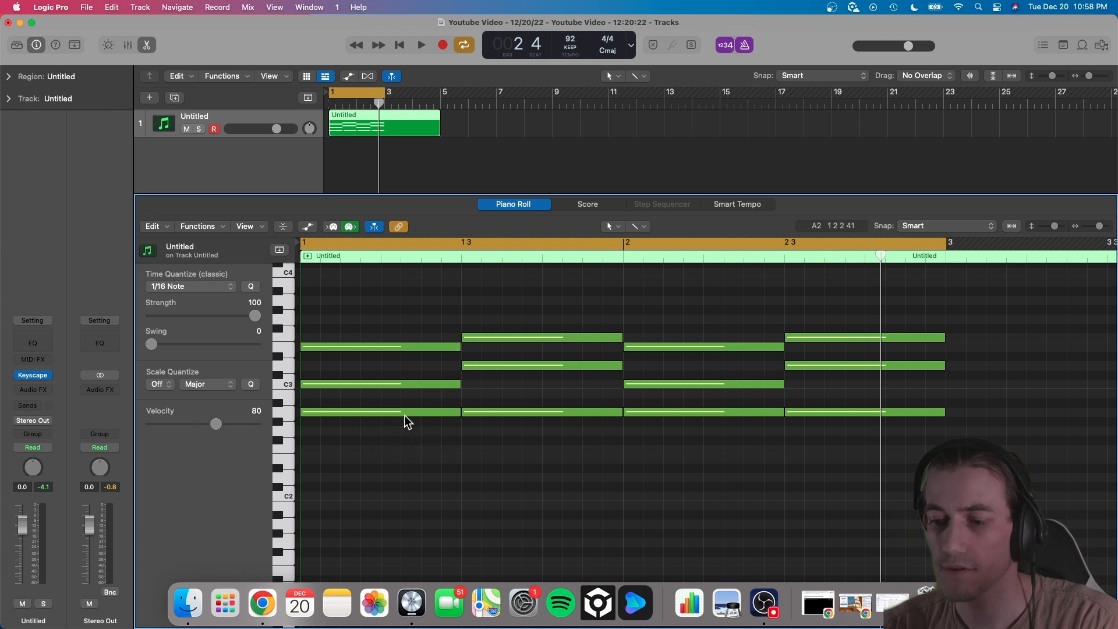
left_click(405, 413)
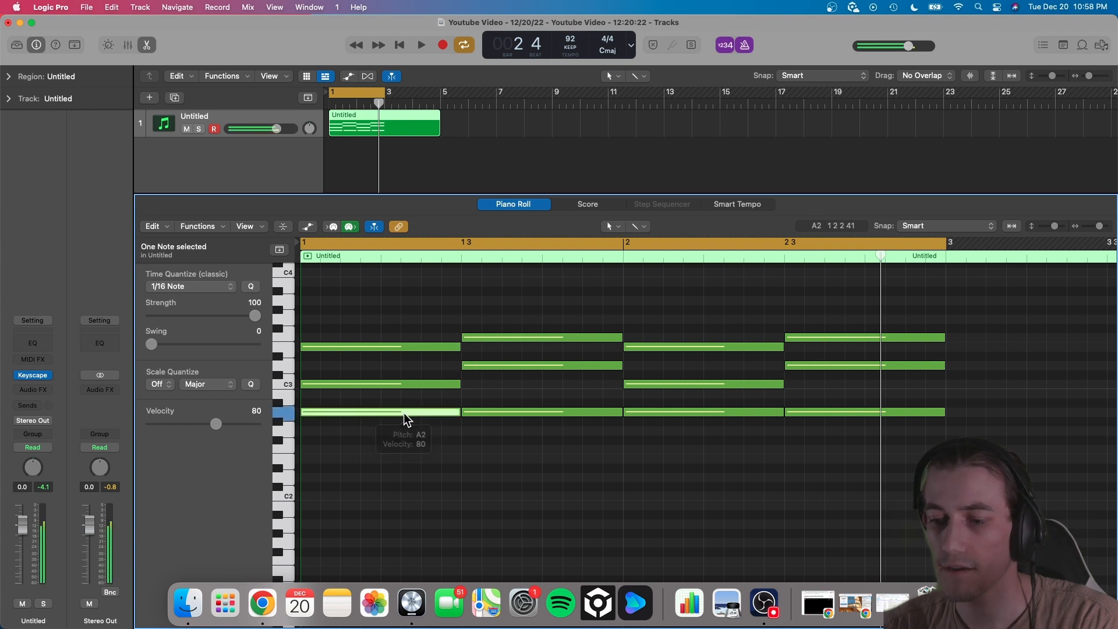
left_click(498, 365, "shift")
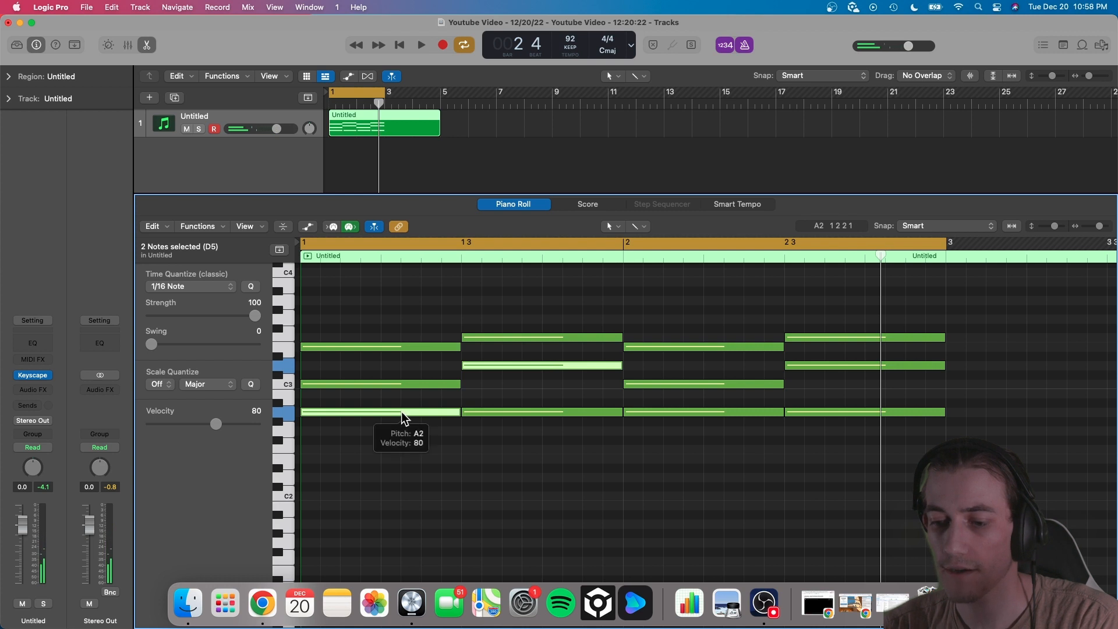
left_click_drag(401, 412, 399, 521)
Repeat the A1 and D2 bass notes in bar 2 and play back the loop
key("super+r")
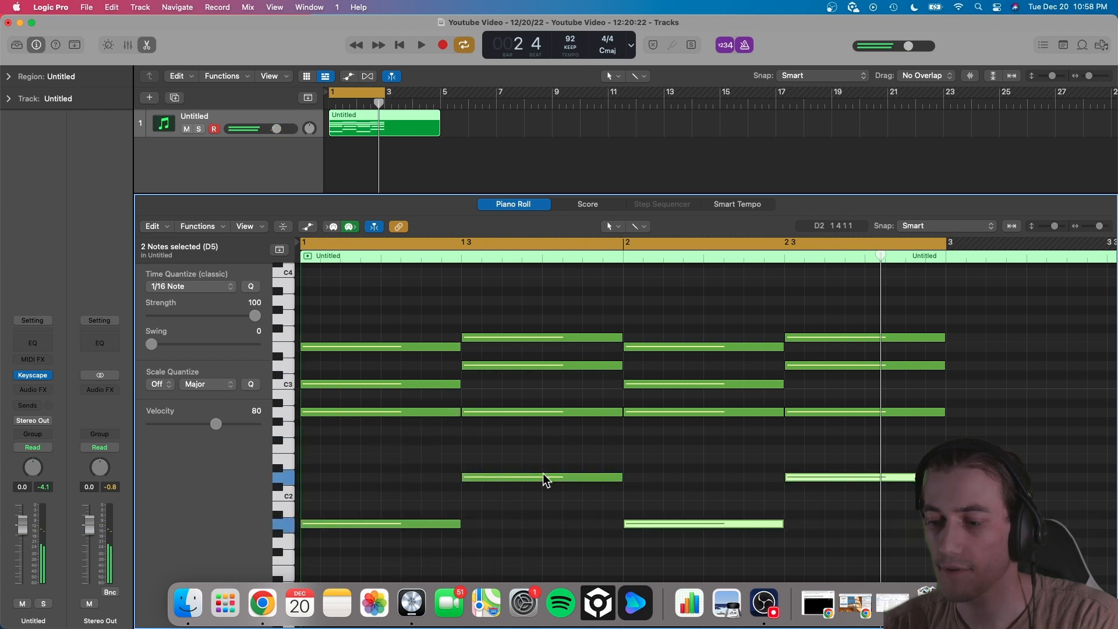
left_click(634, 464)
scroll(634, 464, "down", 3)
scroll(421, 450, "up", 1)
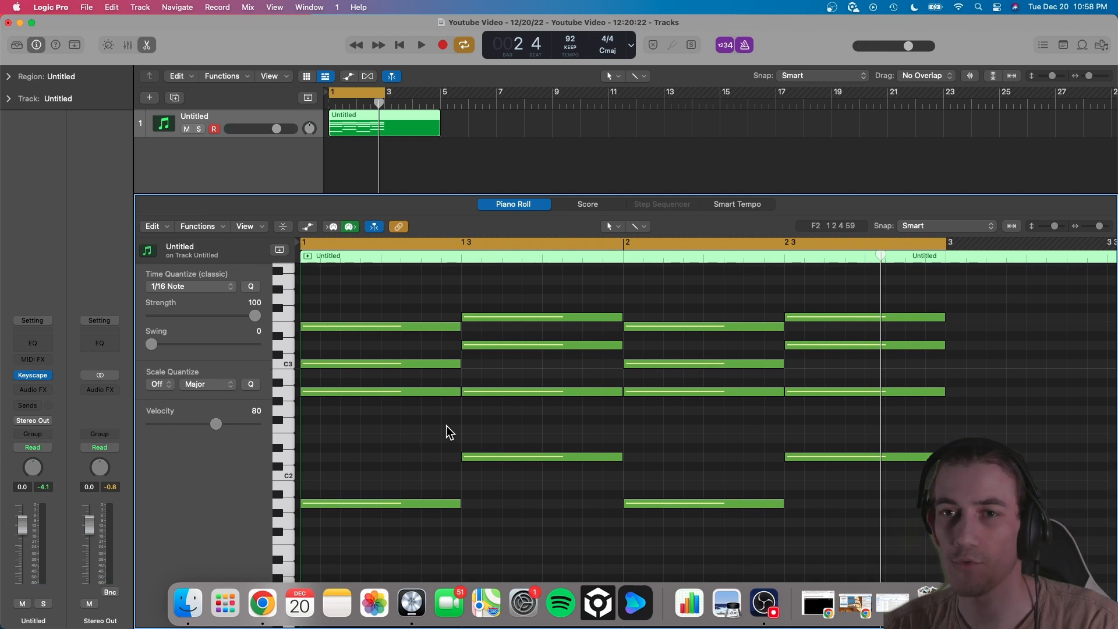
scroll(446, 425, "down", 1)
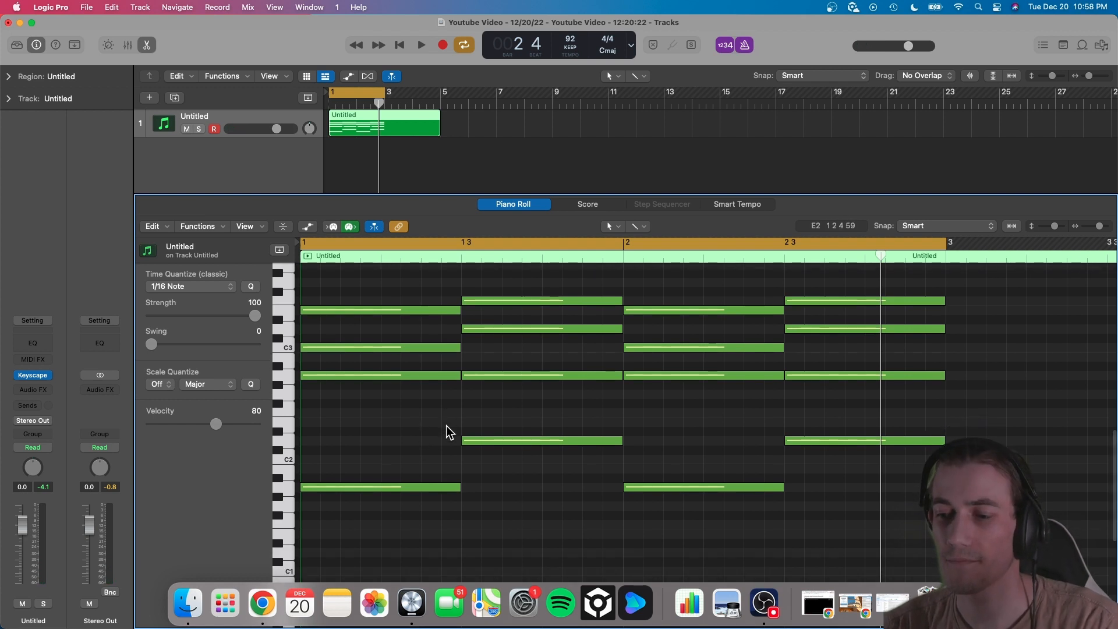
key("space")
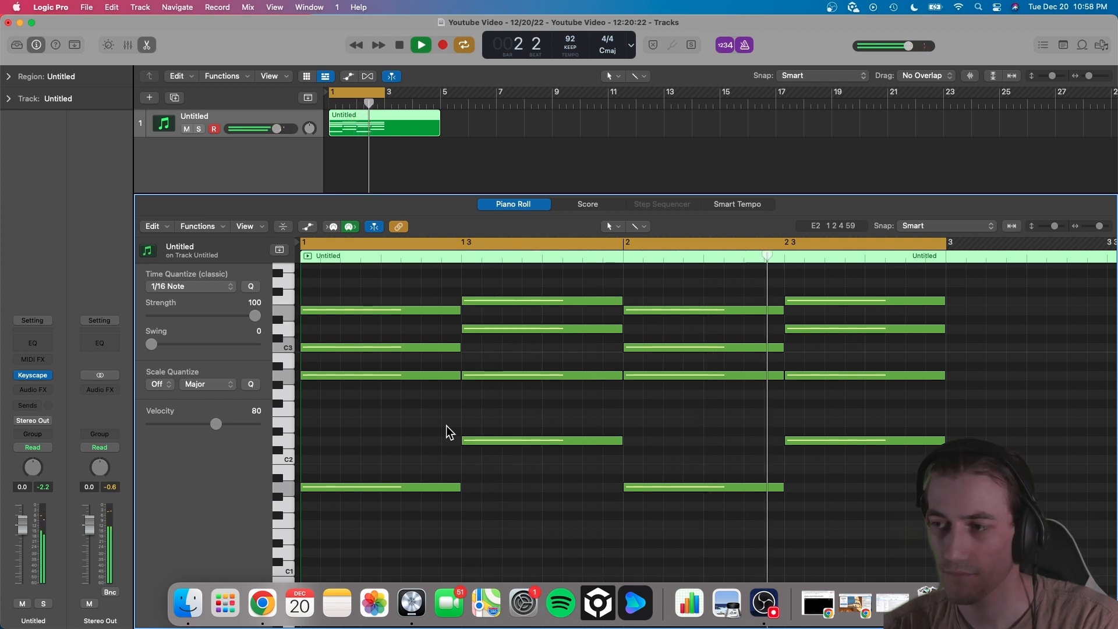
key("space")
Copy the A2 and C3 of the first chord and the A2 and D3 of the second chord up one octave
scroll(388, 358, "up", 2)
scroll(388, 363, "up", 1)
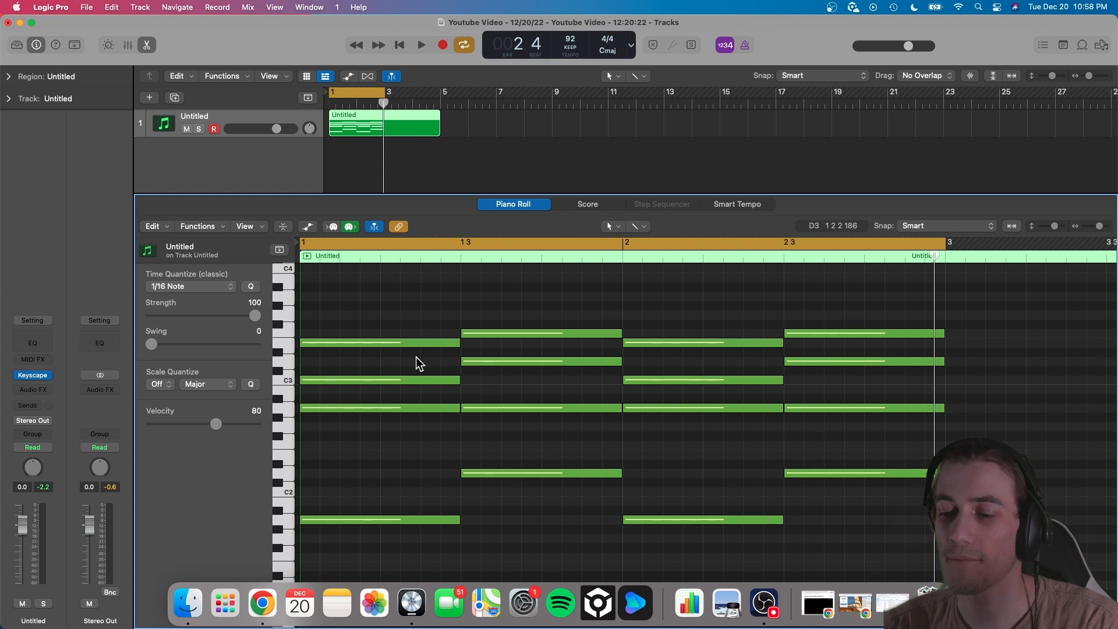
scroll(418, 379, "up", 1)
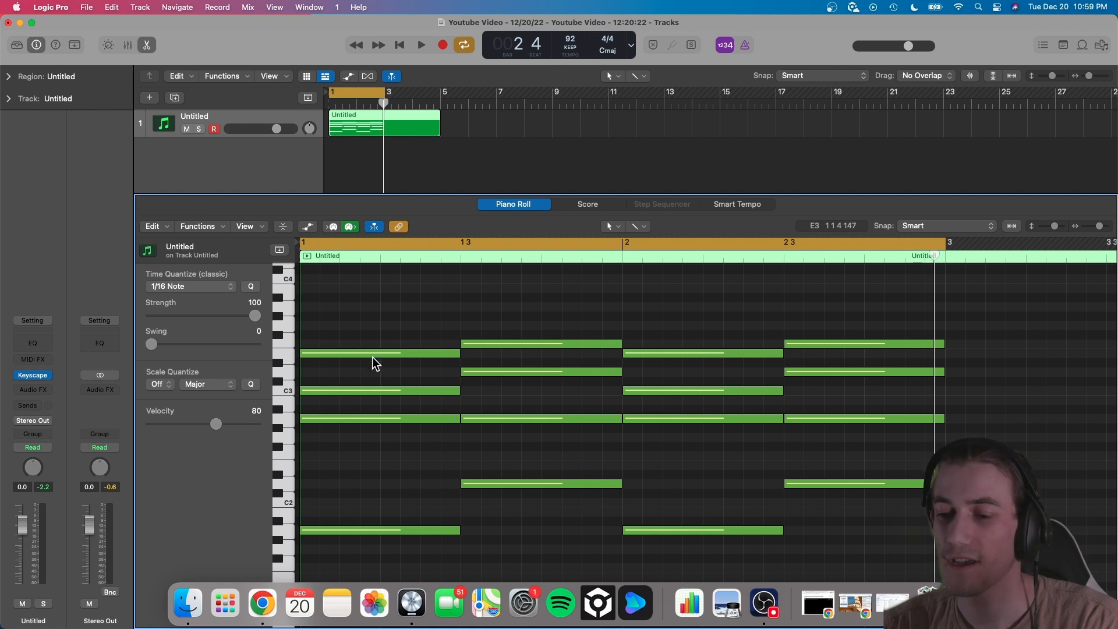
scroll(379, 355, "up", 2)
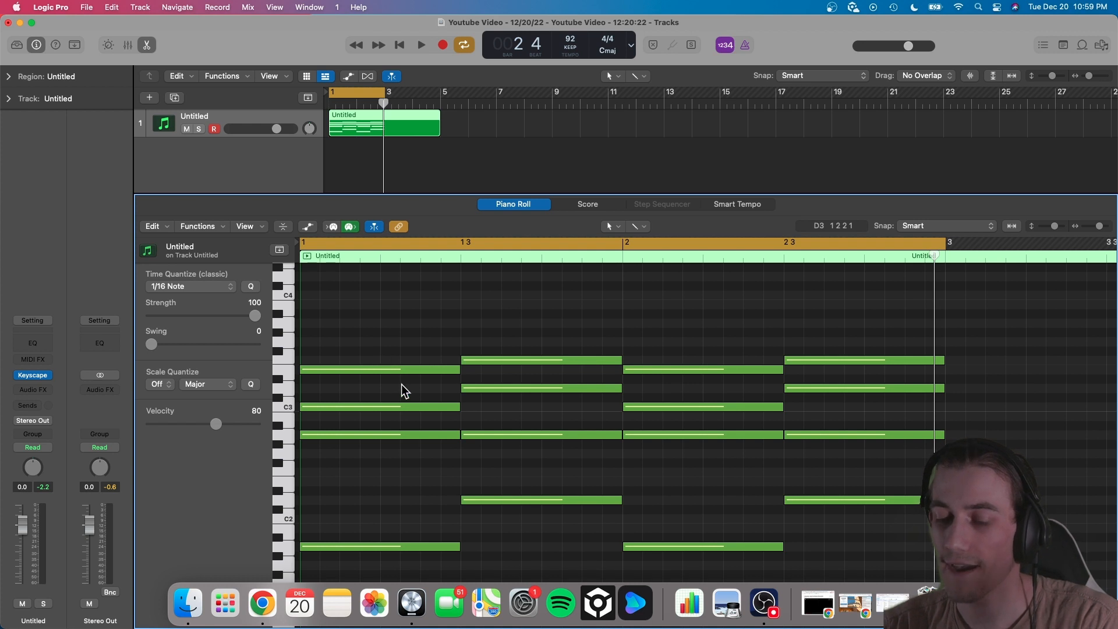
left_click_drag(394, 382, 523, 442)
left_click_drag(416, 436, 412, 325)
left_click(414, 355)
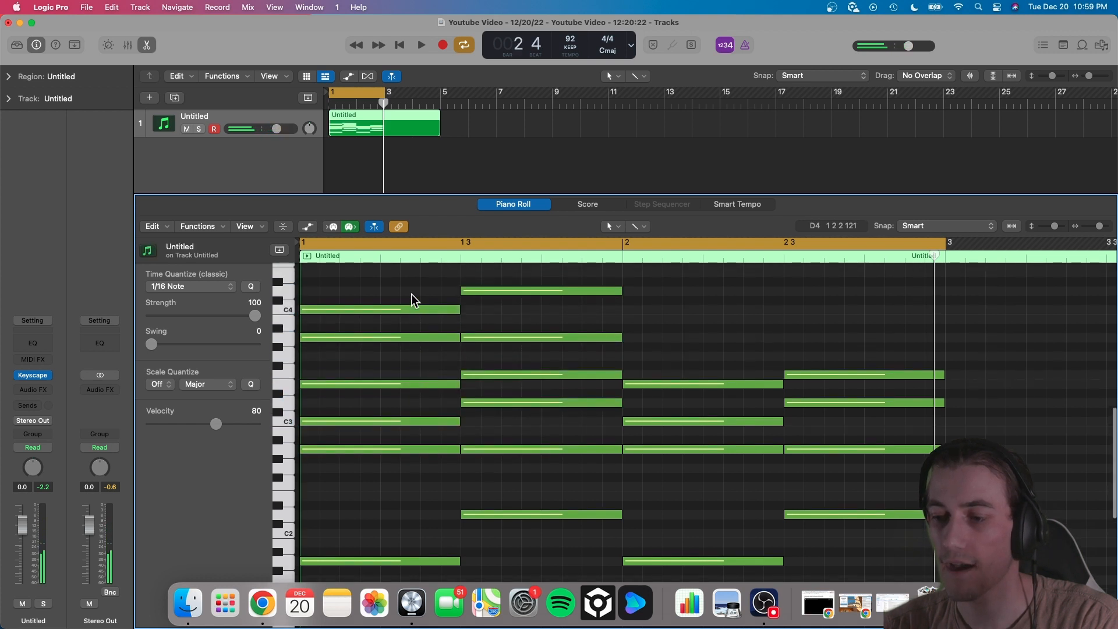
Repeat the four upper-octave notes of bar 1 in bar 2 and play back the loop
left_click_drag(647, 277, 367, 350)
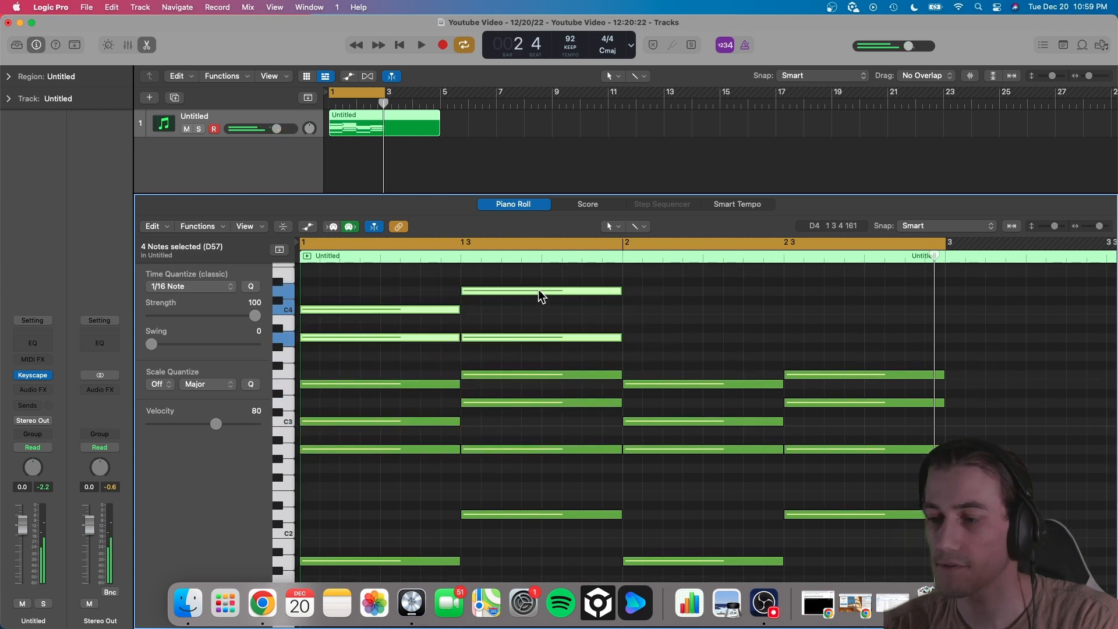
key("super+r")
left_click(448, 295)
key("space")
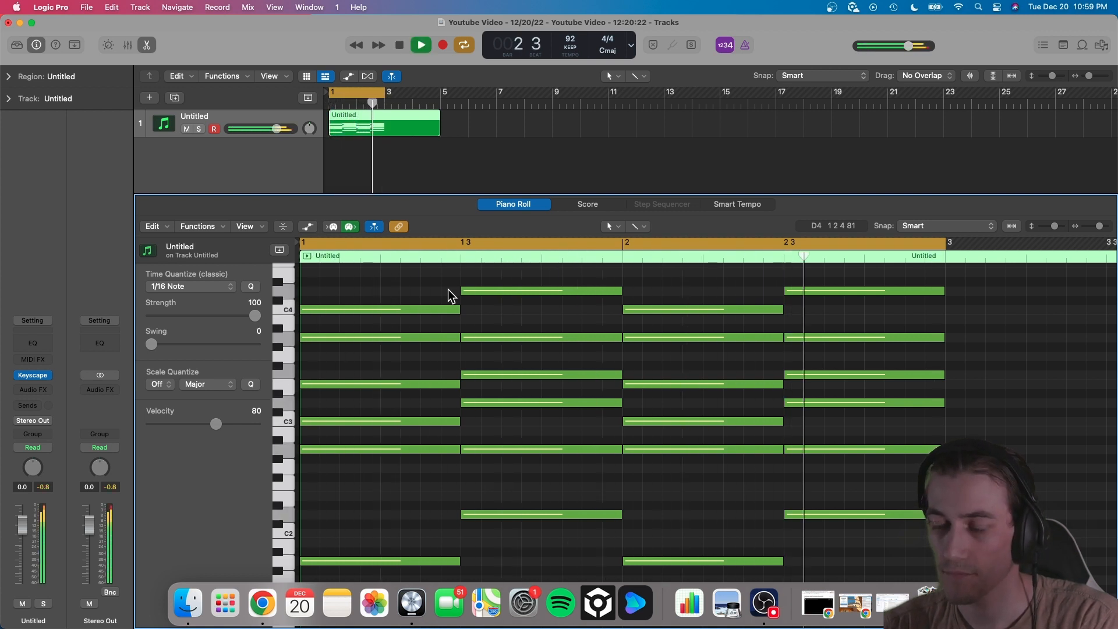
key("space")
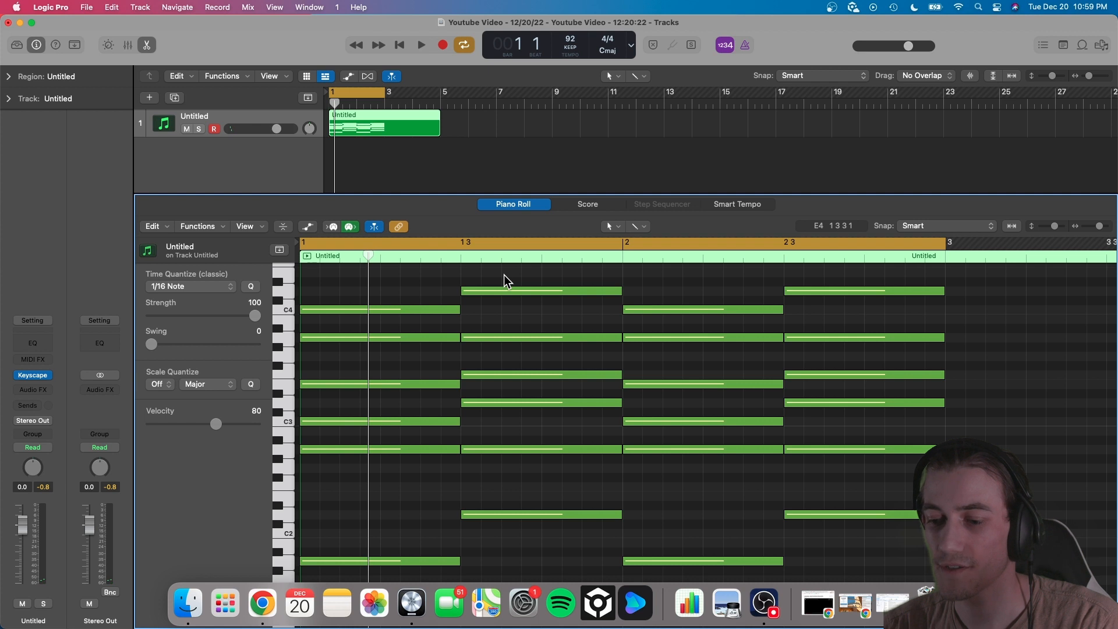
Transpose all six notes of the second chord in bar 1 down five semitones to A minor
left_click_drag(500, 287, 537, 554)
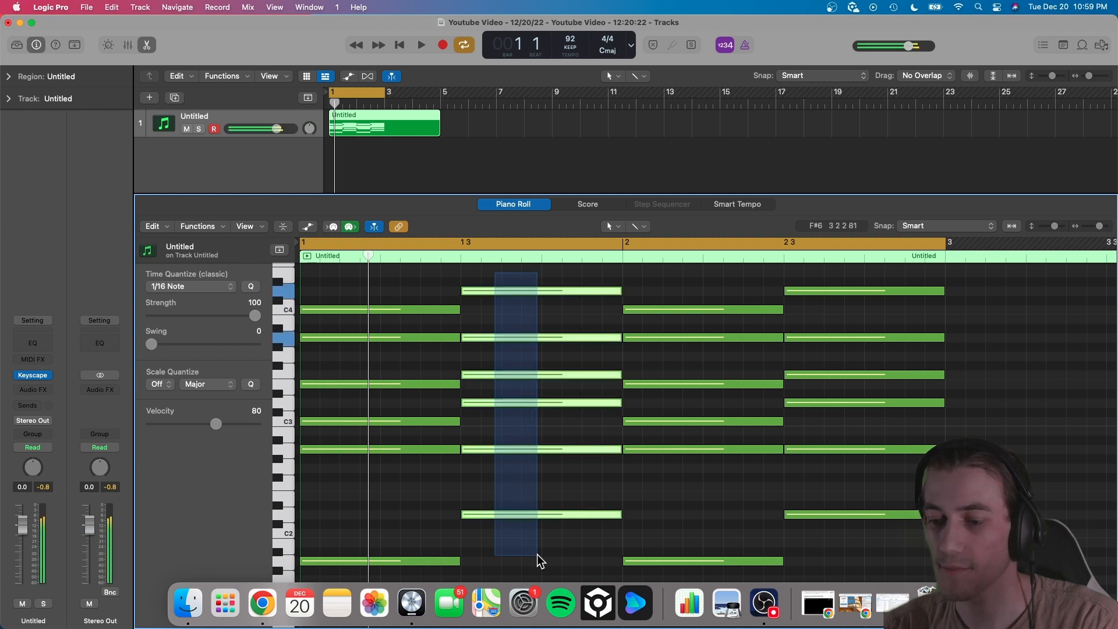
scroll(527, 517, "down", 2)
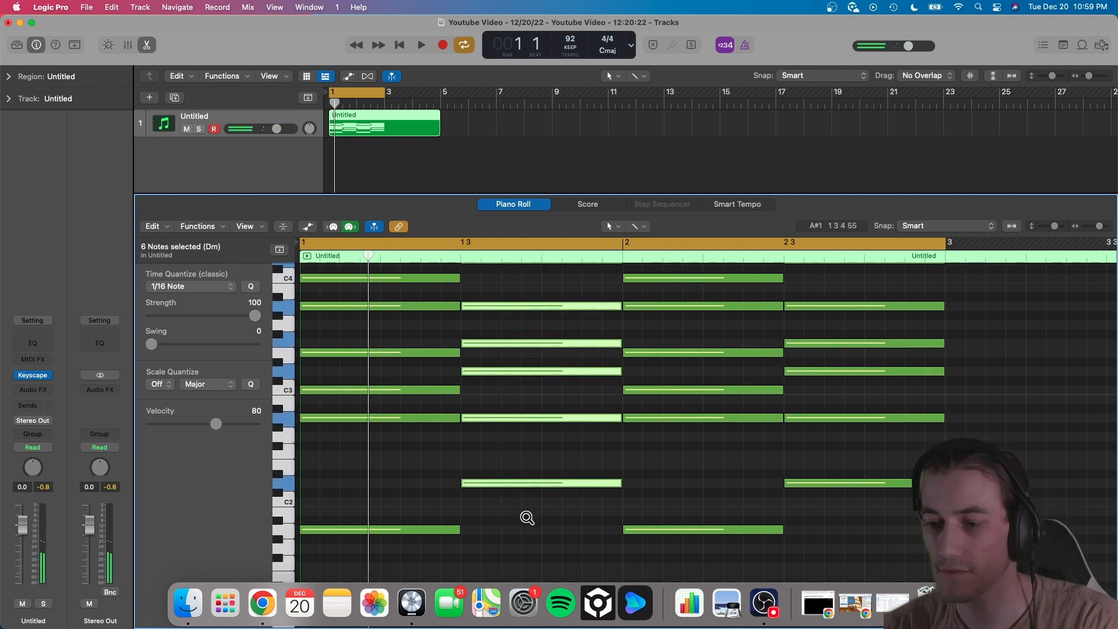
key("alt+Down")
key("alt+Down")
key("alt+Down")
key("alt+Down")
key("alt+Down")
scroll(526, 515, "down", 1)
scroll(526, 515, "up", 3)
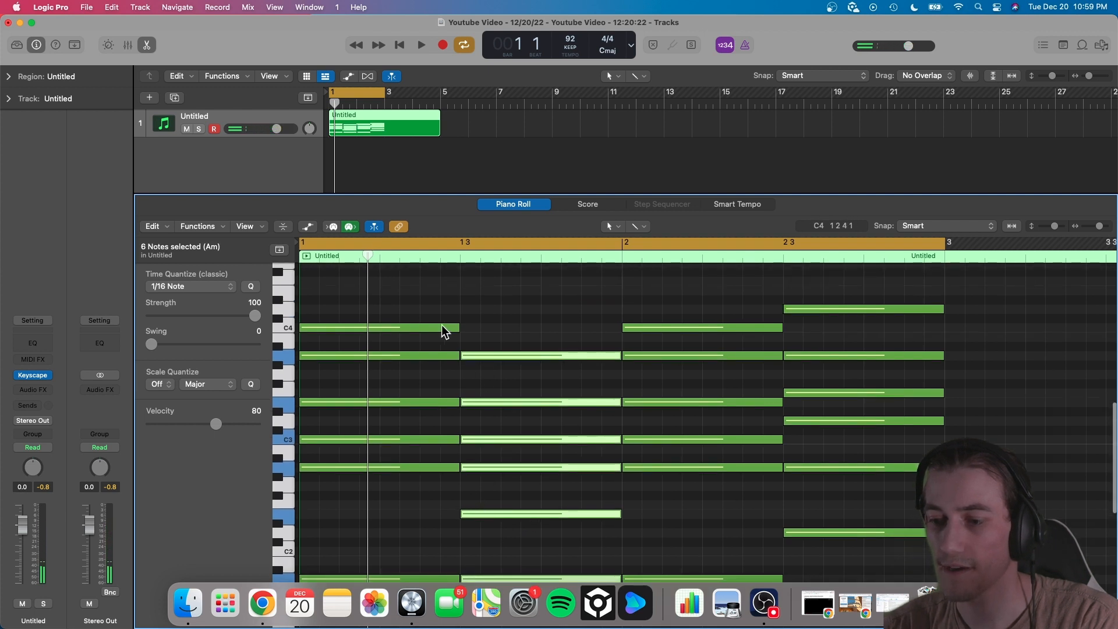
Transpose the second chord of bar 1 up five semitones to D minor and deselect it
key("alt+Up")
key("alt+Up")
key("alt+Up")
key("alt+Up")
key("alt+Up")
scroll(499, 332, "down", 3)
left_click(505, 448)
scroll(494, 337, "up", 4)
scroll(483, 346, "down", 2)
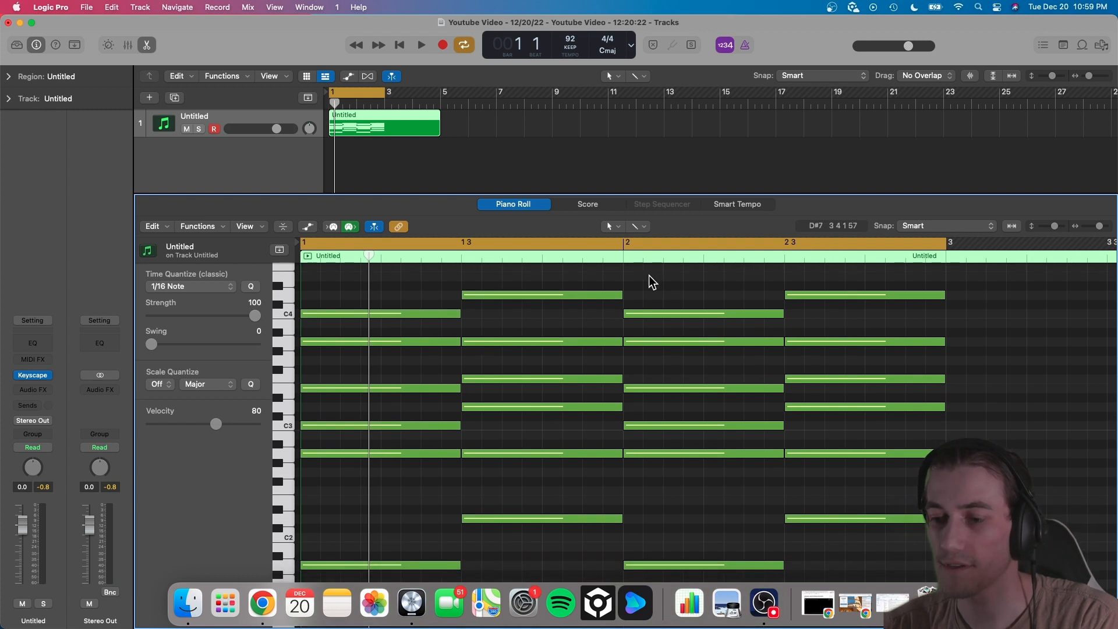
Undo the octave doublings, bass notes and bar 2 repeats, back to the two three-note chords in bar 1
key("super+z")
key("super+z")
key("super+z")
key("super+z")
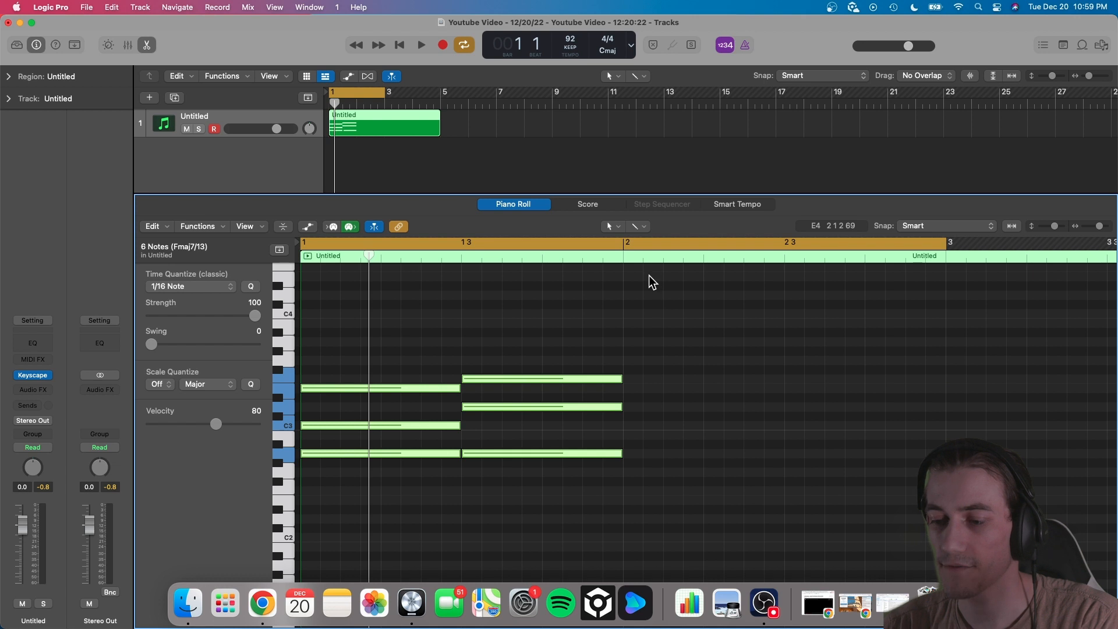
left_click(649, 275)
scroll(575, 367, "down", 1)
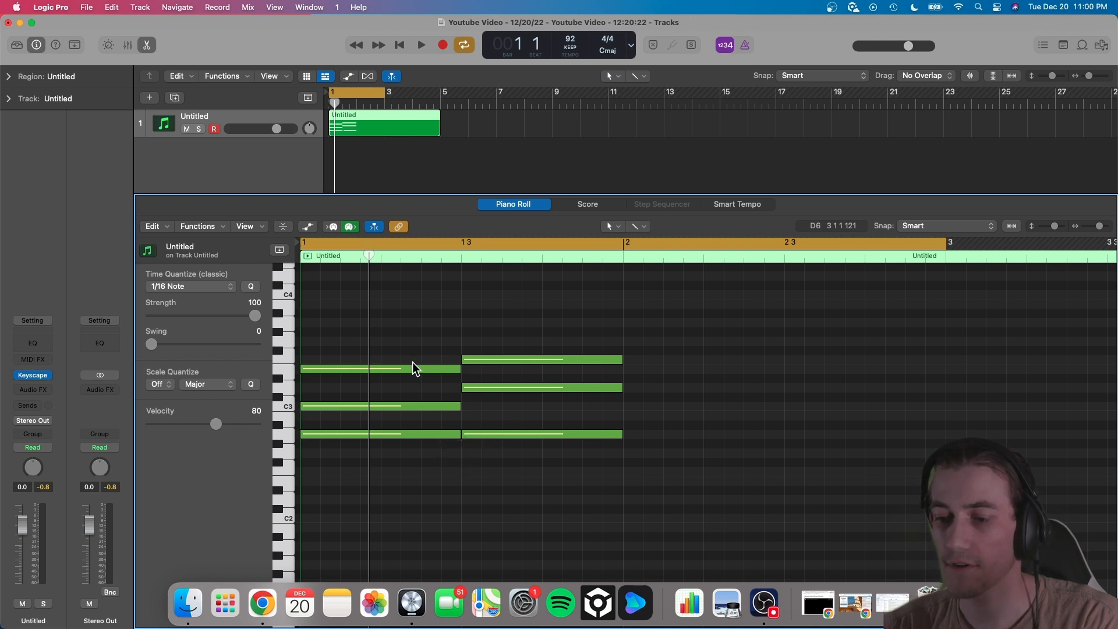
Repeat the A minor chord from bar 1 and move the copy to the start of bar 2
left_click_drag(412, 362, 424, 454)
key("super+r")
left_click_drag(516, 369, 651, 368)
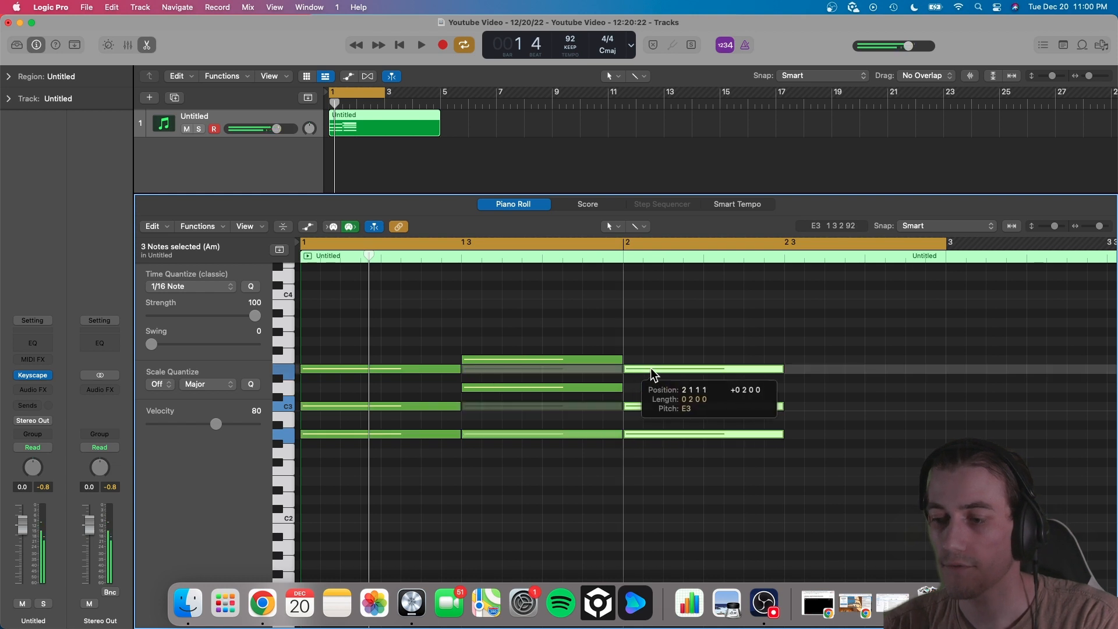
Transpose the copied chord in bar 2 up seven semitones to E minor and deselect it
scroll(648, 329, "right", 1)
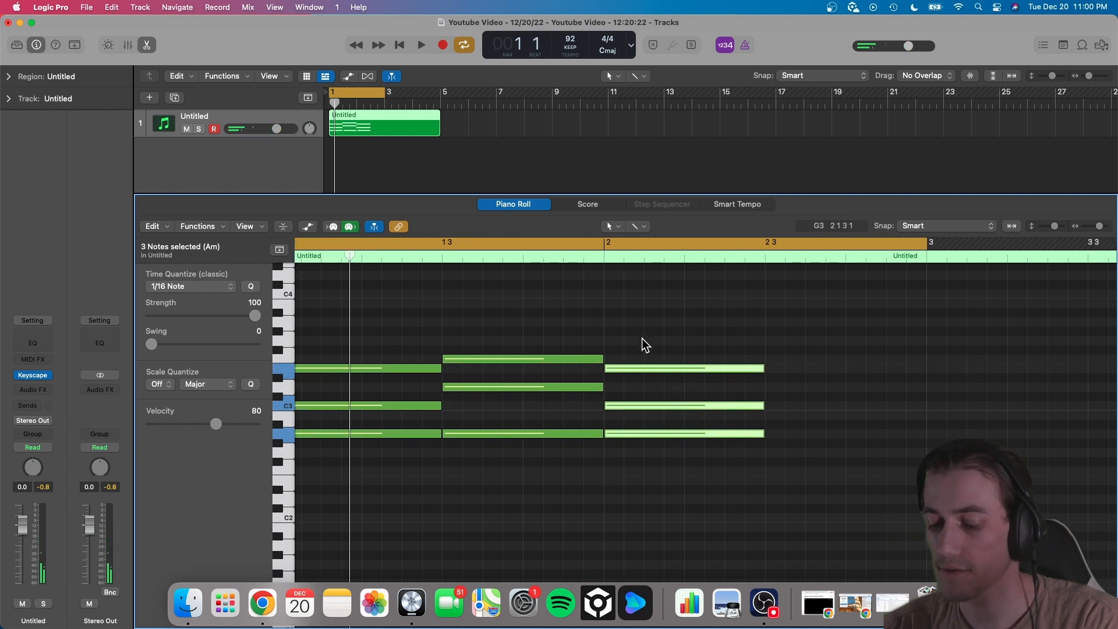
key("alt+Up")
key("alt+Up")
key("alt+Up")
key("alt+Up")
key("alt+Up")
key("alt+Up")
key("alt+Up")
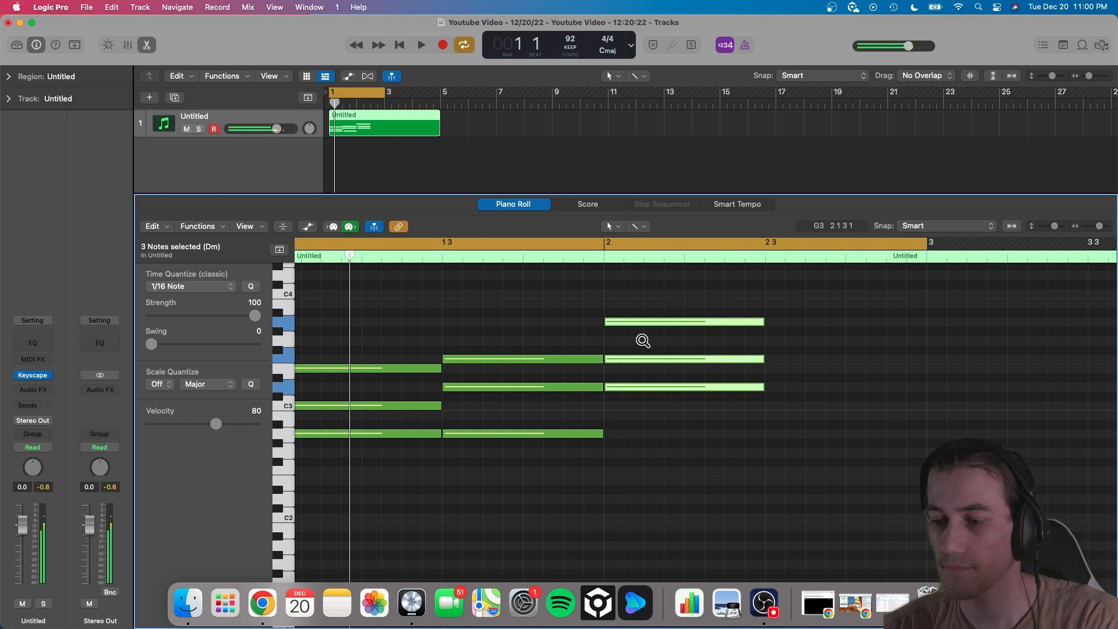
scroll(613, 317, "right", 1)
scroll(617, 326, "right", 2)
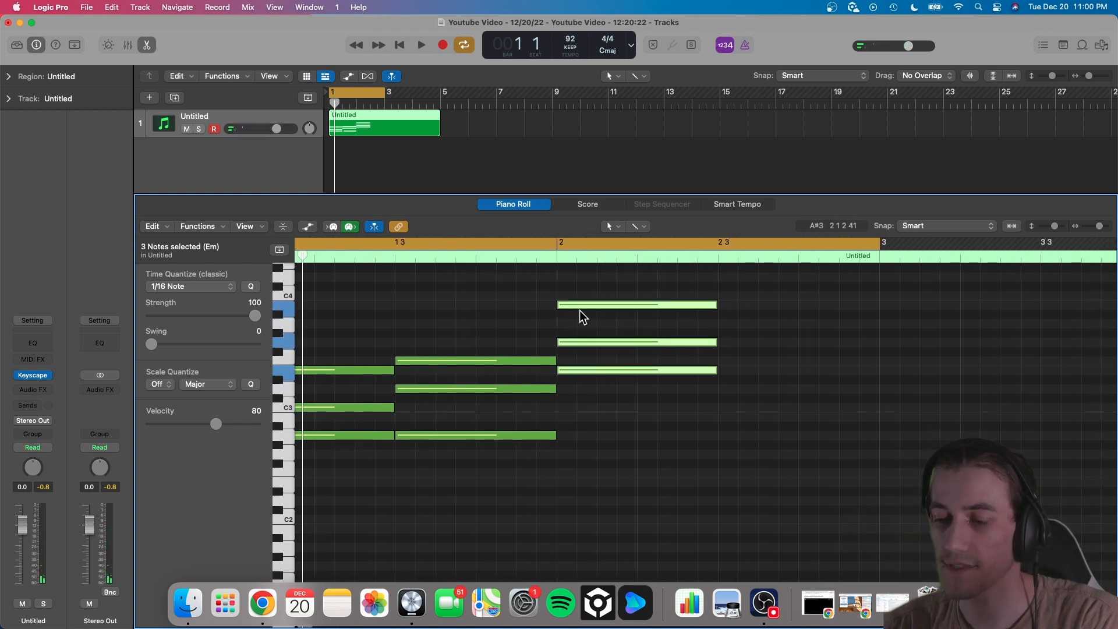
left_click(579, 309)
scroll(589, 306, "left", 5)
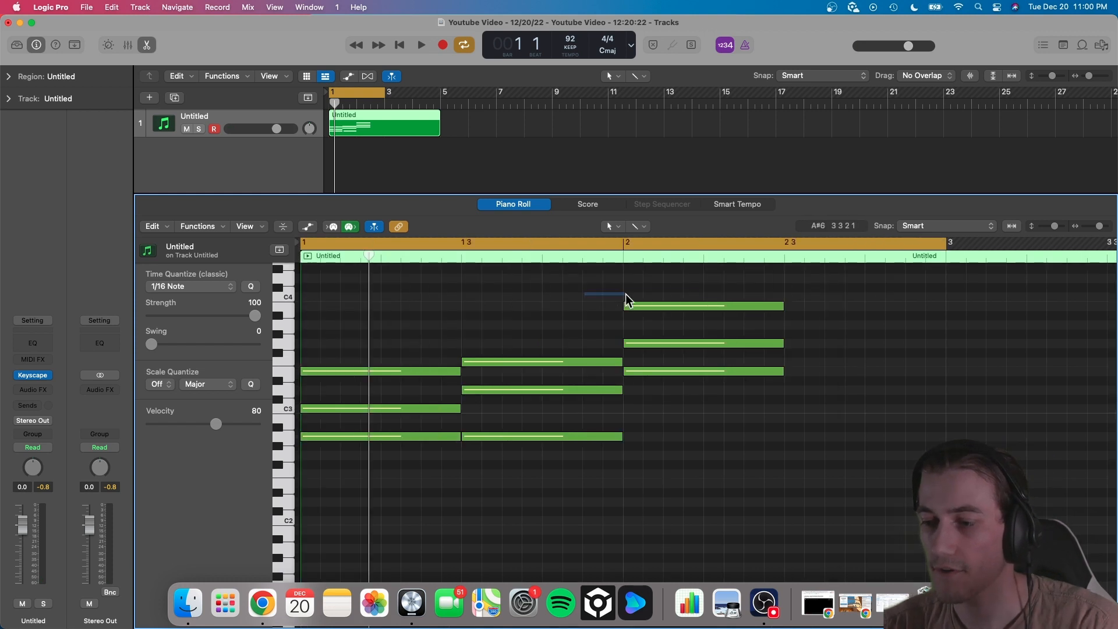
Move the top note B3 of the E minor chord down one octave and play back the loop
left_click(687, 306)
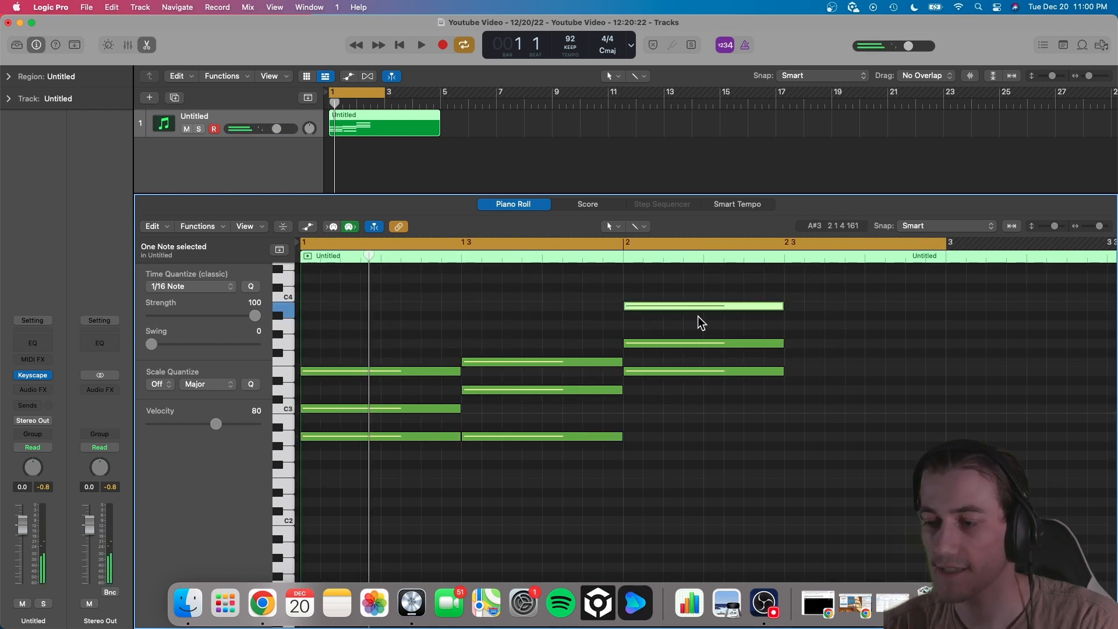
key("alt+shift+Down")
left_click(620, 302)
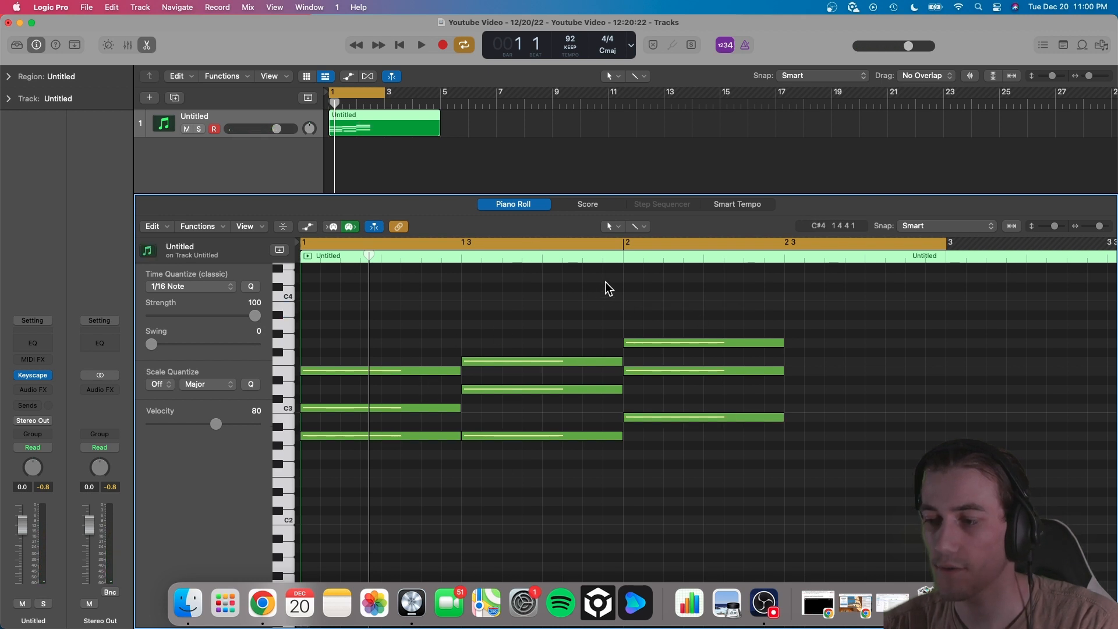
key("space")
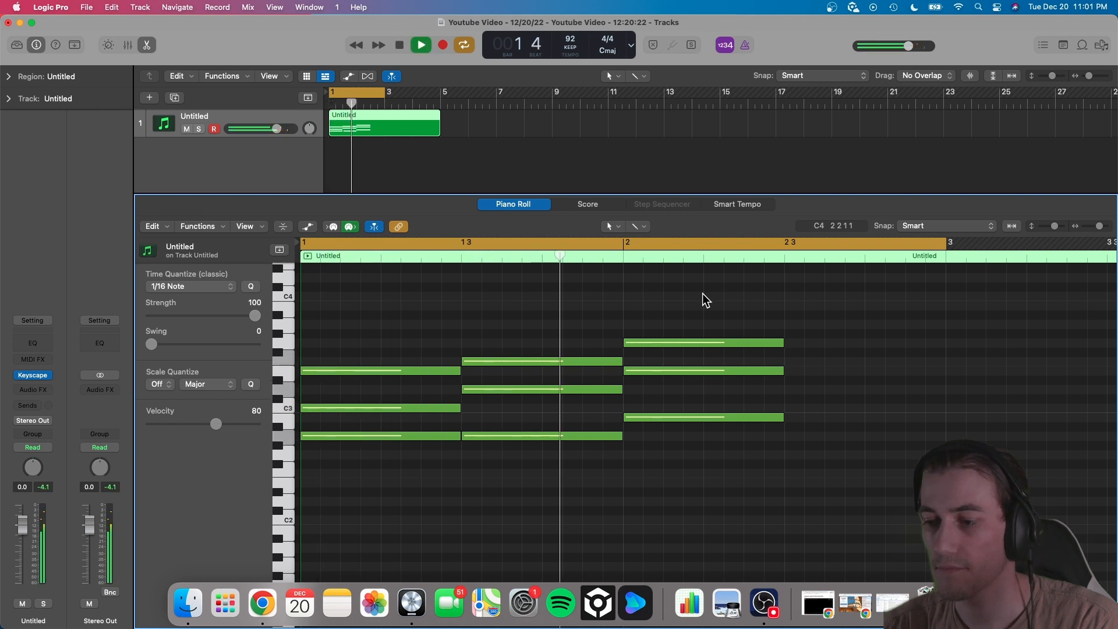
key("space")
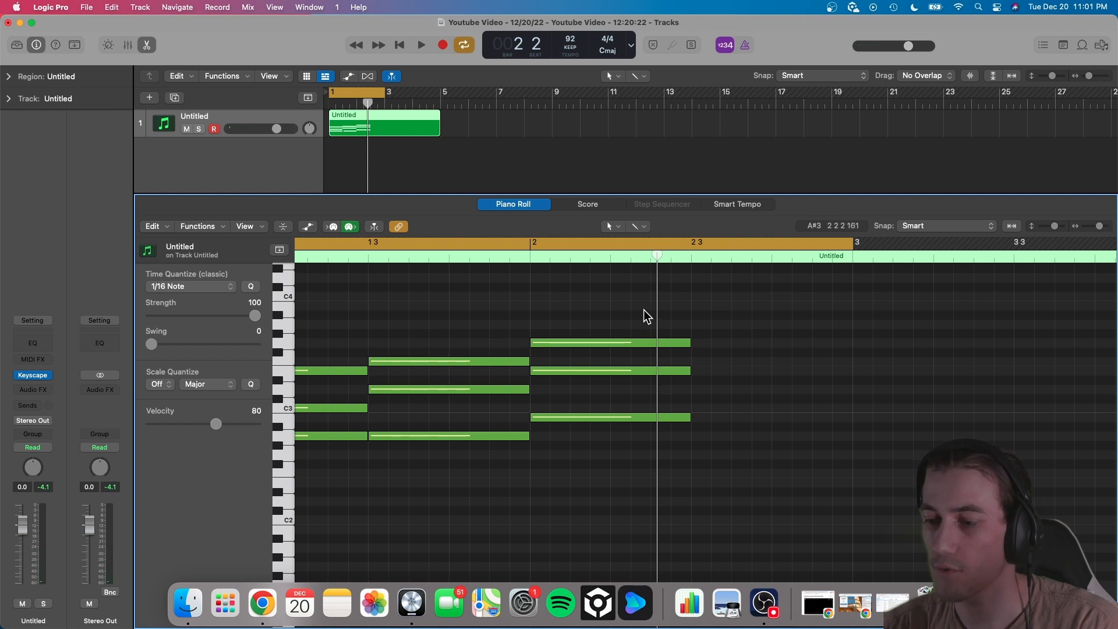
scroll(730, 389, "left", 3)
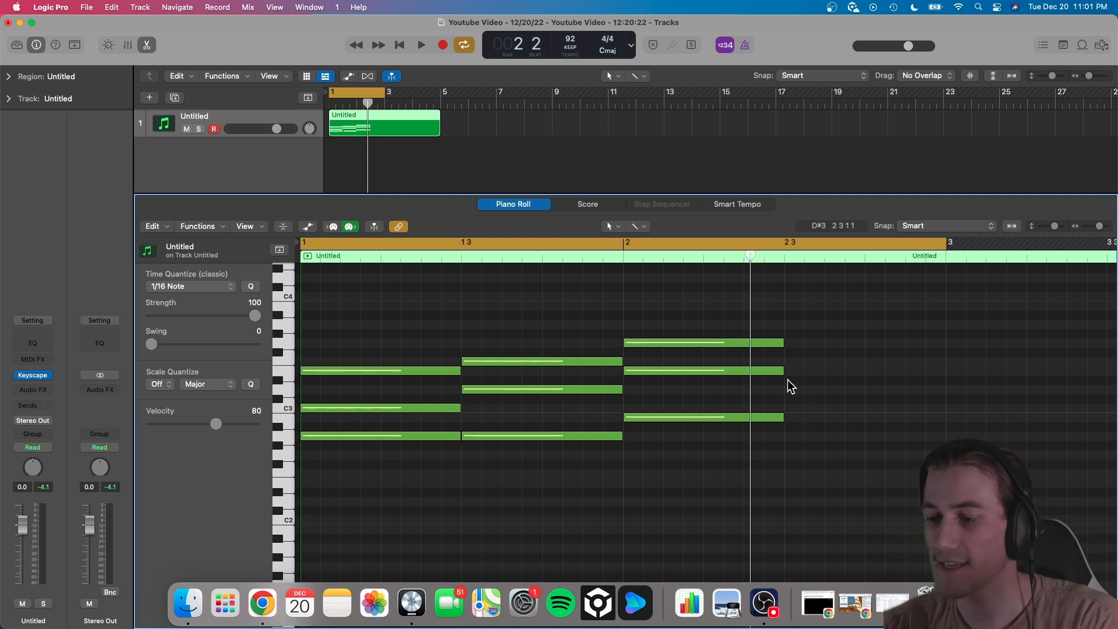
Move the lowest note of the E minor chord up one octave to B3
left_click(751, 416)
key("shift+alt+Up")
left_click(721, 433)
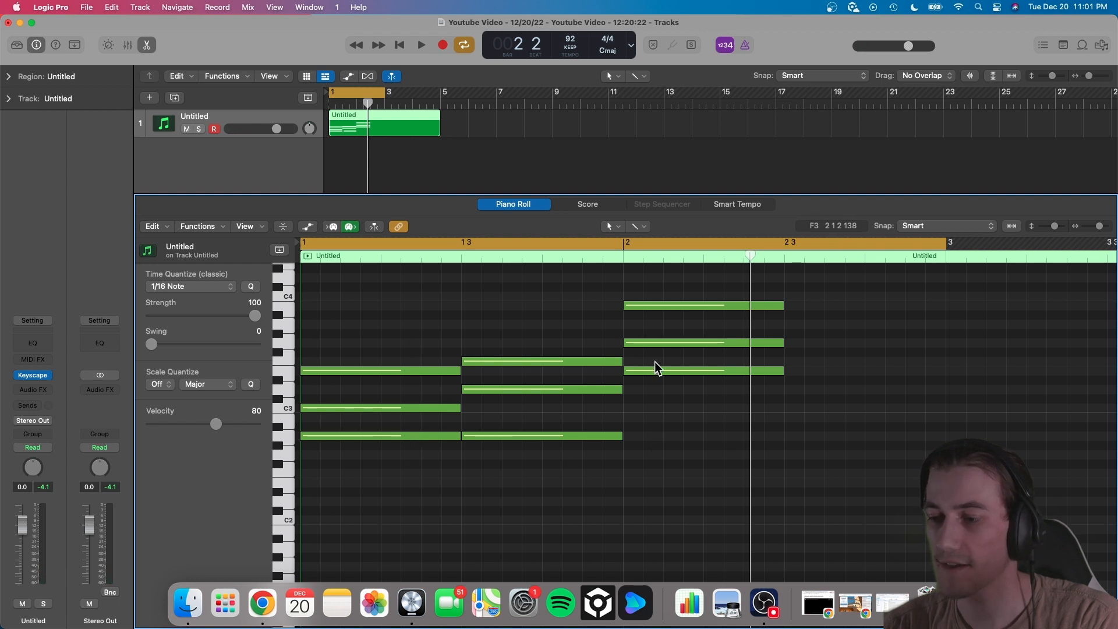
Repeat the E minor chord at position 2 3 and raise the copy's G3 to G#3
left_click_drag(670, 284, 739, 399)
key("super+r")
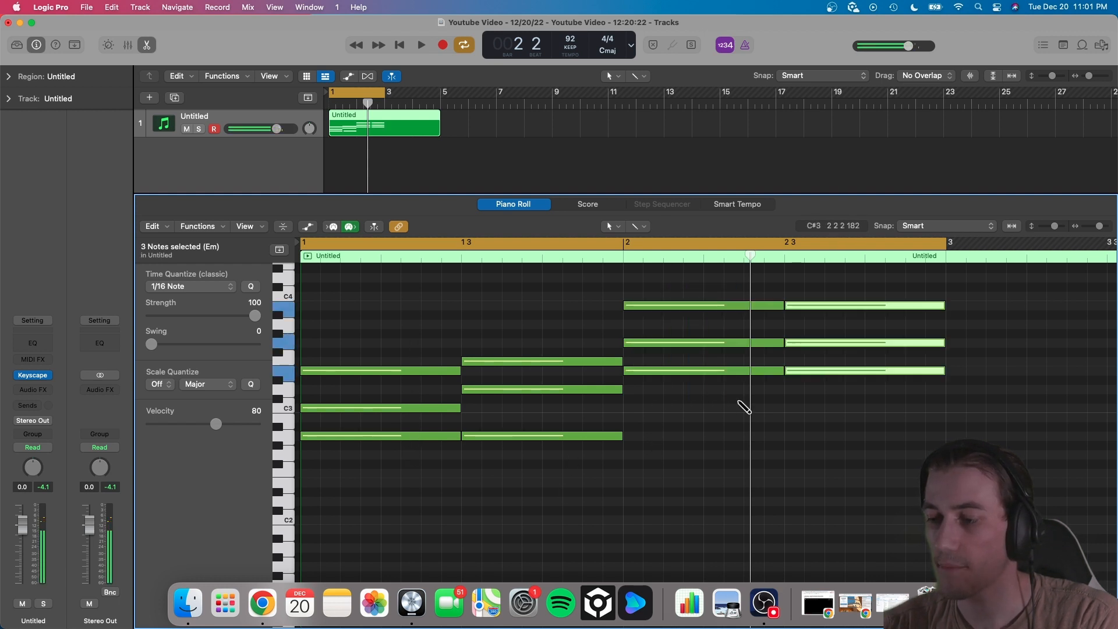
scroll(739, 401, "right", 2)
left_click(739, 400)
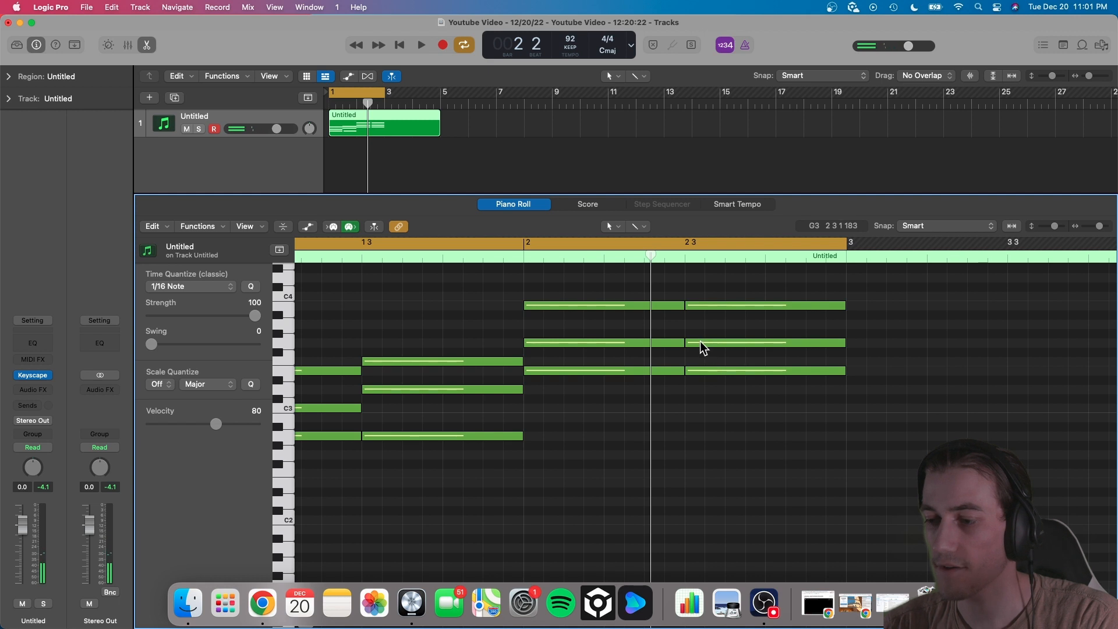
mouse_move(700, 343)
left_click_drag(701, 343, 701, 335)
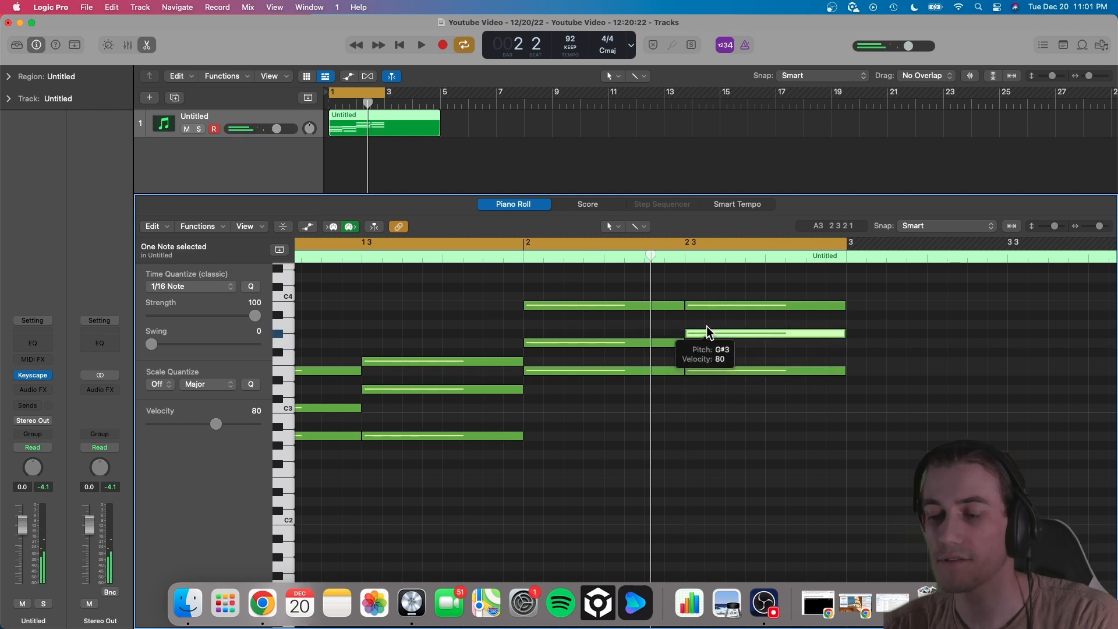
left_click(710, 321)
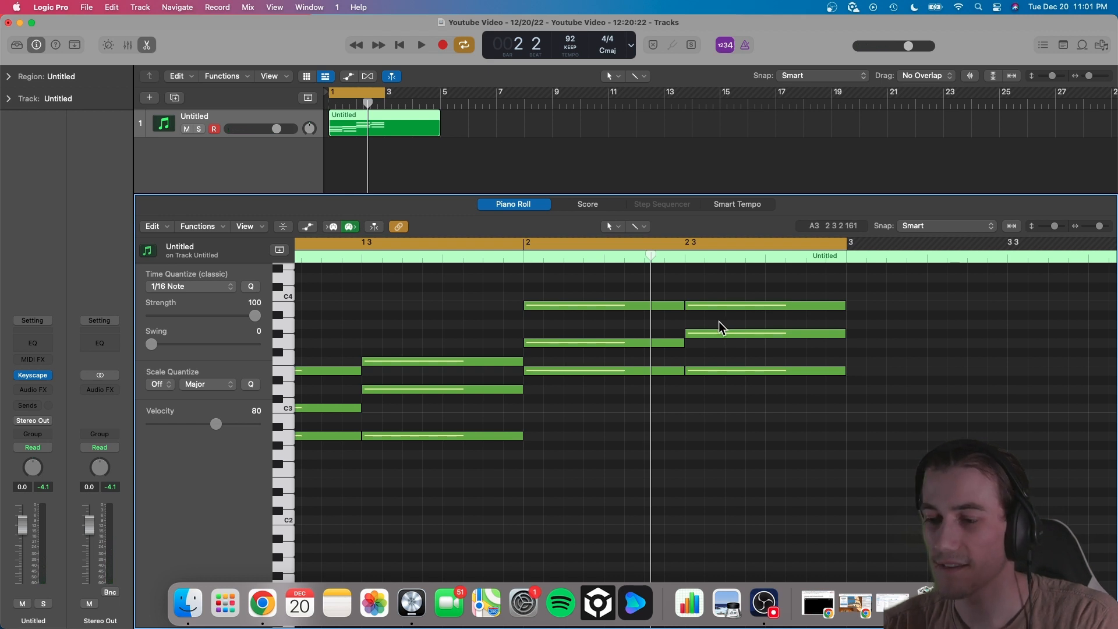
mouse_move(711, 330)
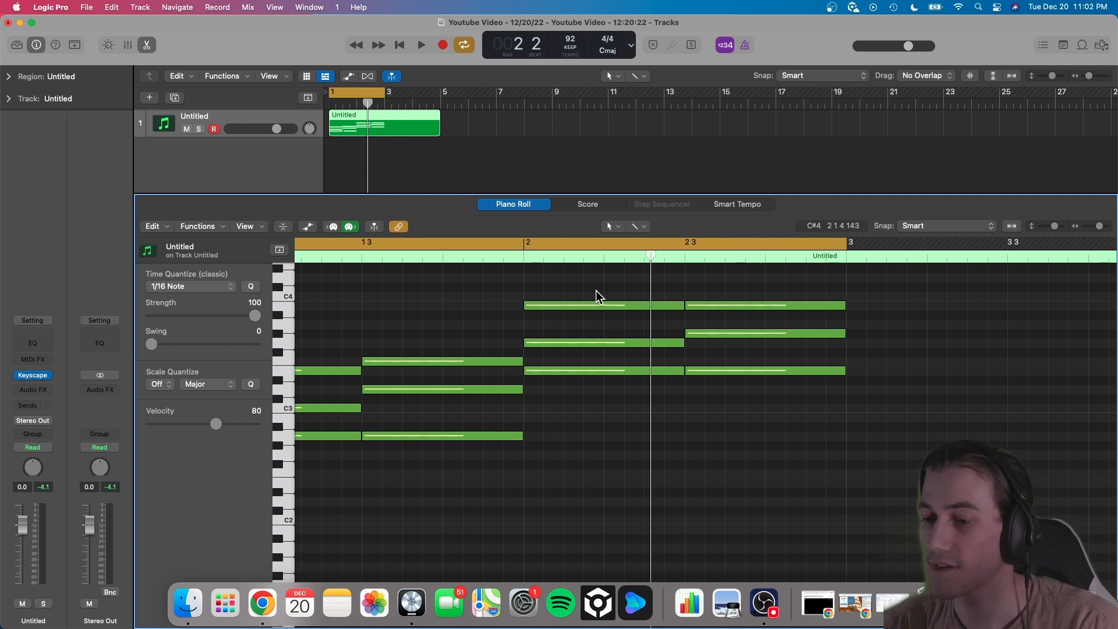
scroll(599, 290, "left", 2)
scroll(607, 288, "right", 2)
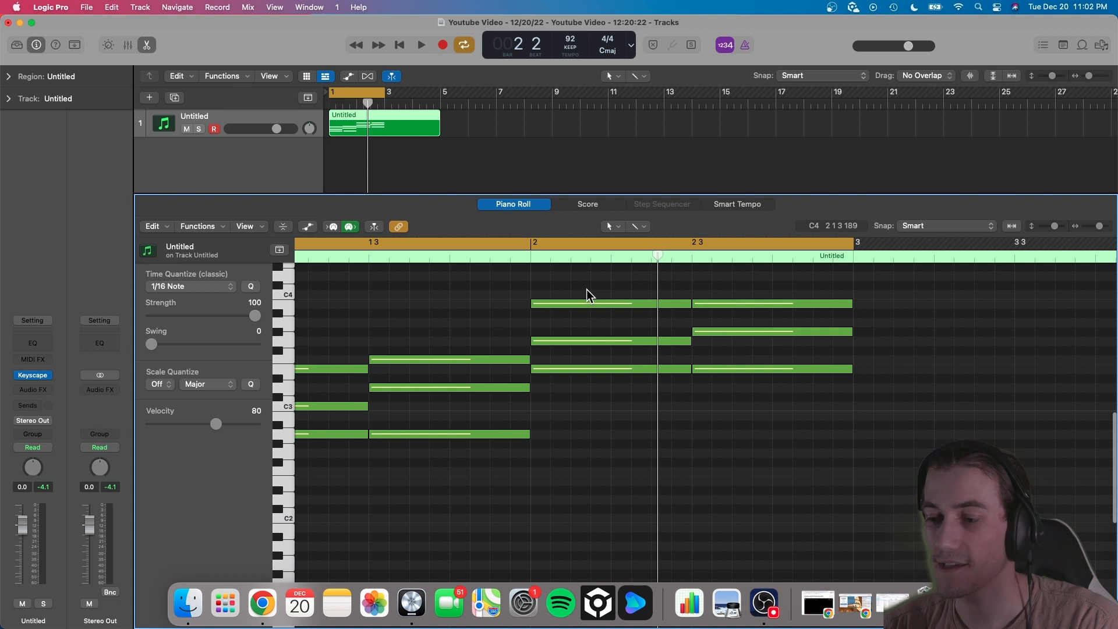
scroll(586, 288, "left", 5)
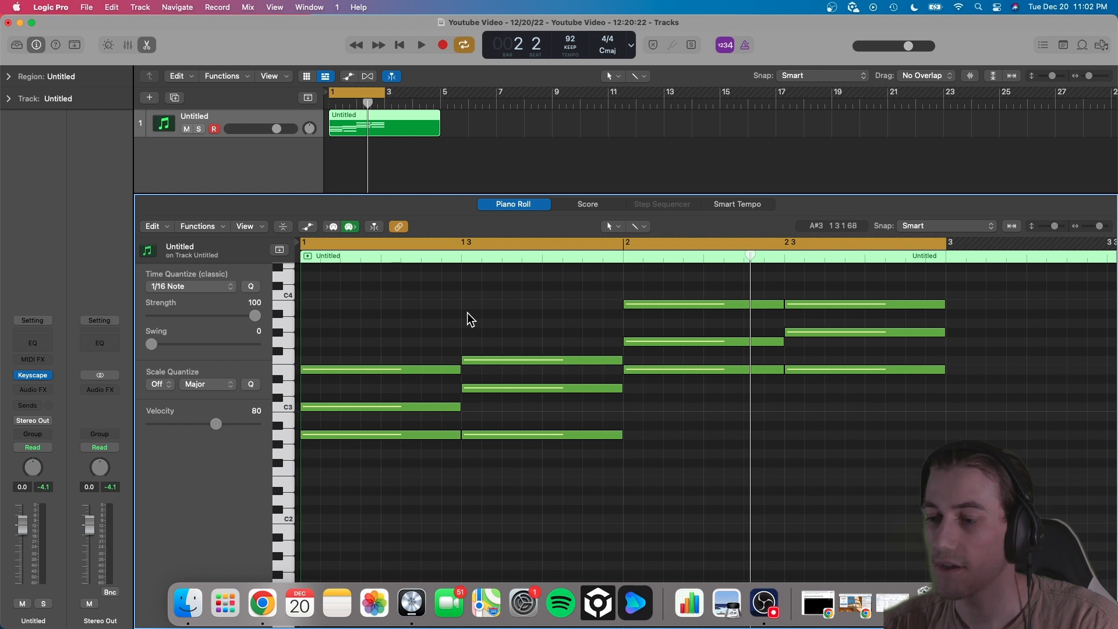
mouse_move(811, 334)
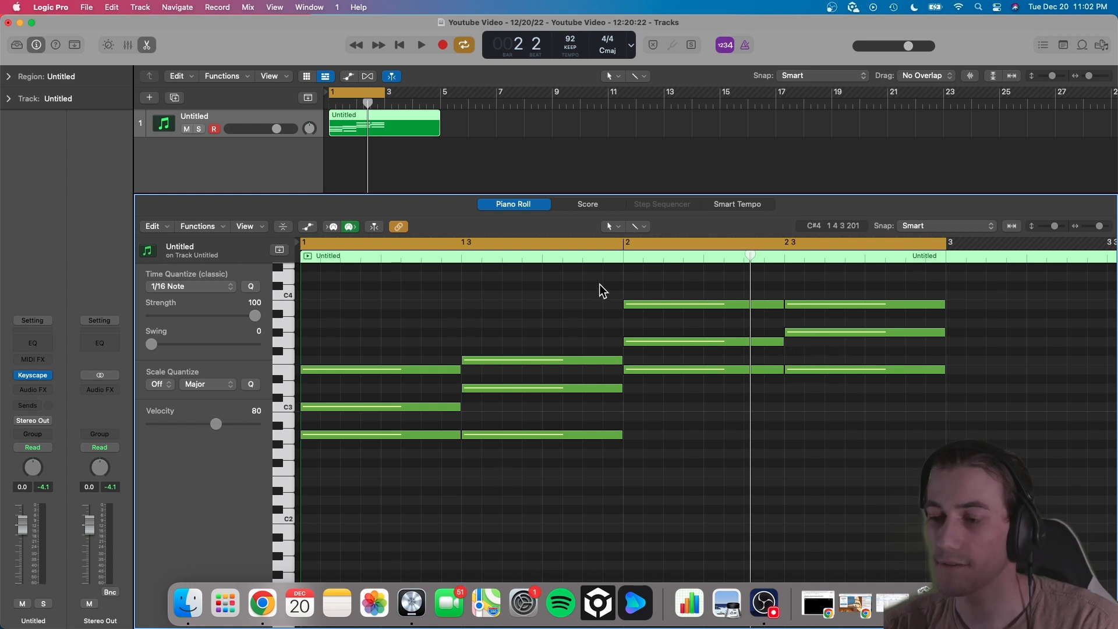
Move the upper two notes of both bar 2 chords down one octave and play back the loop
left_click_drag(599, 285, 834, 344)
key("alt+shift+Down")
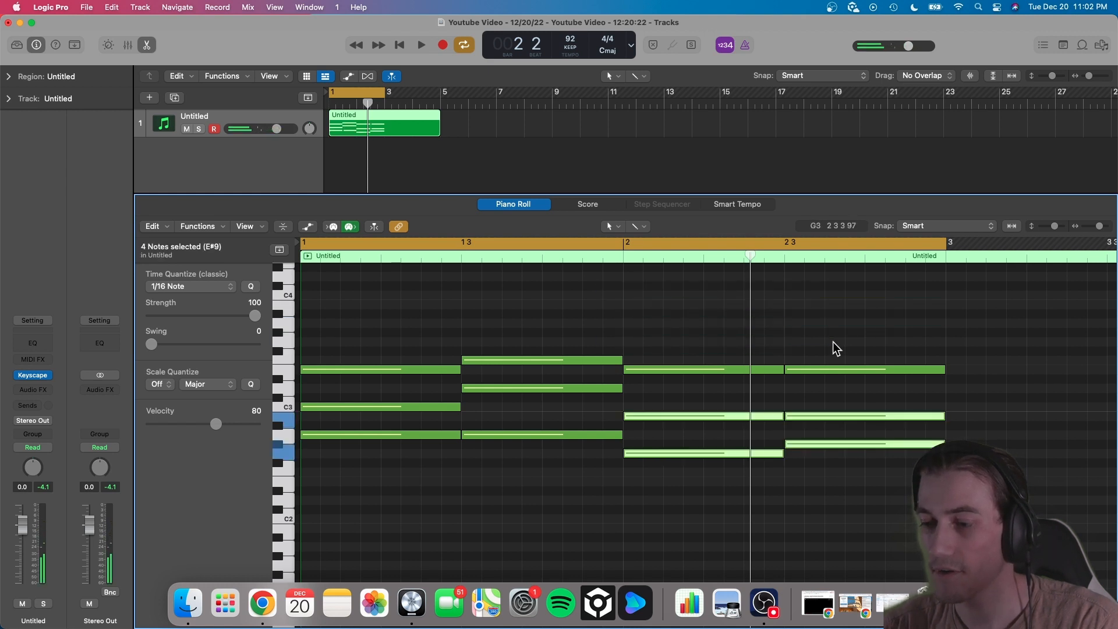
left_click(644, 308)
scroll(644, 308, "right", 1)
key("space")
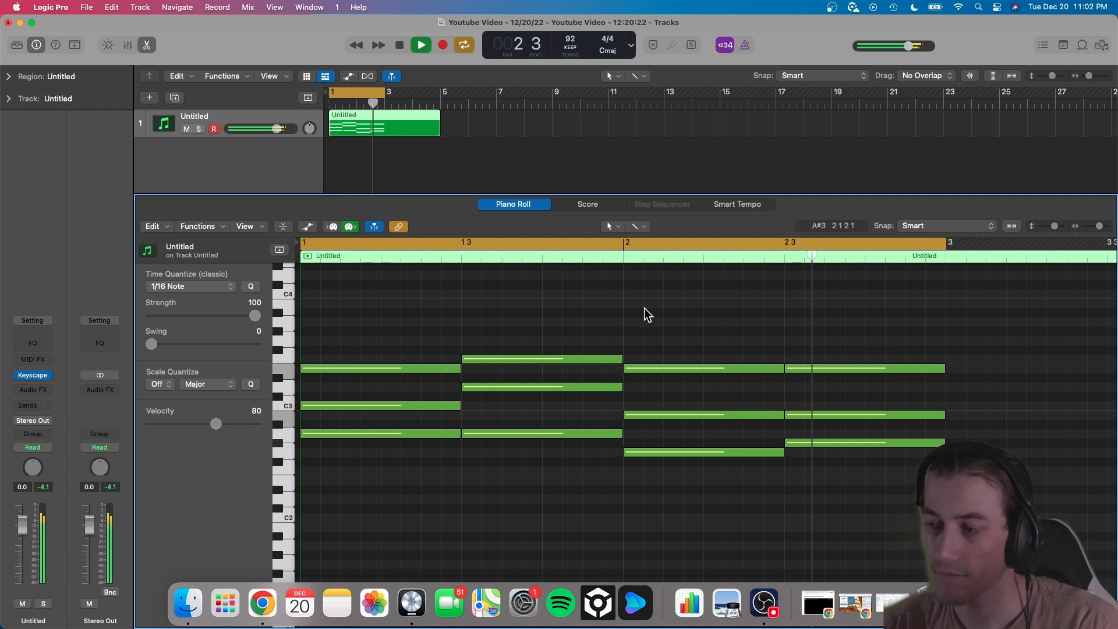
key("space")
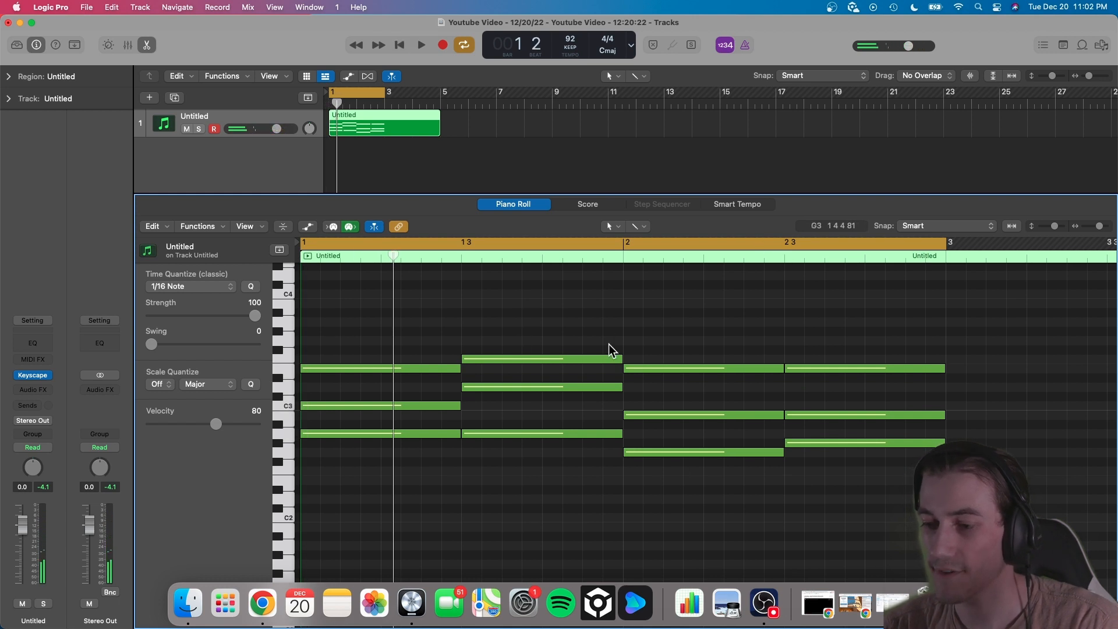
Play back the loop starting from the last chord at position 2 3
left_click(780, 257)
key("space")
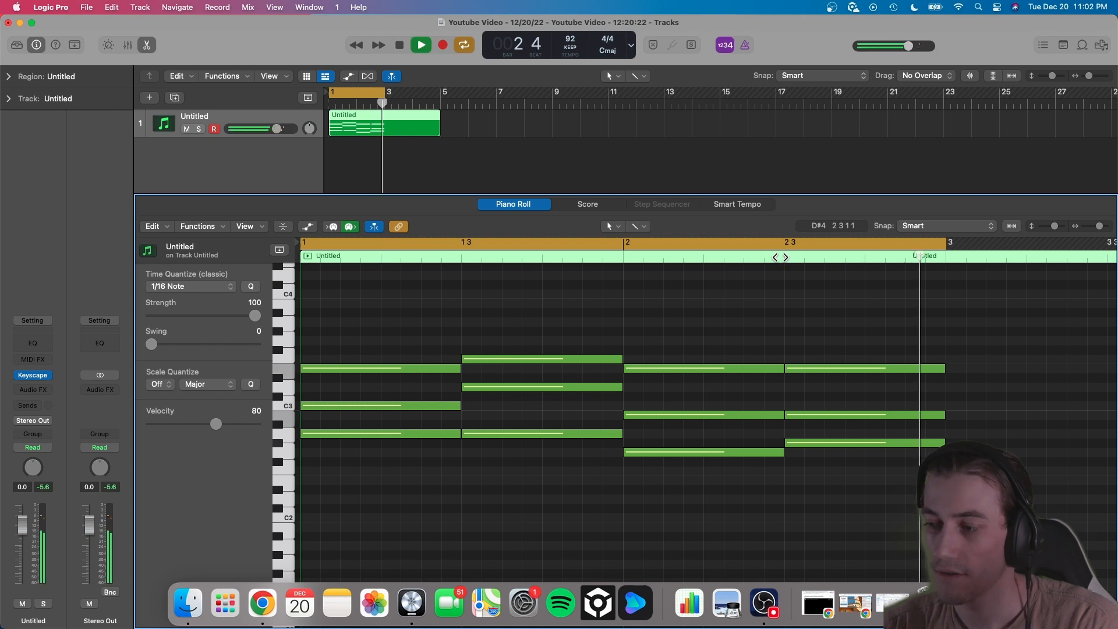
key("space")
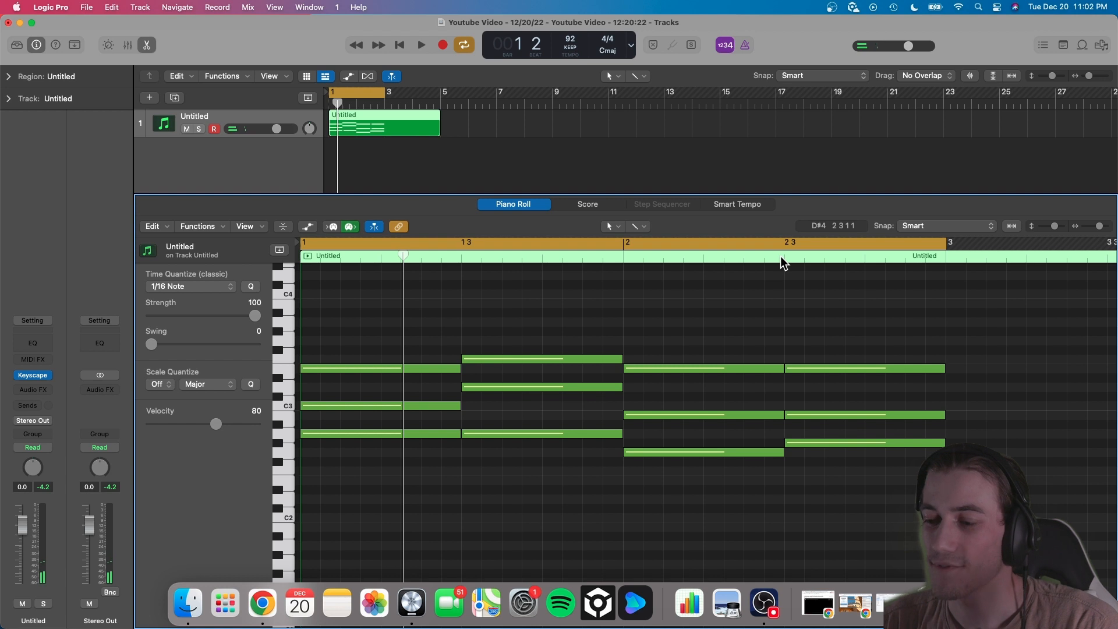
Move the two lowest notes of the last chord in bar 2 up one octave
scroll(758, 325, "down", 2)
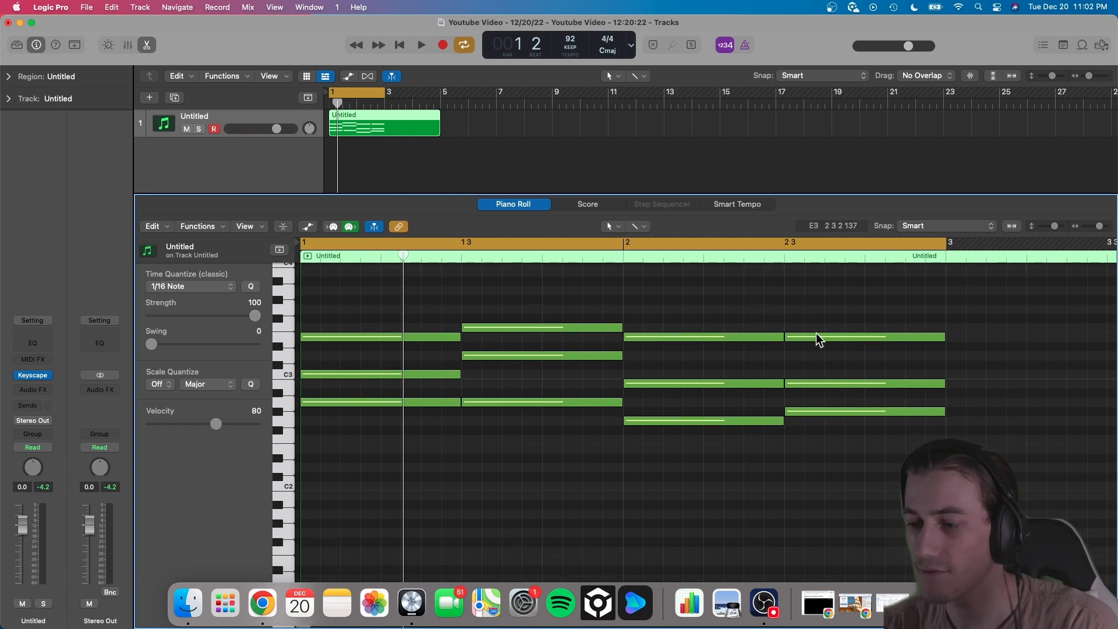
scroll(804, 378, "up", 1)
left_click_drag(798, 386, 818, 450)
key("shift+alt+Up")
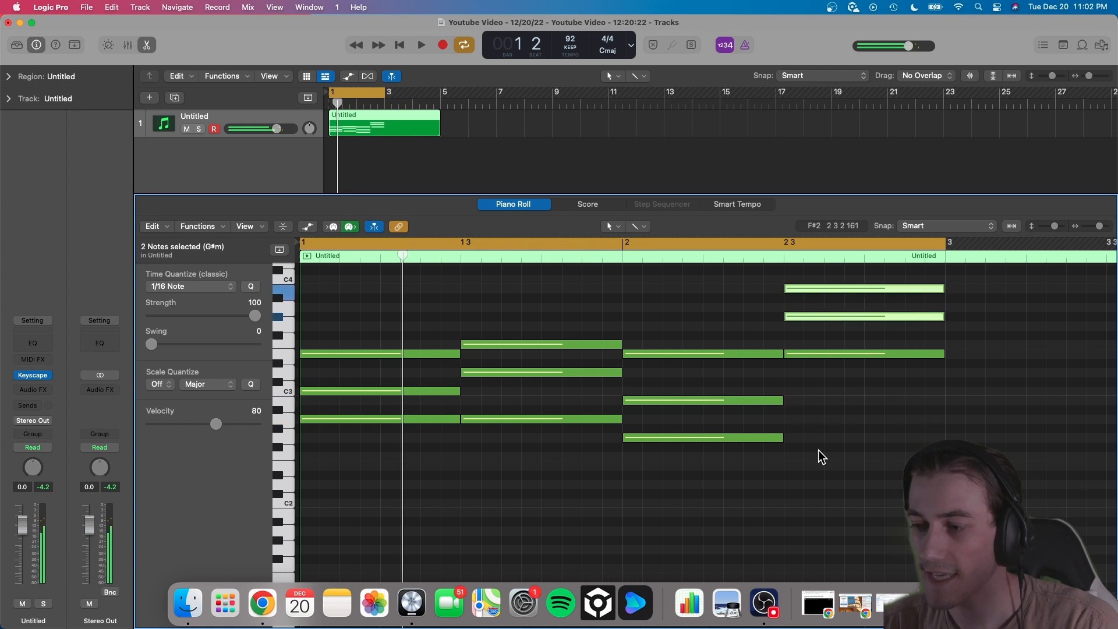
Delete the three-note E minor chord at the start of bar 2
scroll(699, 335, "up", 1)
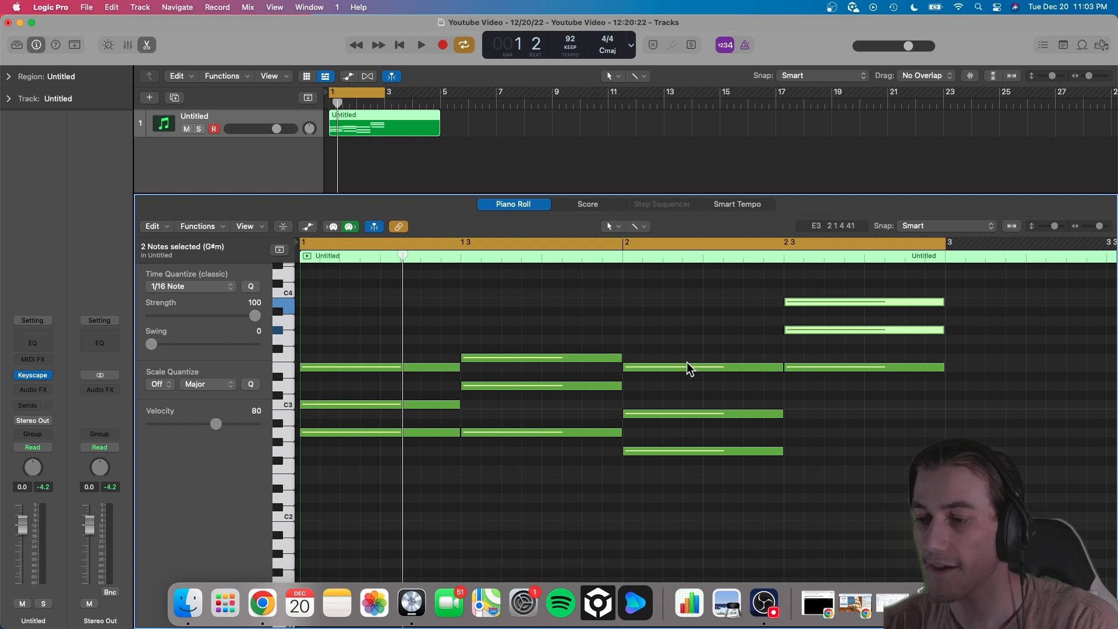
left_click_drag(657, 347, 689, 526)
key("Delete")
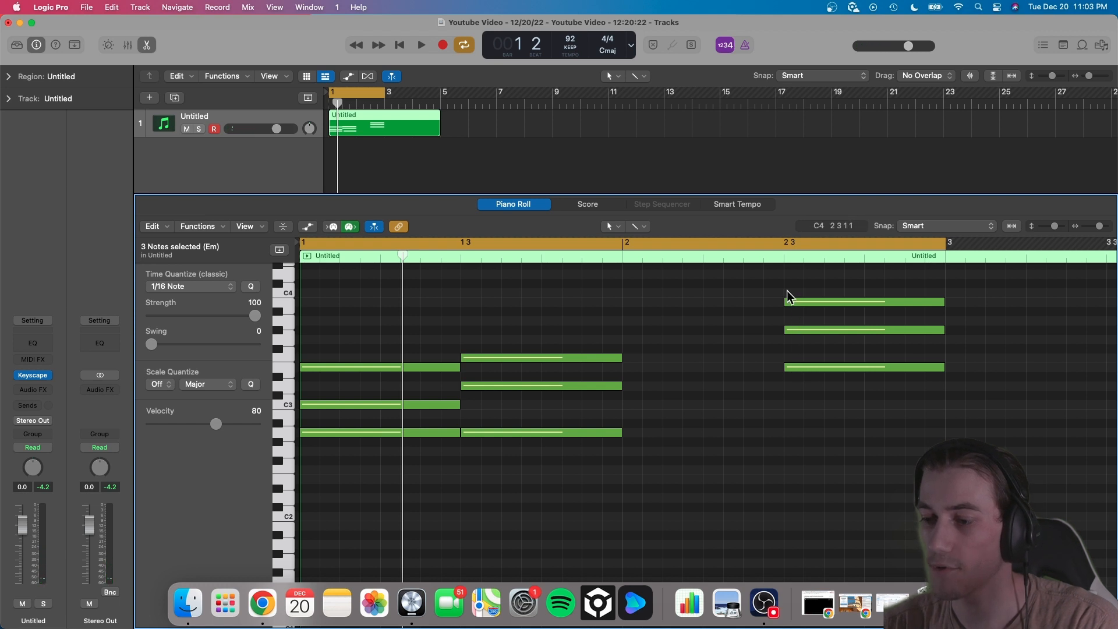
Draw an F major chord of F3, A3 and C4 at the start of bar 2 and play back the loop
left_click(626, 359)
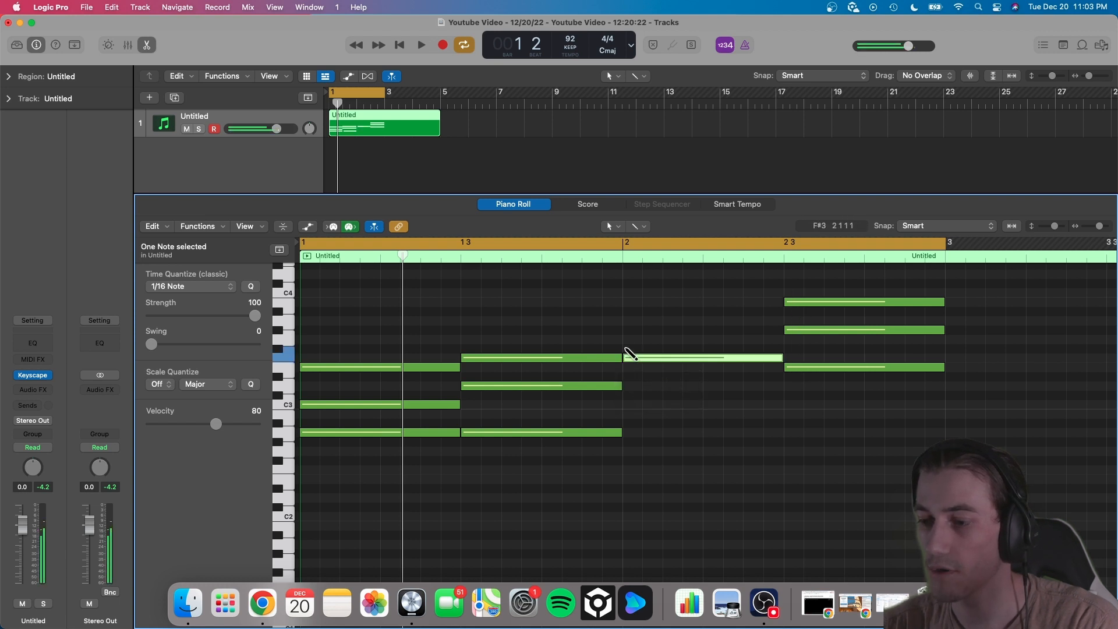
left_click(625, 320)
left_click(626, 293)
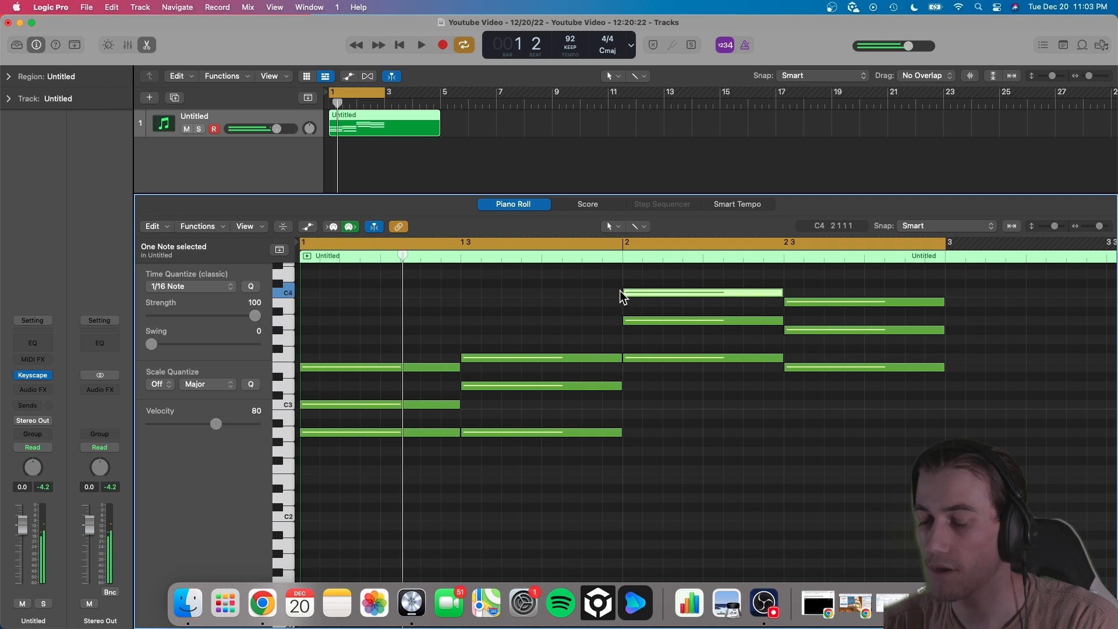
left_click(619, 260)
key("space")
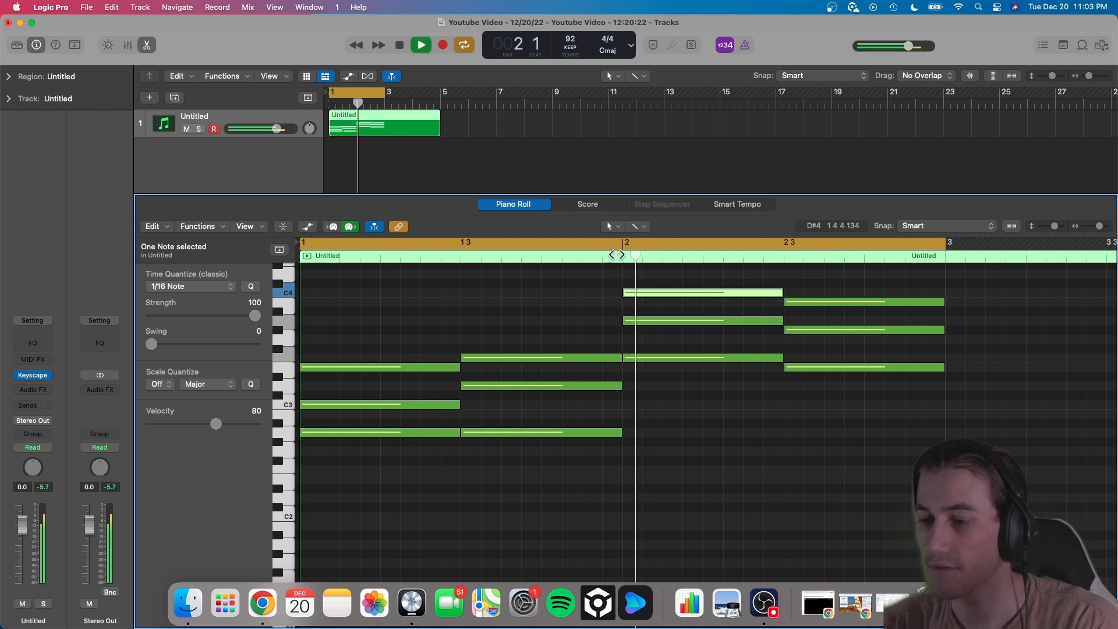
key("space")
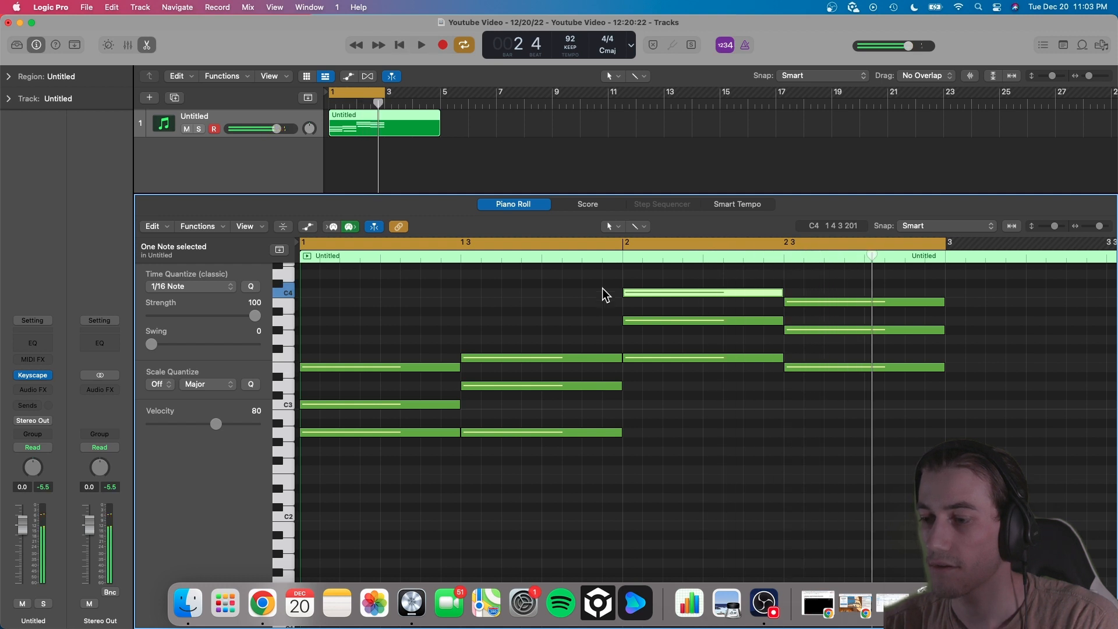
Move the upper two notes of both bar 2 chords down one octave and play back the loop
left_click_drag(611, 279, 858, 339)
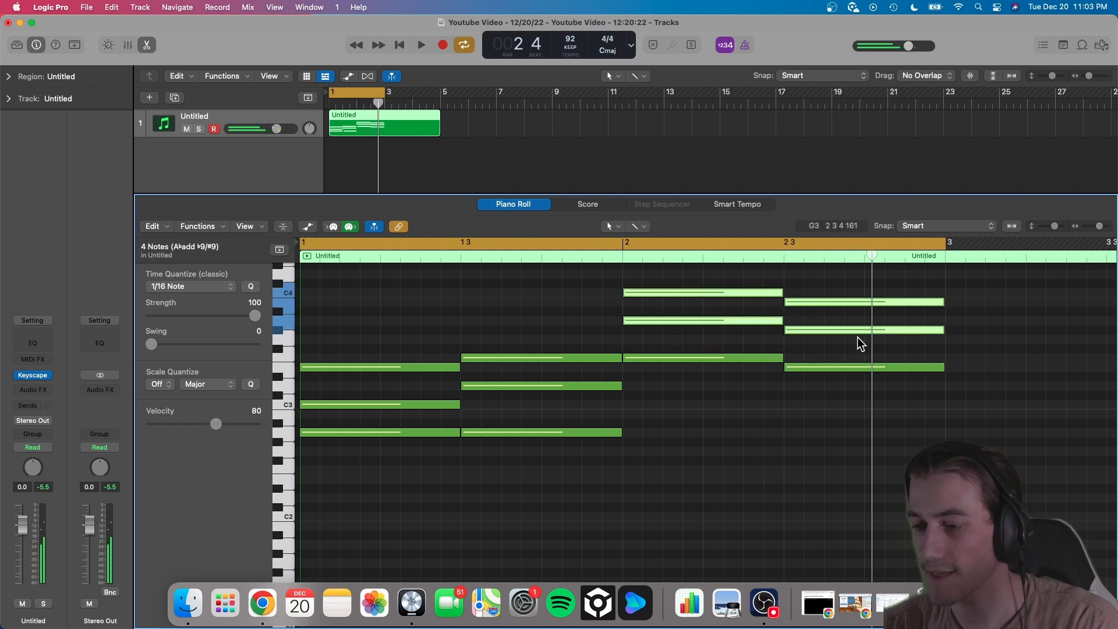
key("alt+shift+Down")
left_click(587, 260)
key("space")
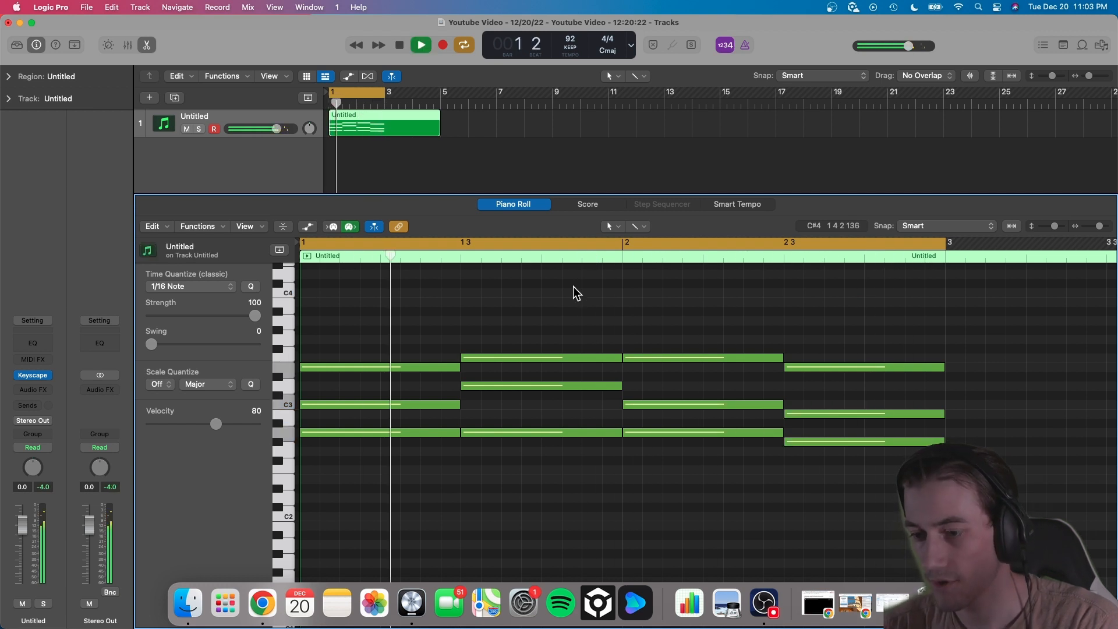
key("space")
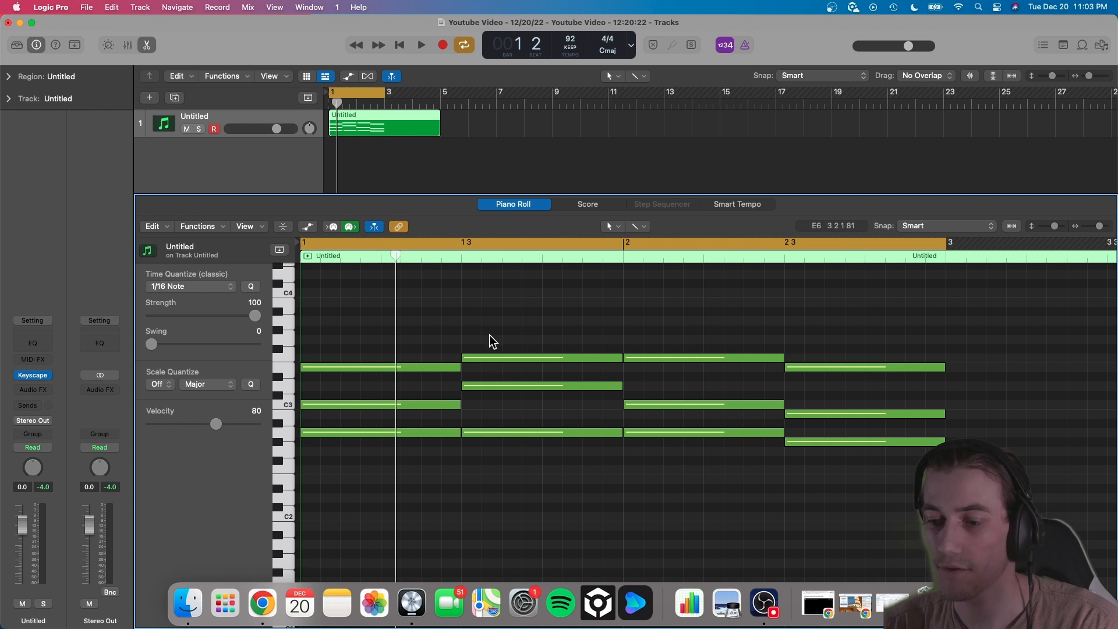
Replace the D minor chord at position 1 3 with a copy of the A minor chord from the start of bar 1
left_click_drag(489, 335, 488, 440)
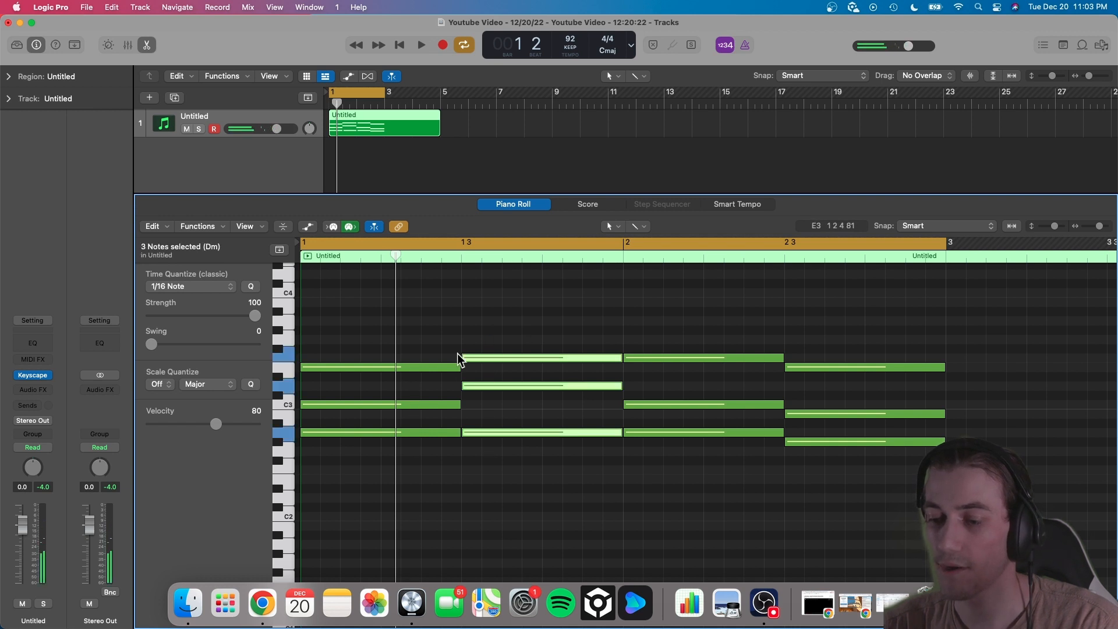
left_click(551, 384)
left_click_drag(515, 458, 512, 314)
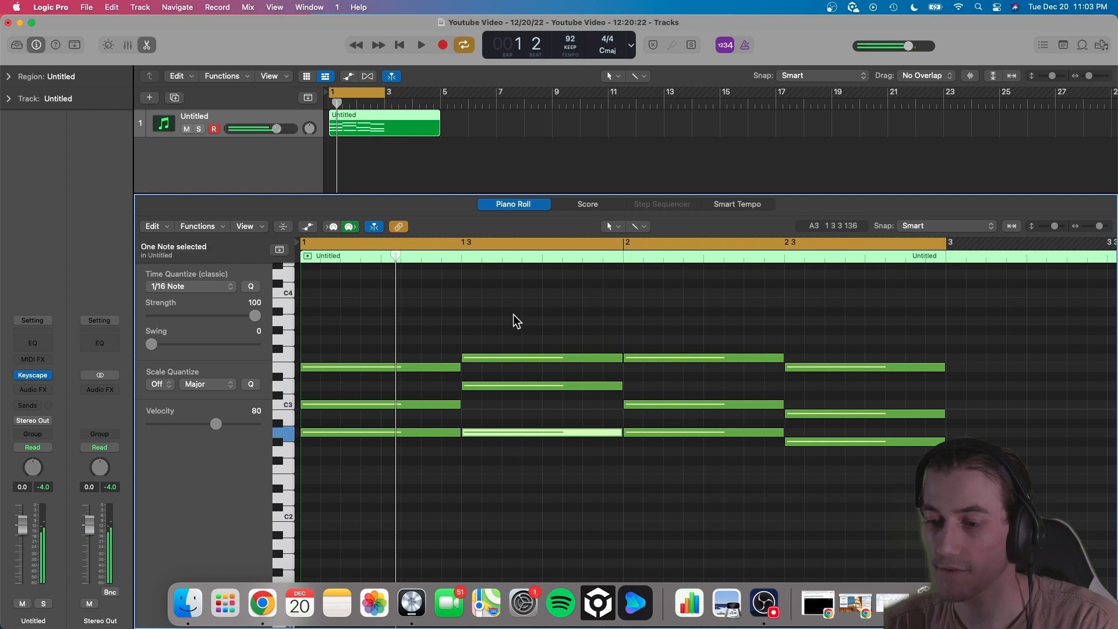
key("Delete")
left_click_drag(440, 344, 441, 455)
key("super+r")
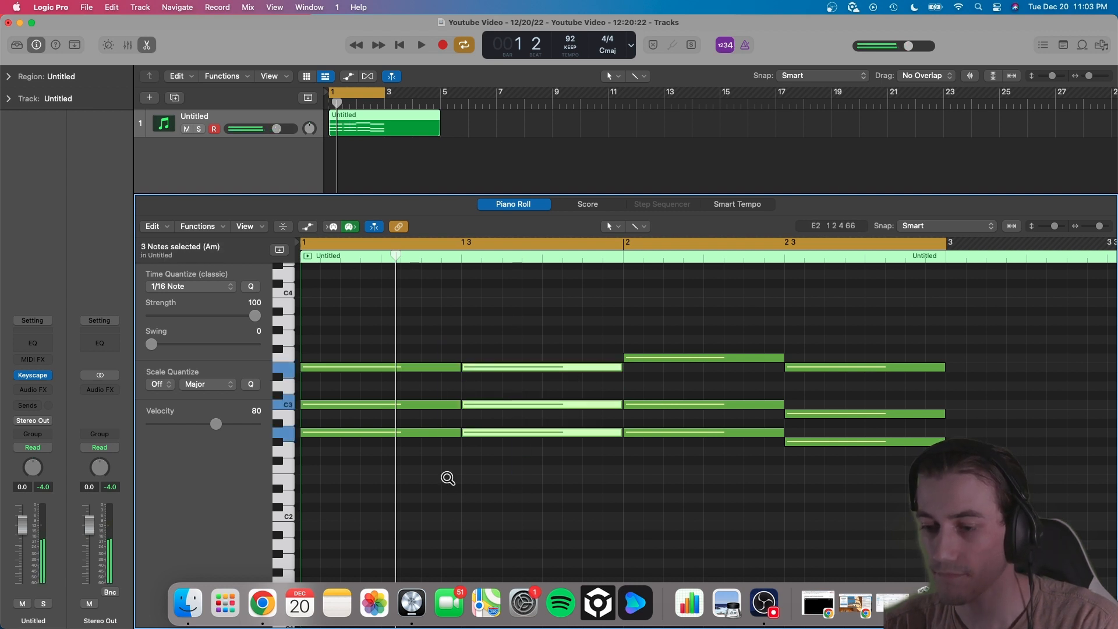
Transpose the copied chord at position 1 3 up seven semitones to make E minor
key("alt+Up")
key("alt+Up")
key("alt+Up")
key("alt+Up")
key("alt+Up")
key("alt+Up")
key("alt+Up")
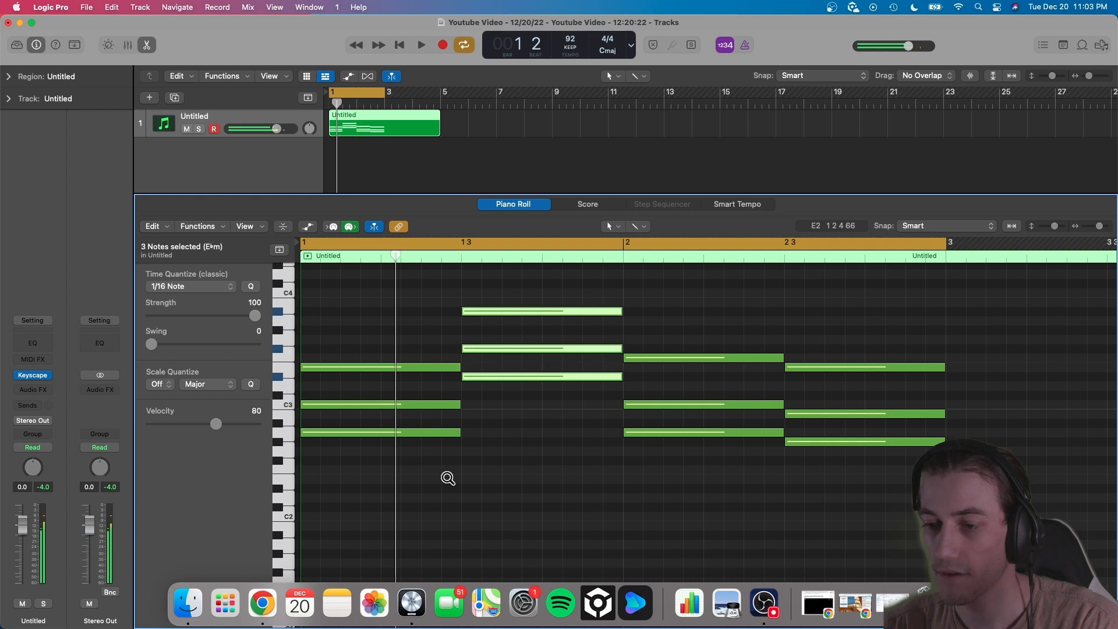
Move the upper two notes of the E minor chord at position 1 3 down one octave and play back the loop
left_click(441, 286)
left_click_drag(436, 286, 531, 331)
left_click(418, 293)
left_click_drag(453, 301, 508, 333)
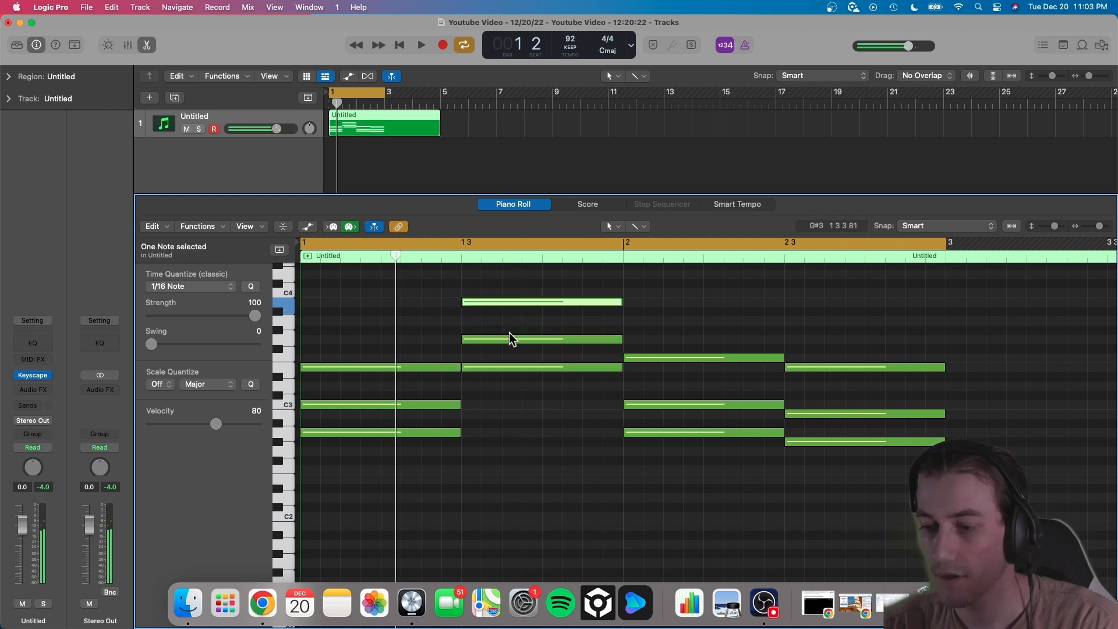
key("alt+shift+Down")
left_click(498, 304)
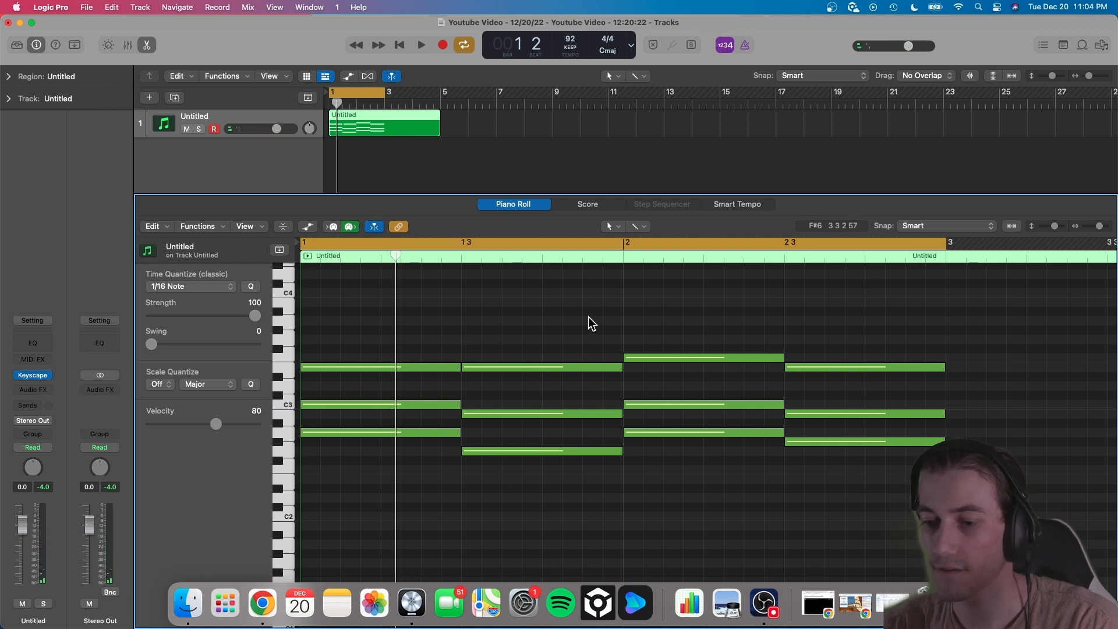
key("space")
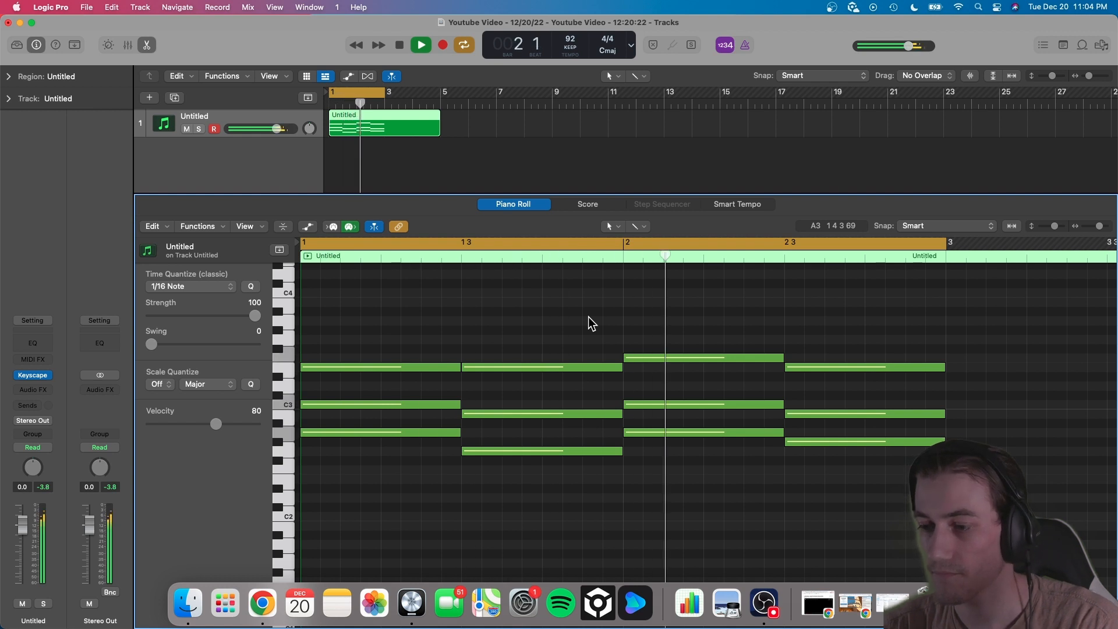
key("space")
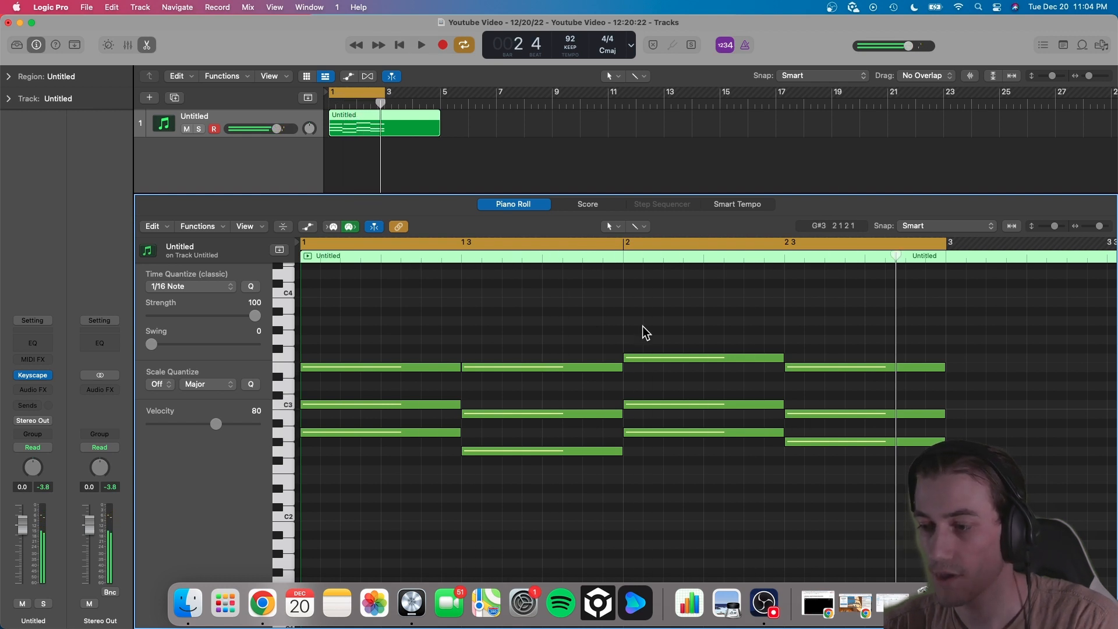
Replace the F major chord at the start of bar 2 with a D minor chord of A2, D3 and F3
left_click_drag(665, 330, 659, 439)
key("Delete")
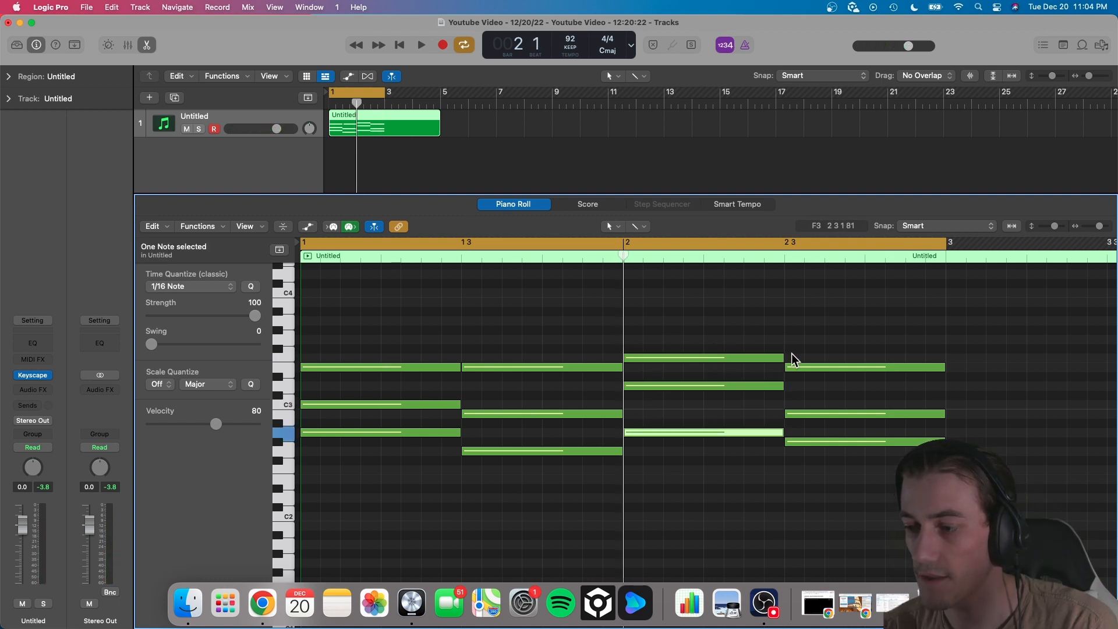
left_click(555, 337)
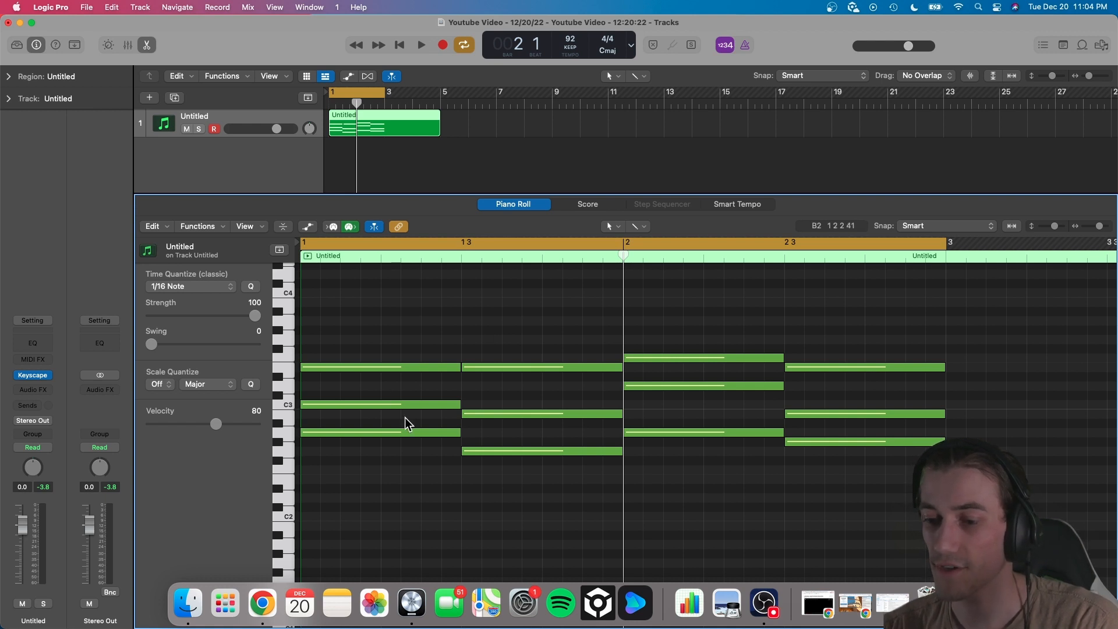
scroll(637, 433, "down", 2)
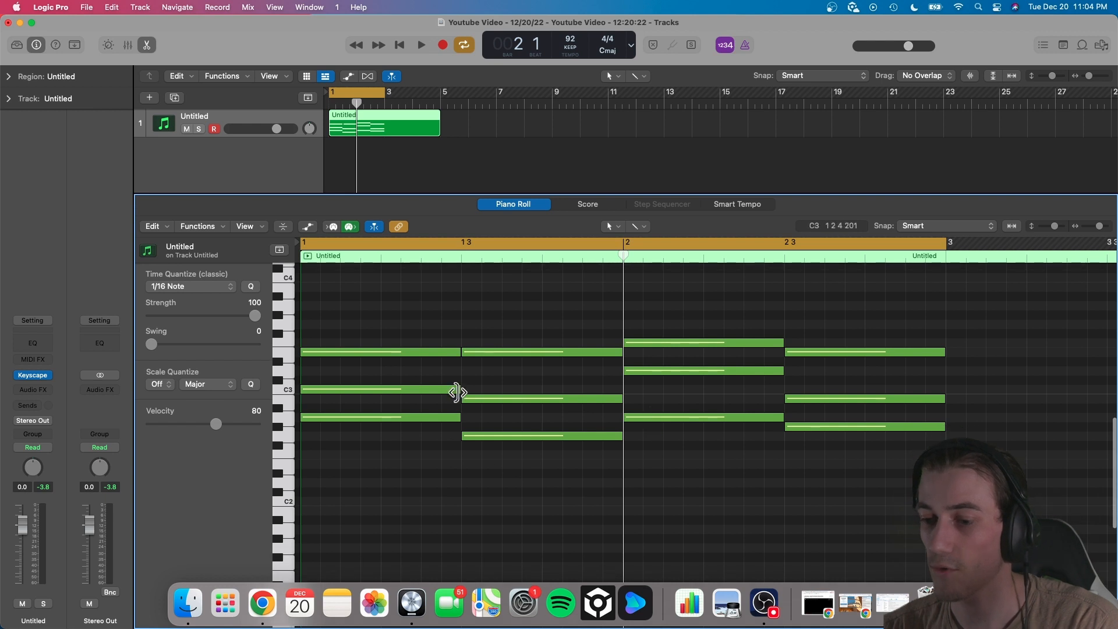
scroll(381, 330, "up", 1)
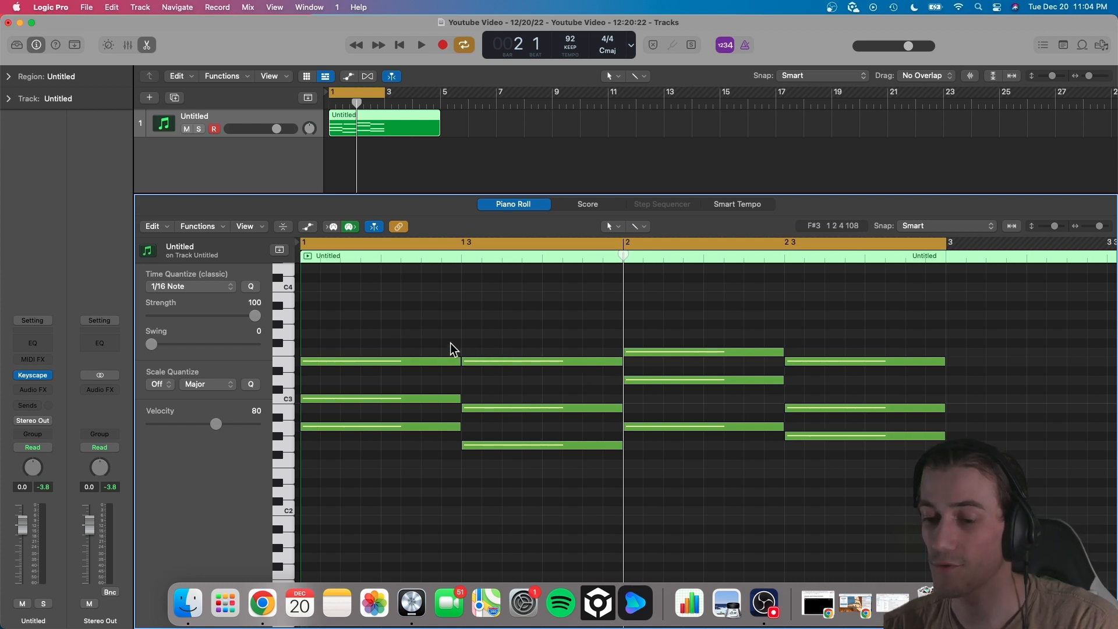
left_click_drag(813, 314, 818, 350)
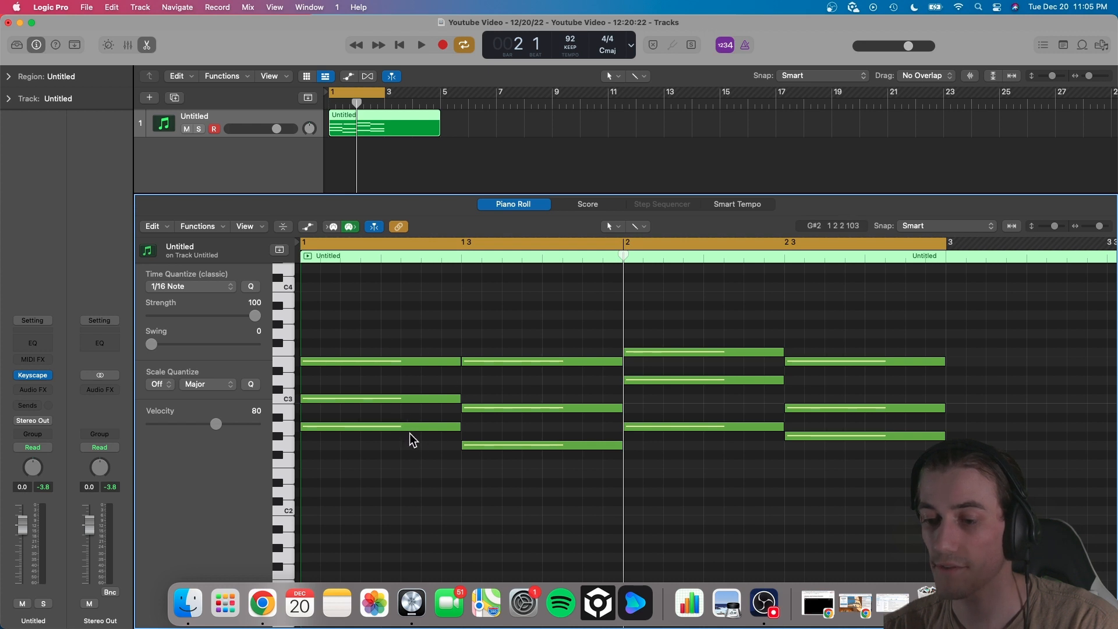
Copy the root note of each of the four chords down one octave as bass notes
mouse_move(411, 425)
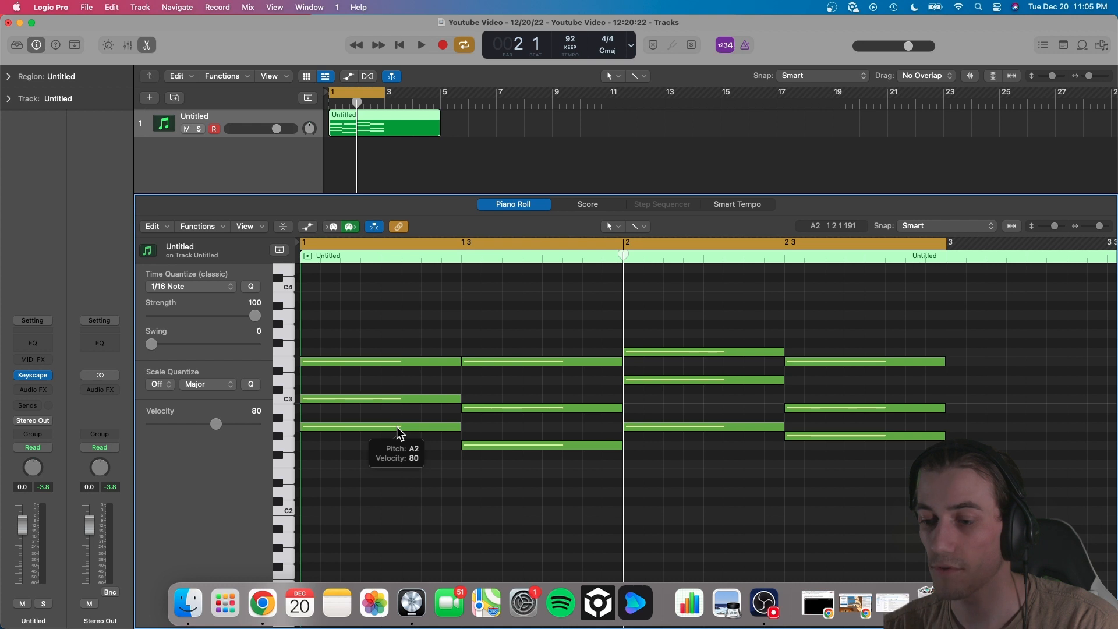
left_click(397, 428)
left_click(484, 362, "shift")
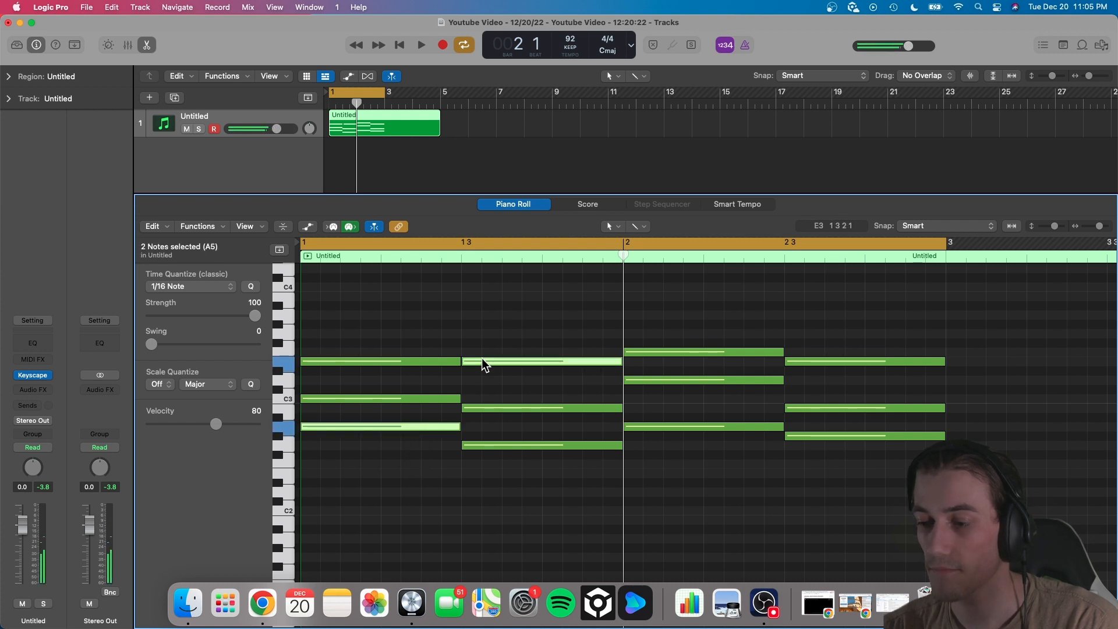
left_click(653, 380, "shift")
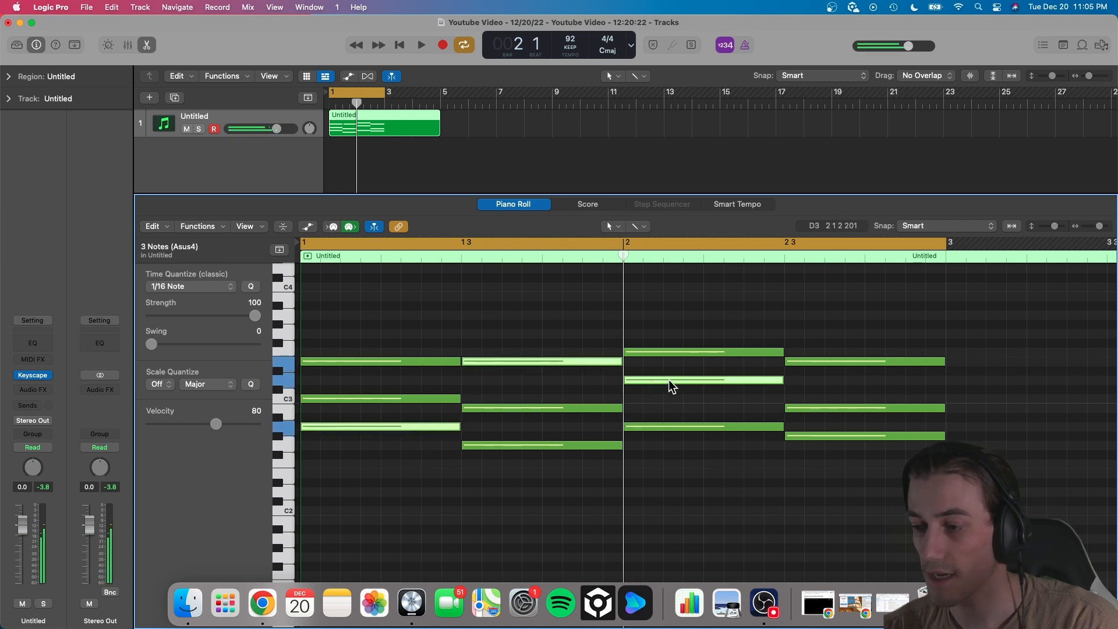
left_click(812, 362, "shift")
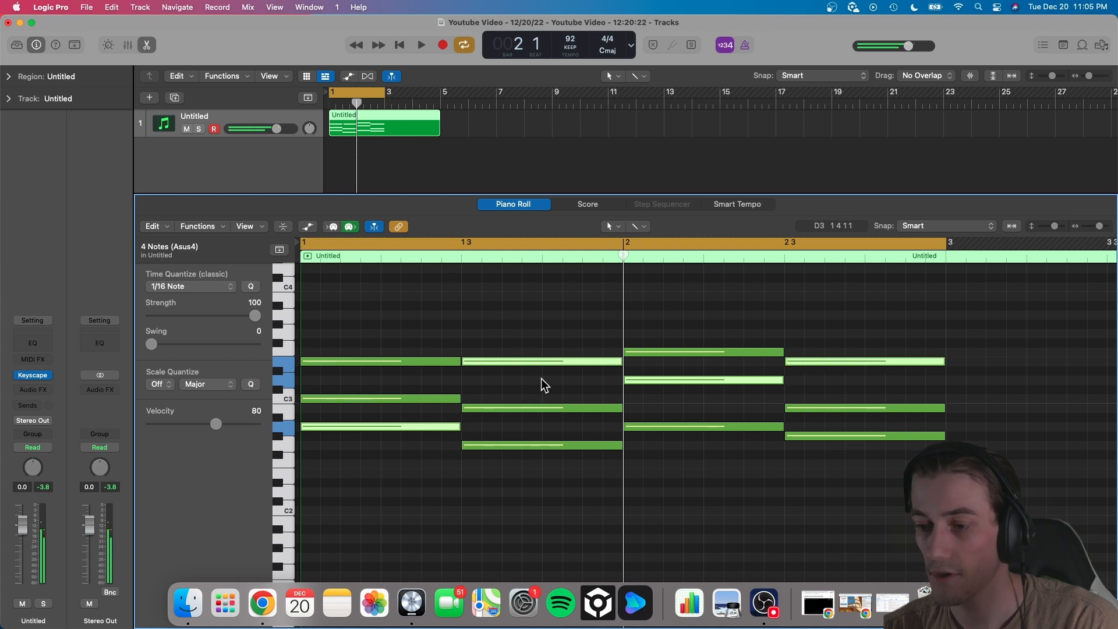
left_click_drag(420, 427, 424, 534)
left_click(428, 491)
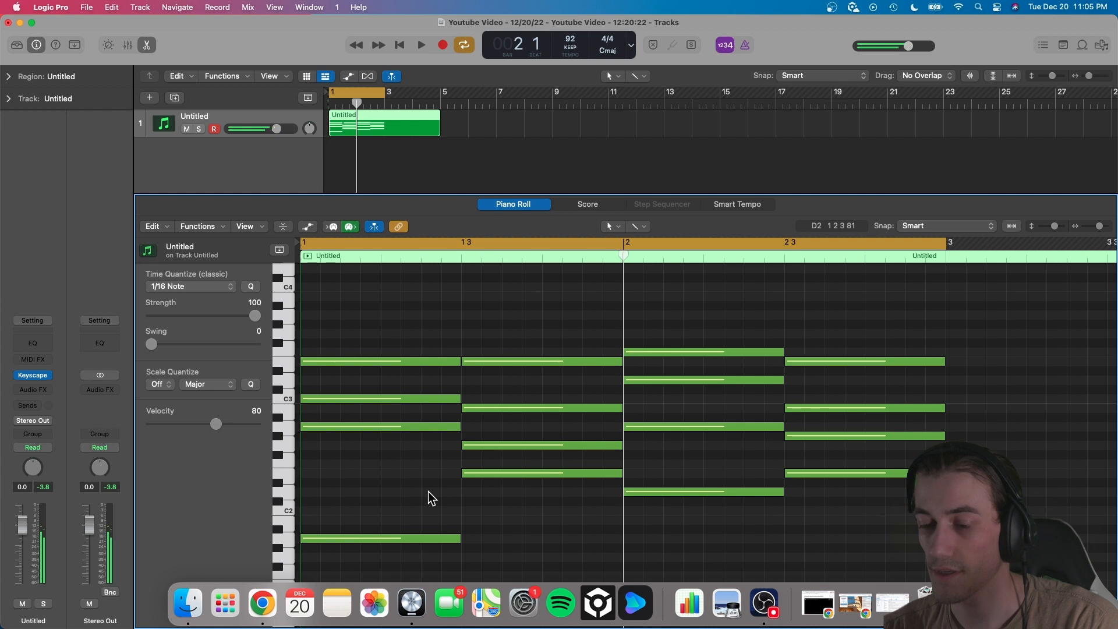
Play back the loop to hear the chords with the added bass notes
scroll(428, 491, "down", 2)
key("space")
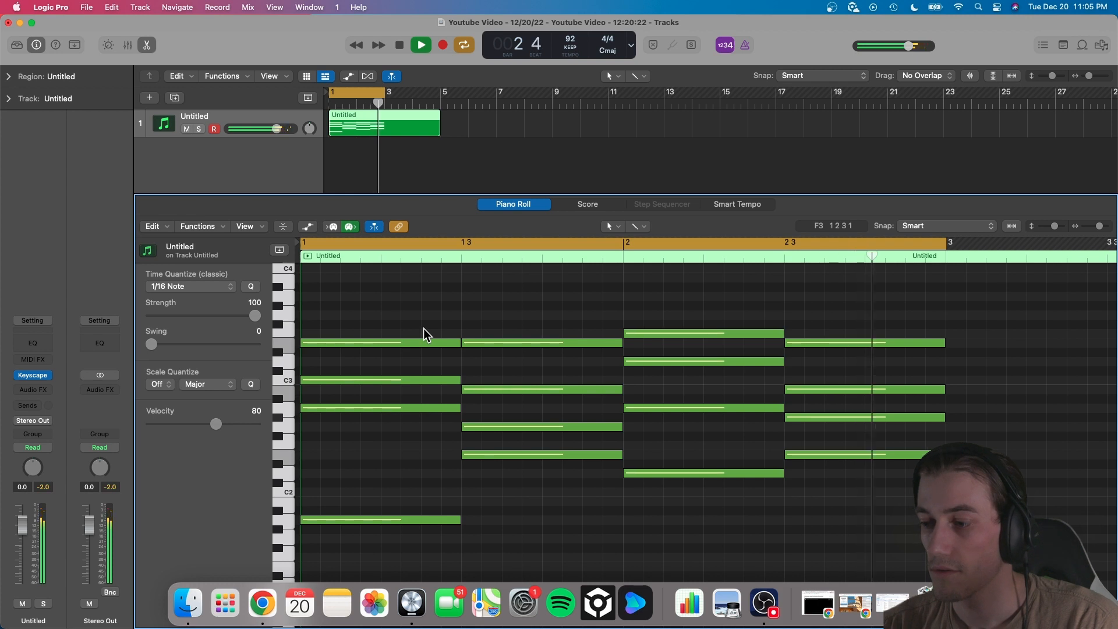
key("space")
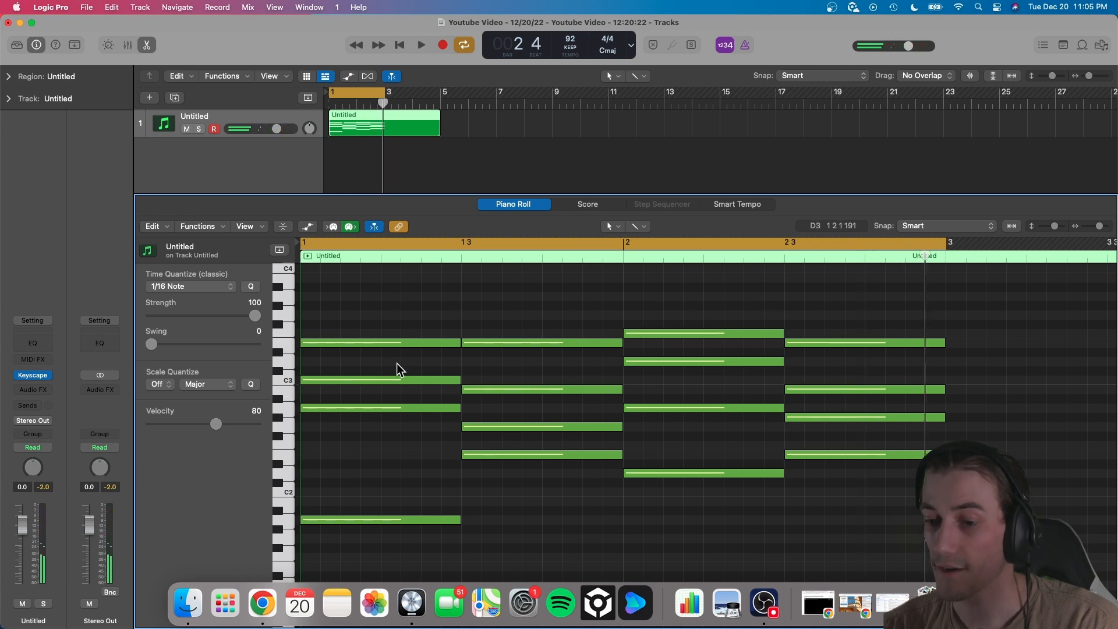
Copy the two notes directly above the bass note of each of the four chords up one octave
left_click_drag(386, 371, 550, 429)
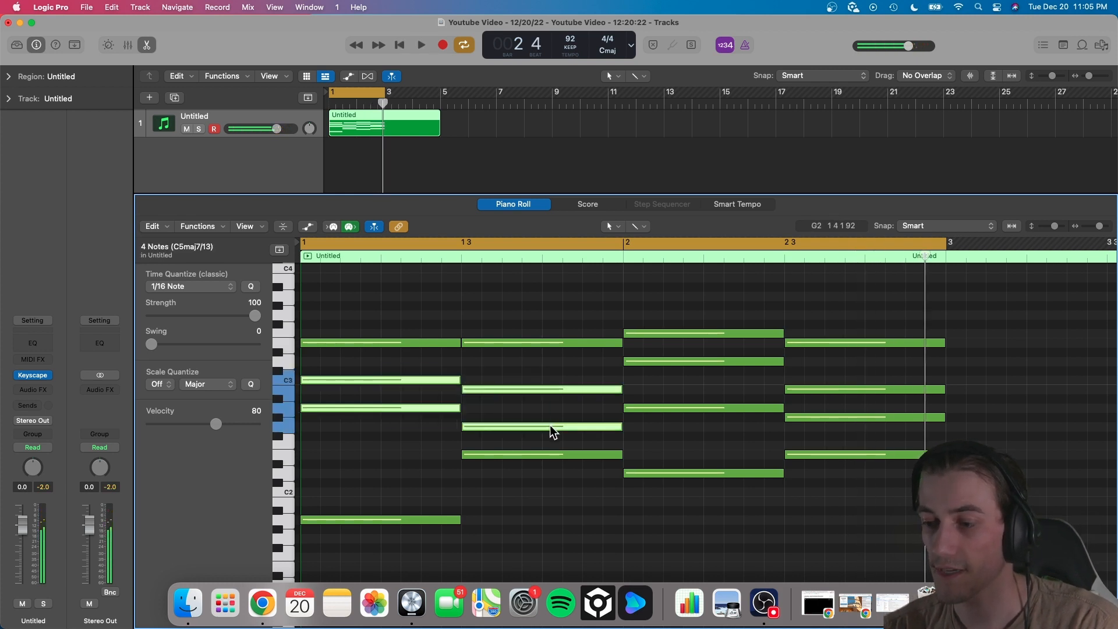
left_click_drag(674, 357, 728, 430, "shift")
left_click_drag(796, 374, 844, 424)
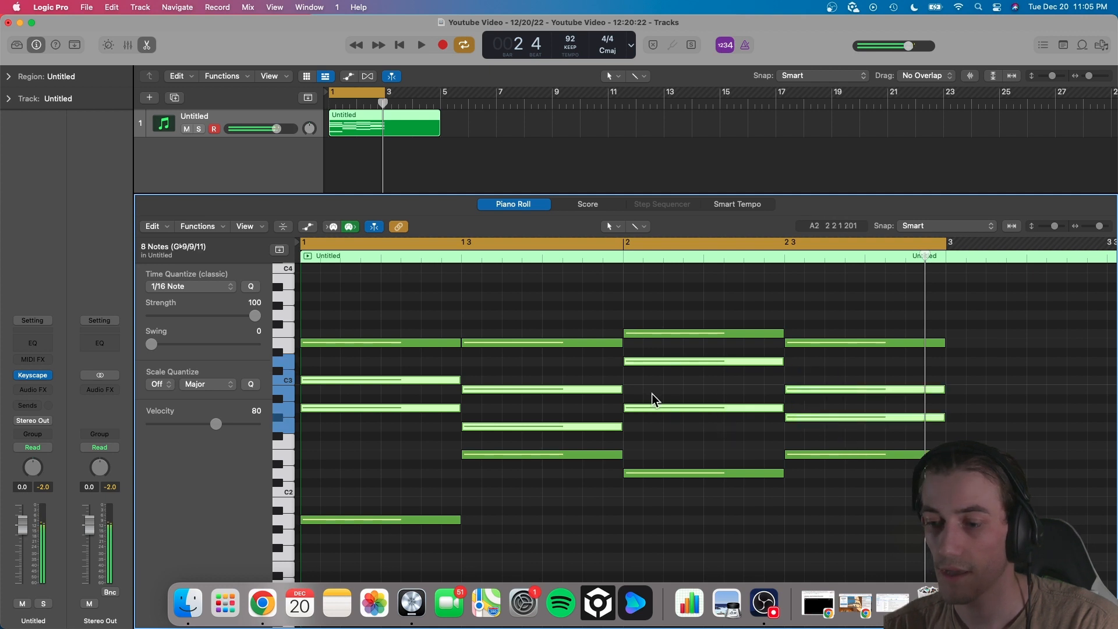
scroll(559, 390, "up", 2)
left_click_drag(390, 438, 391, 326, "alt")
left_click(401, 347)
Play back the loop to hear the fuller six-note chords
scroll(402, 347, "up", 2)
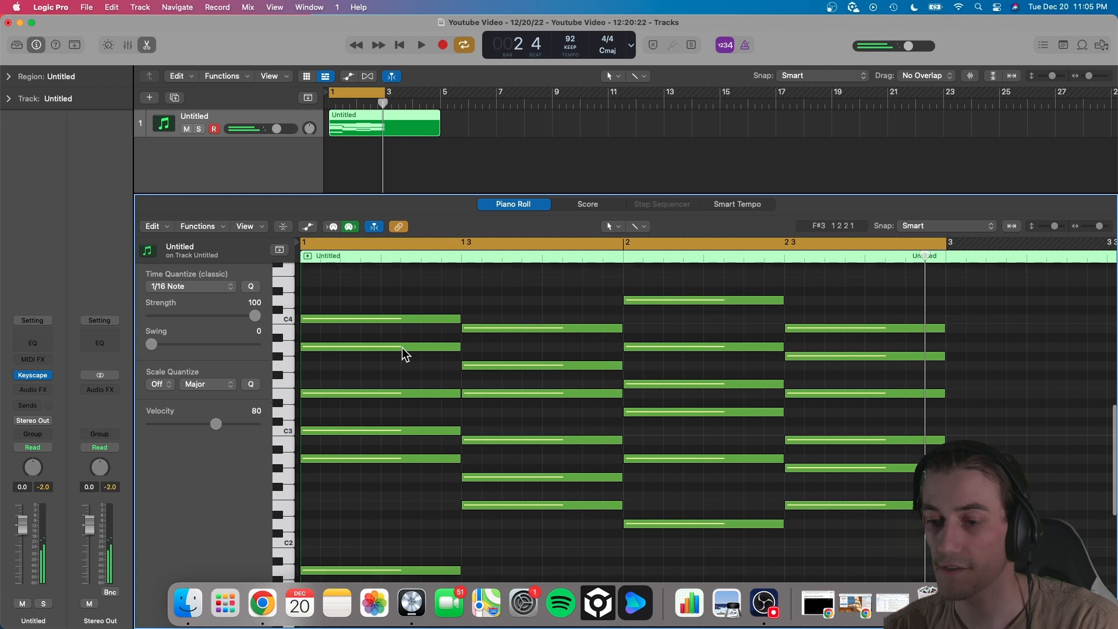
key("space")
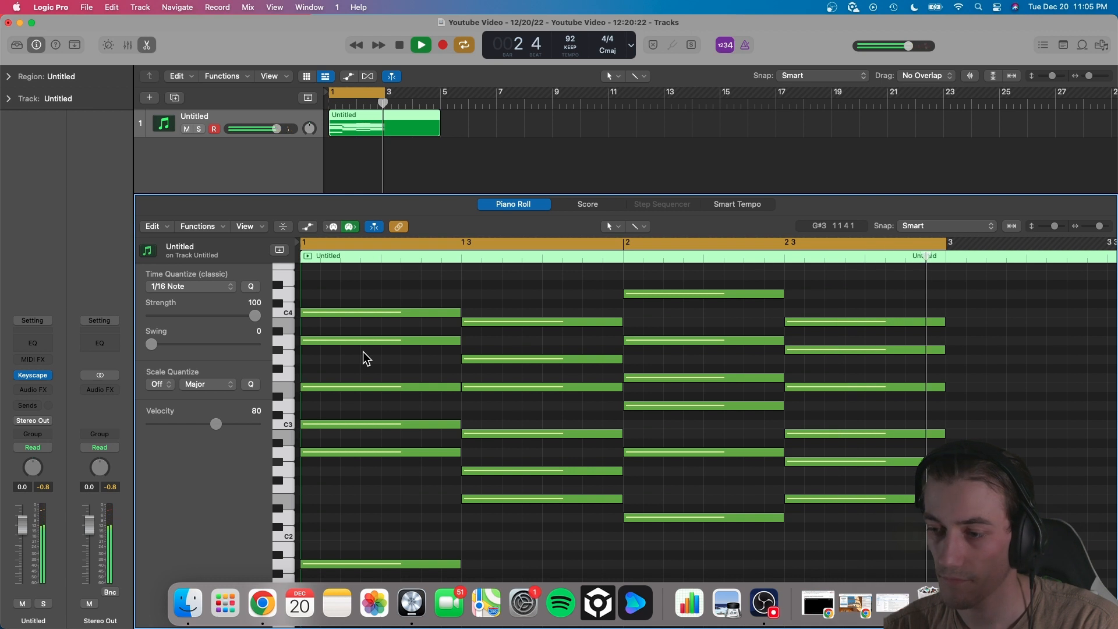
key("space")
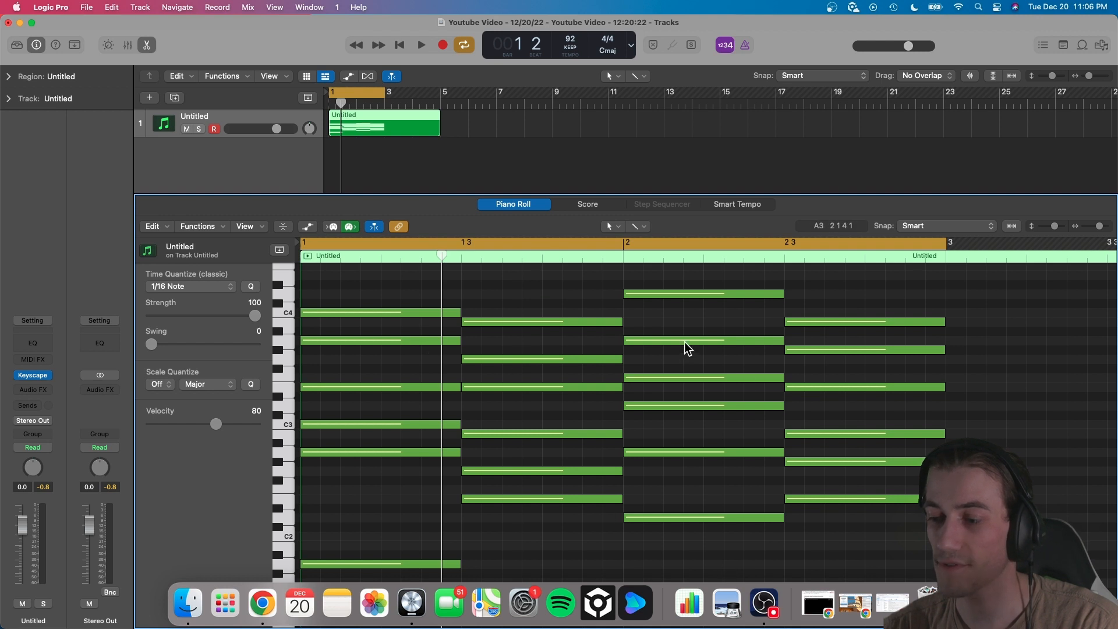
mouse_move(424, 342)
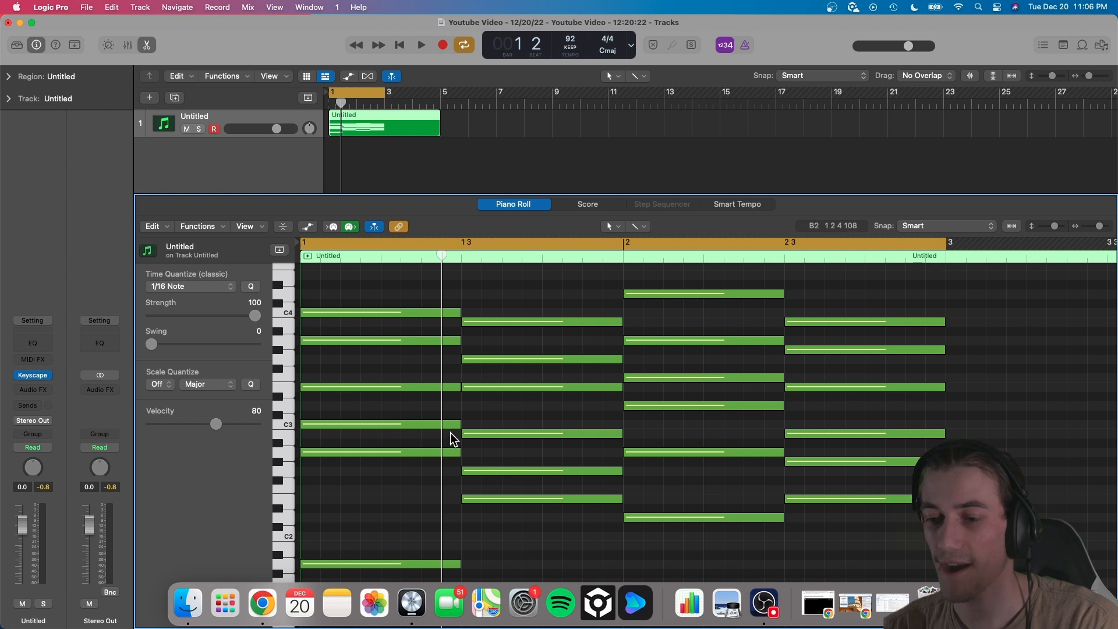
scroll(379, 268, "up", 2)
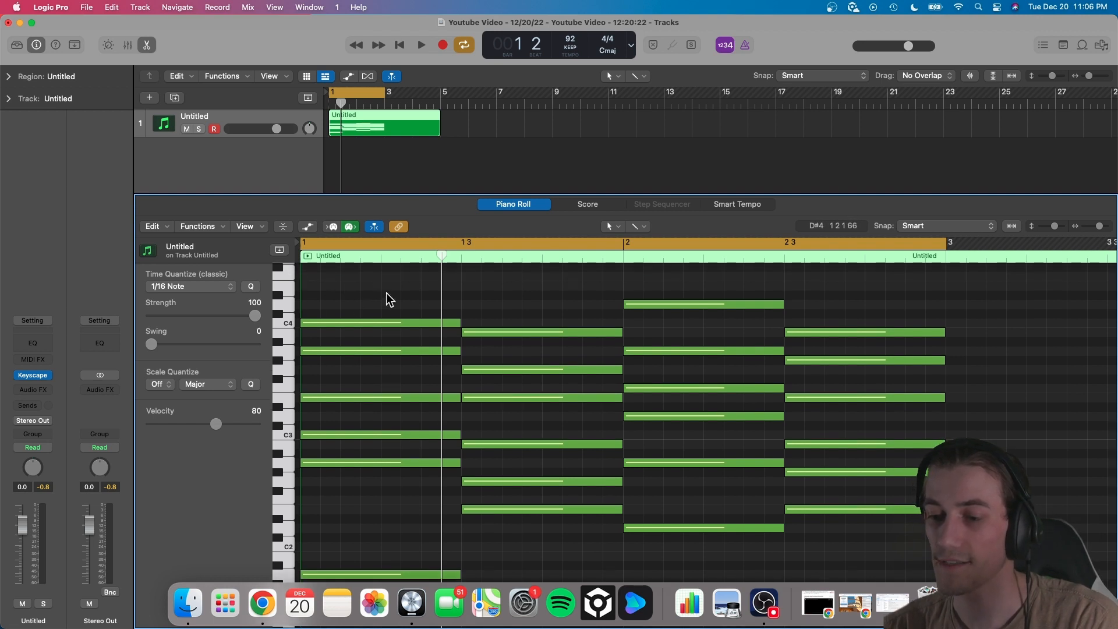
scroll(386, 292, "down", 2)
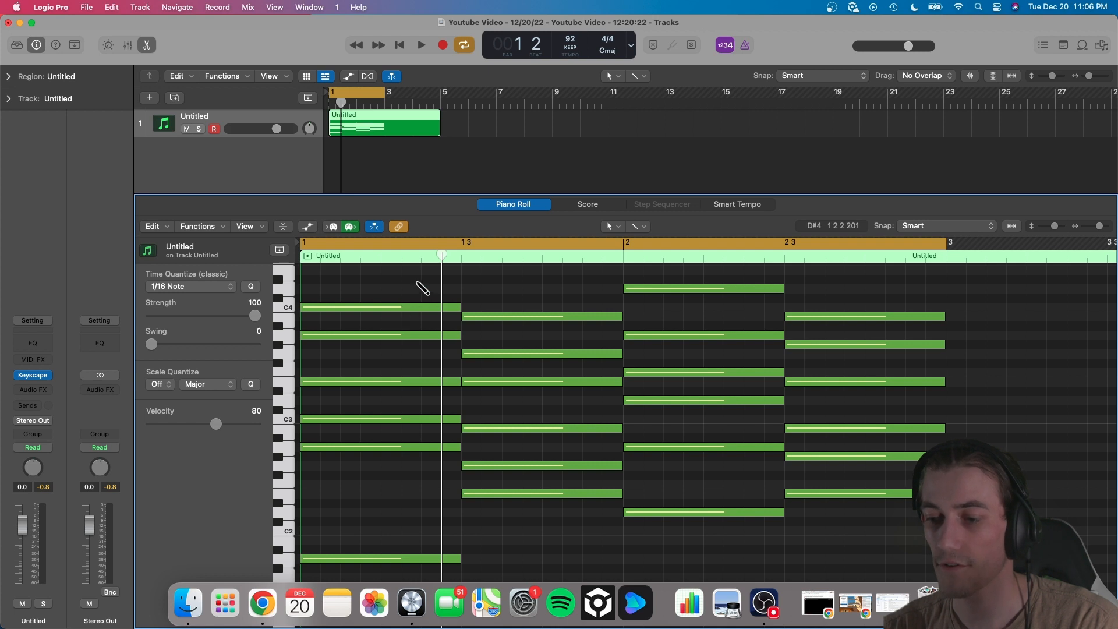
Undo the inversions, bass notes and octave doublings, stripping the progression back to two identical A minor chords in bar 1
key("super+z")
key("super+z")
key("super+z")
key("super+z")
key("super+z")
key("super+z")
key("super+z")
key("super+z")
left_click_drag(497, 315, 803, 491)
key("Delete")
key("super+z")
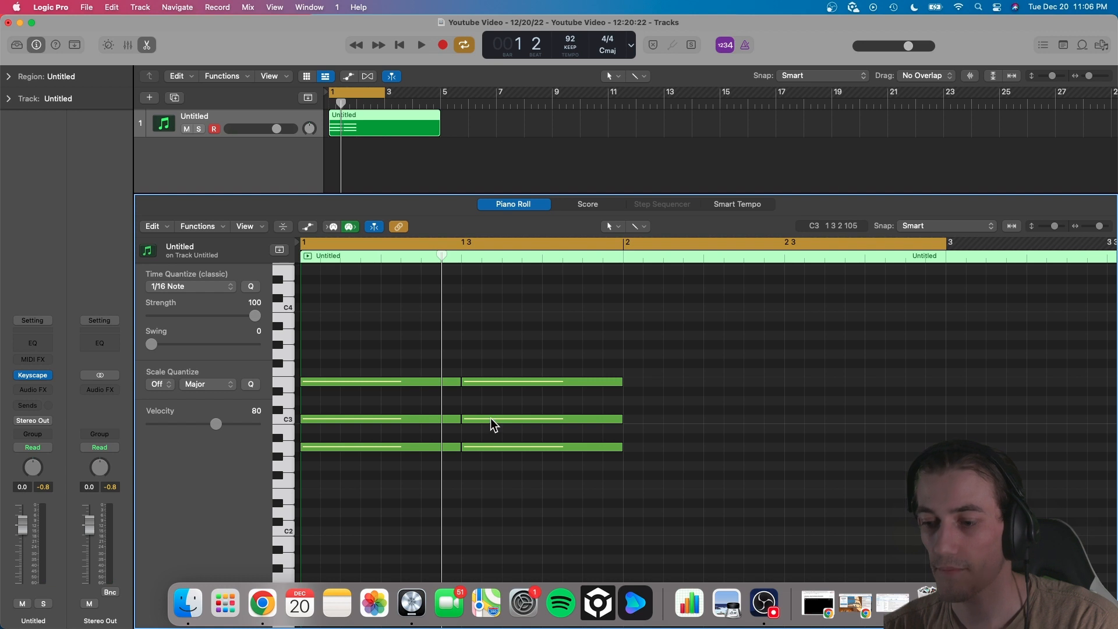
Lower the second chord's middle note by one semitone to form Asus2, and repeat both chords in bar 2
left_click(487, 418)
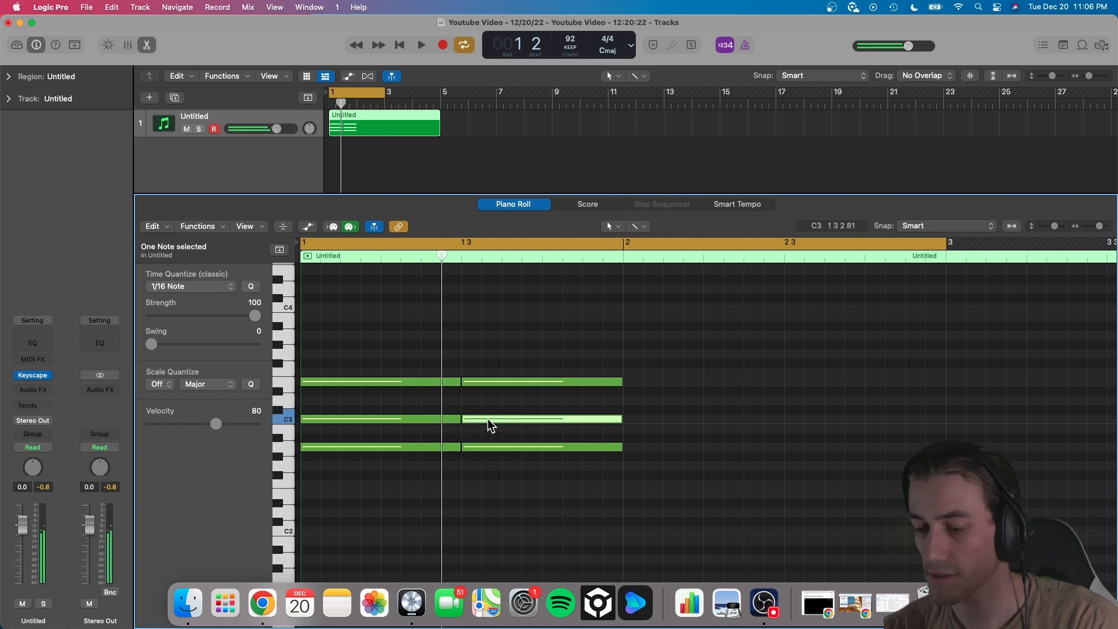
key("alt+Down")
left_click(504, 352)
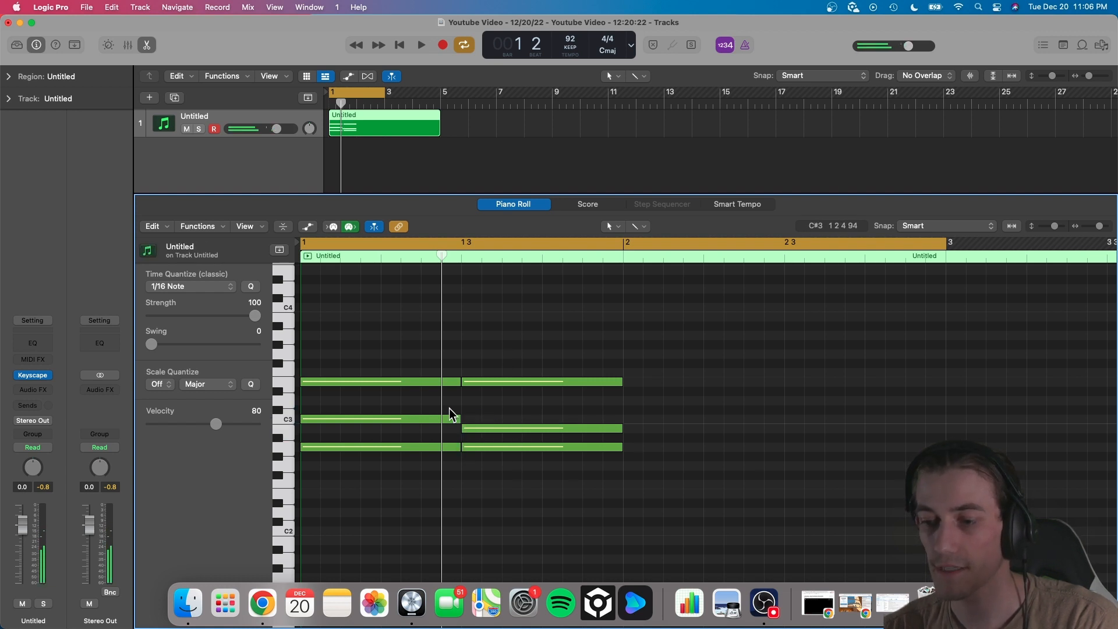
scroll(451, 390, "down", 1)
key("super+a")
key("super+r")
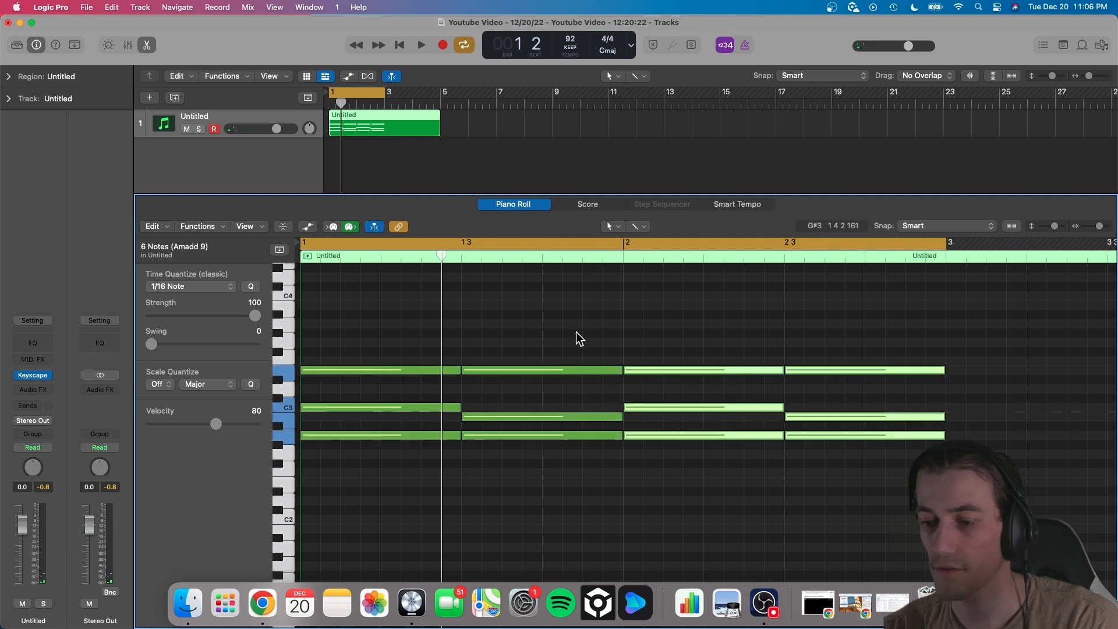
Play back the two-bar loop to hear the A minor chord alternating with Asus2
key("space")
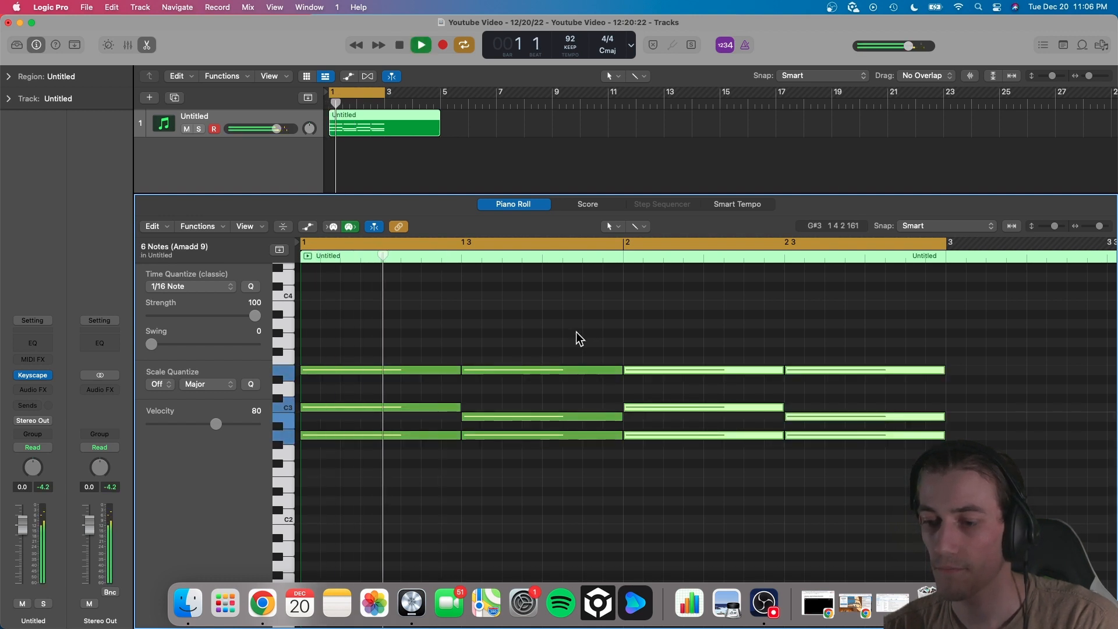
left_click(575, 332)
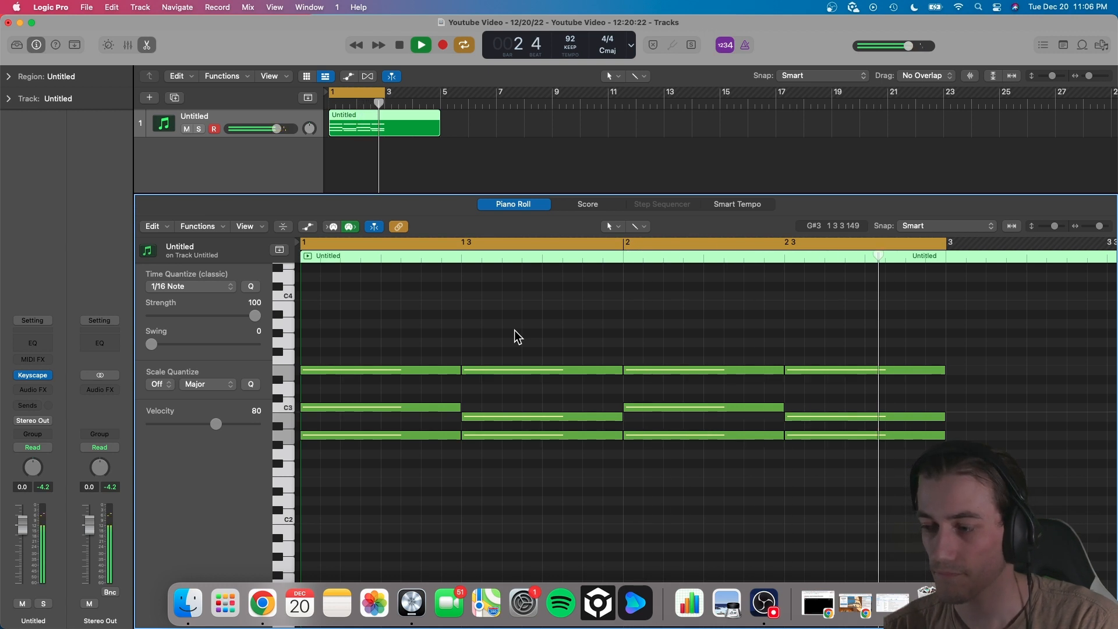
key("space")
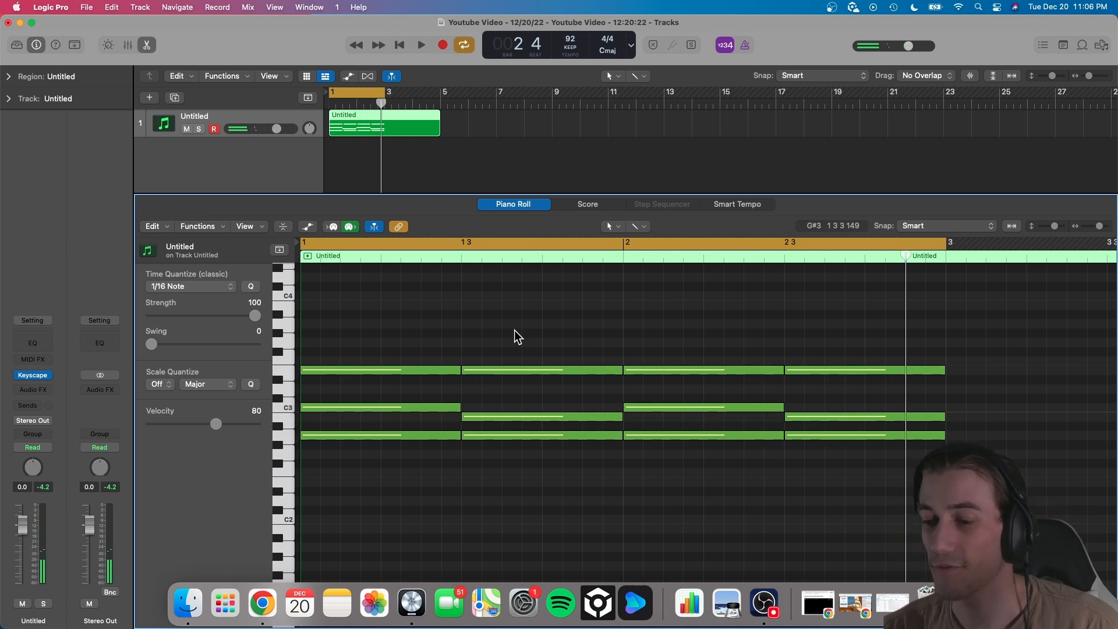
mouse_move(510, 414)
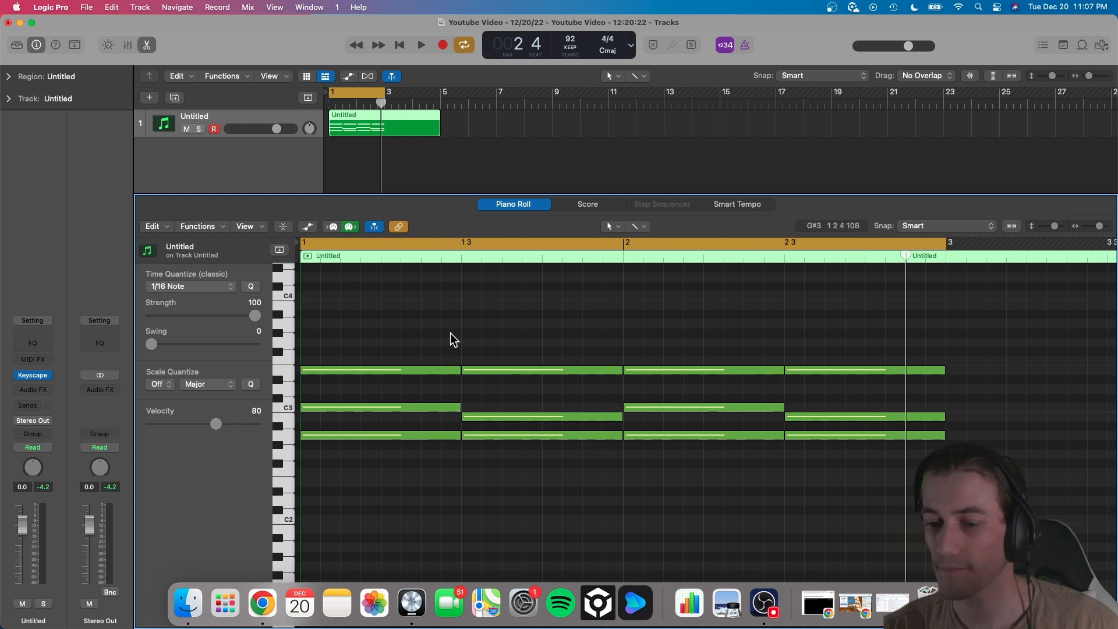
key("space")
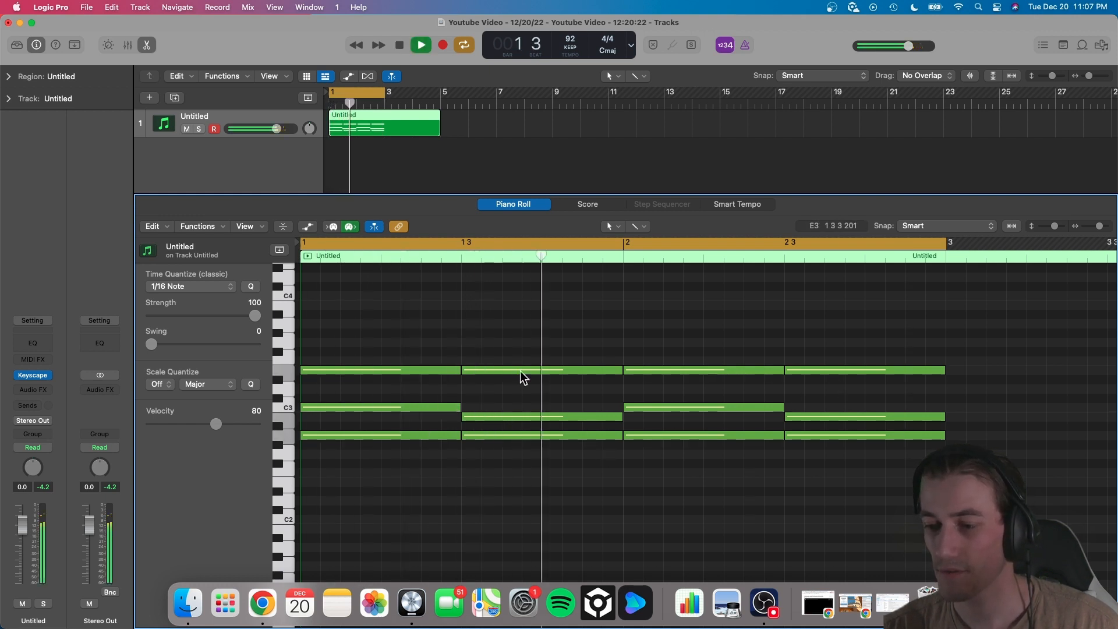
key("space")
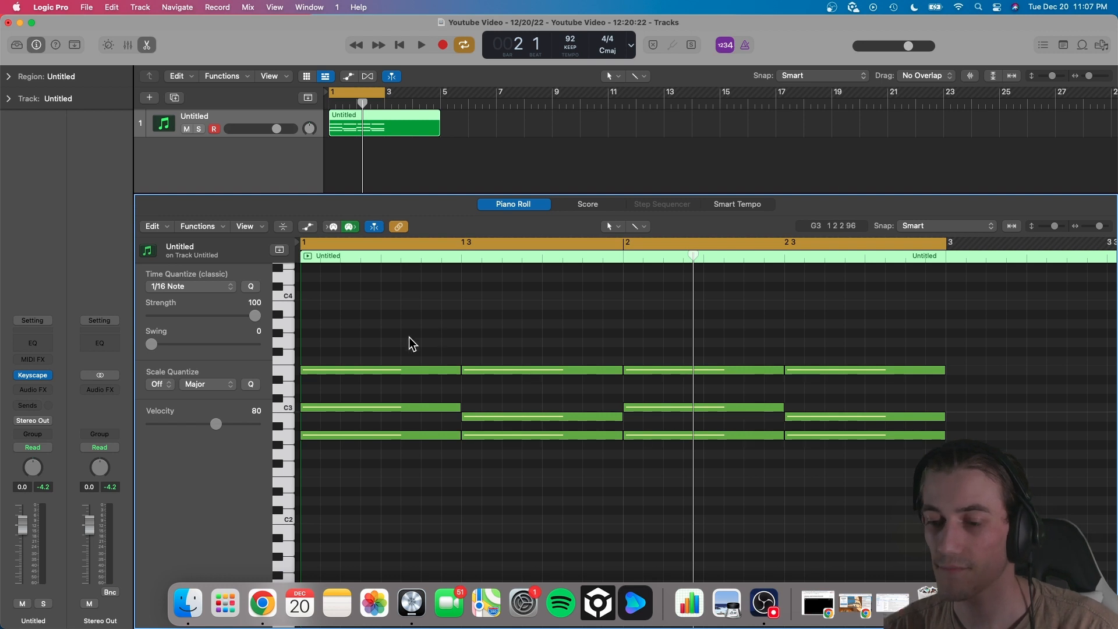
Shorten the first chord to one and a half beats, extend the second from there to the end of bar 1, and play the loop
scroll(408, 344, "down", 2)
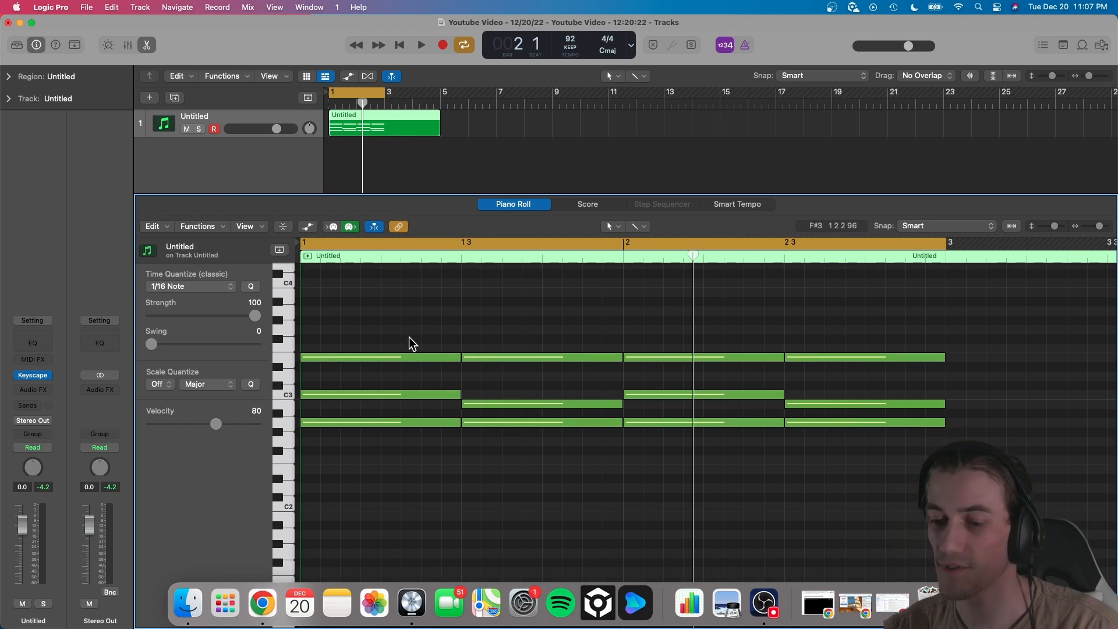
scroll(409, 337, "down", 1)
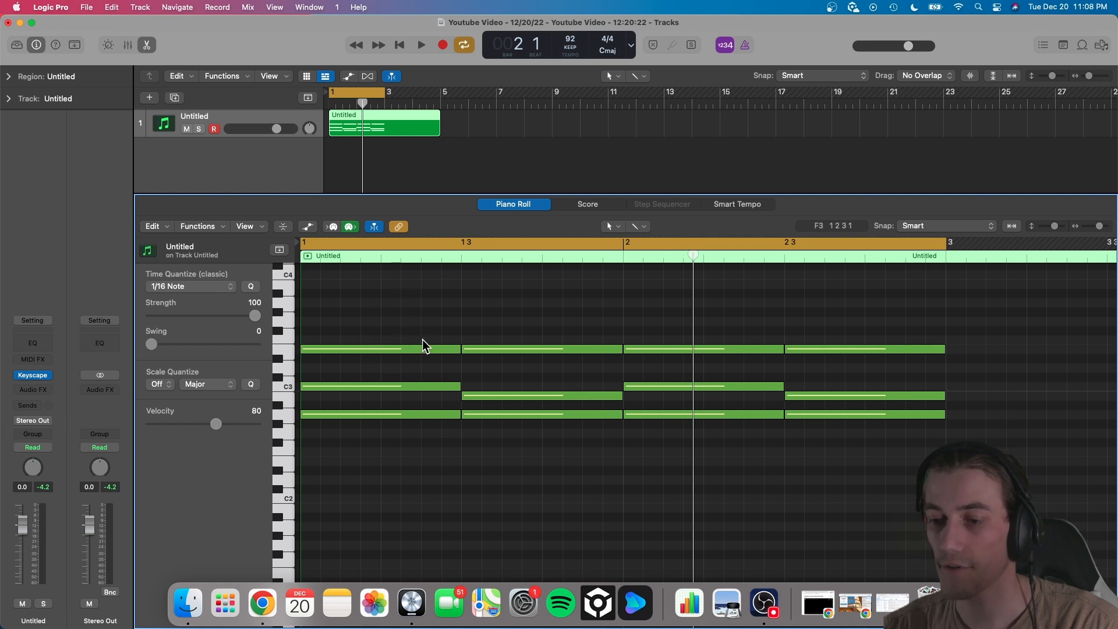
left_click_drag(429, 317, 445, 433)
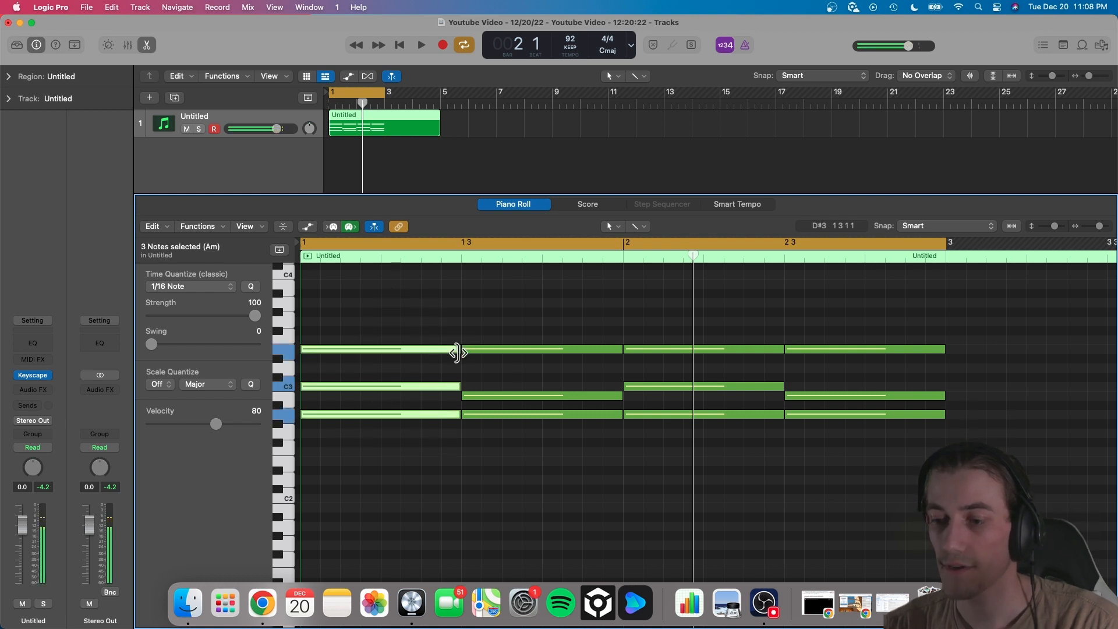
left_click_drag(457, 348, 420, 347)
left_click(463, 320)
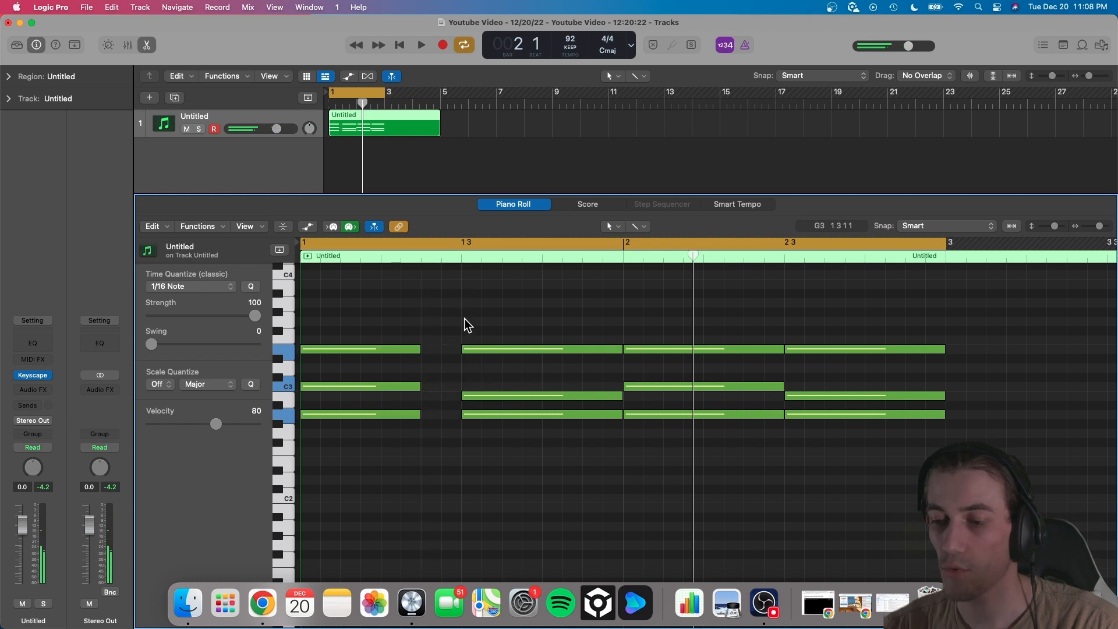
left_click_drag(465, 327, 478, 420)
left_click_drag(483, 350, 443, 348)
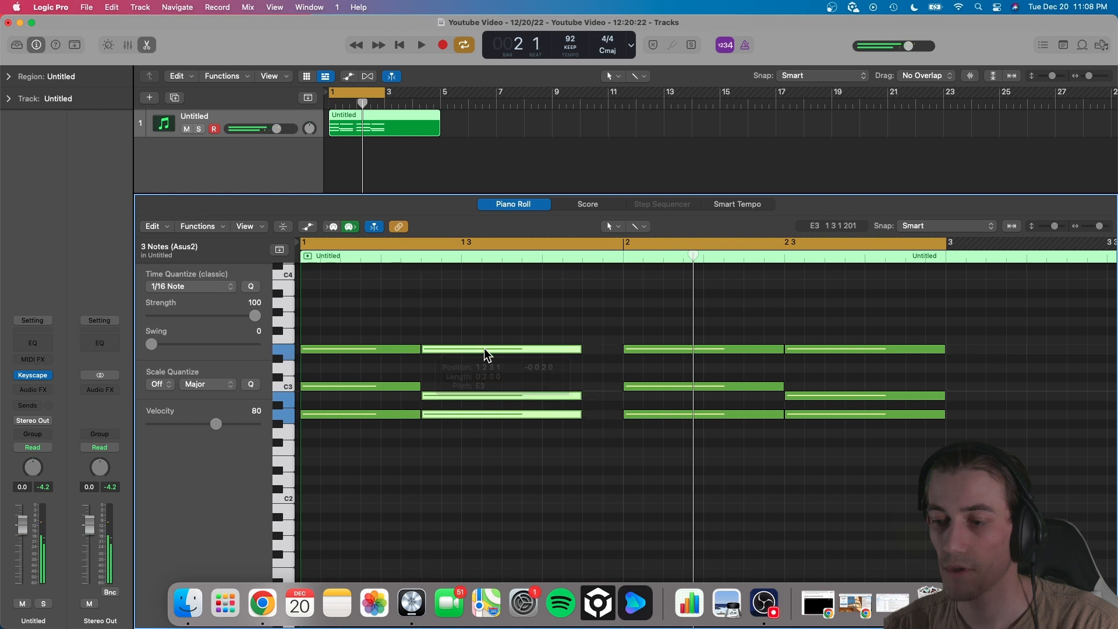
left_click_drag(581, 350, 619, 362)
left_click(551, 298)
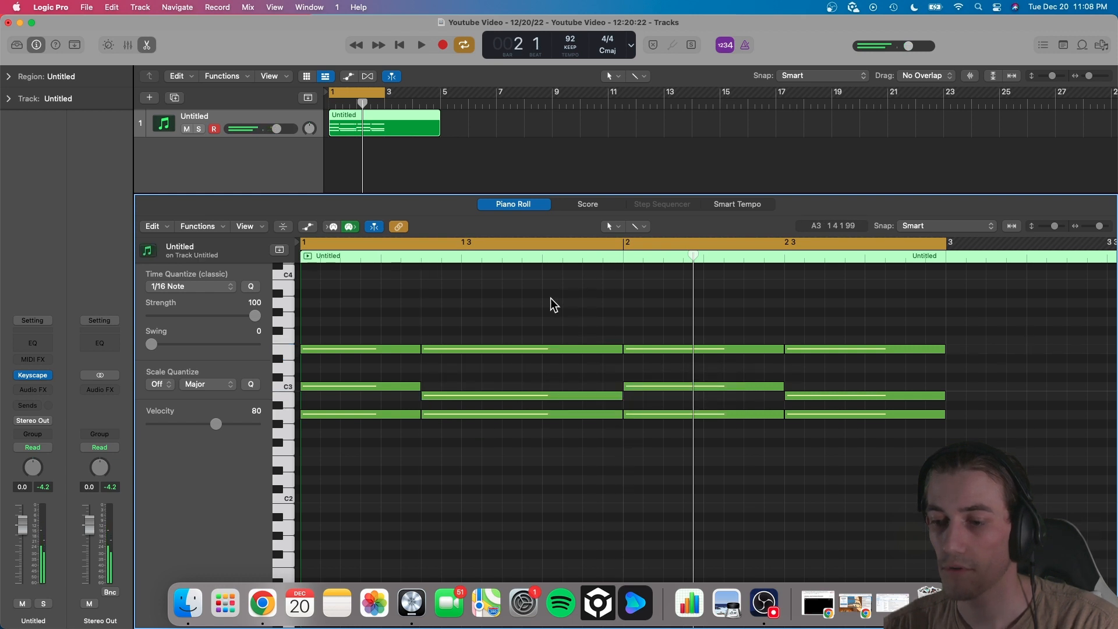
key("space")
key("space")
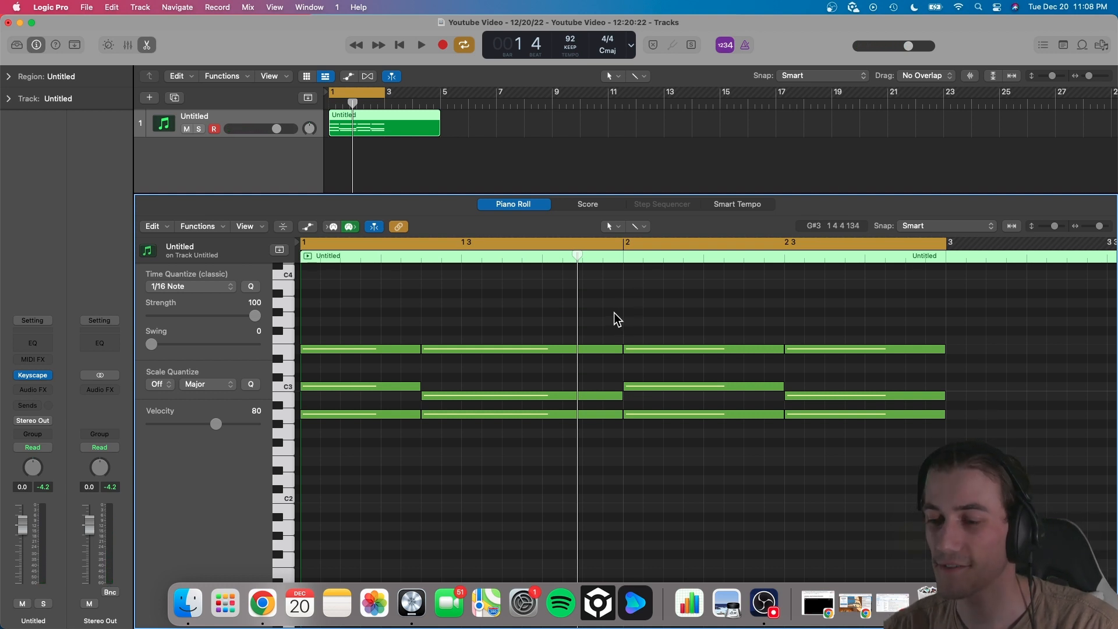
Split the second chord's three notes an eighth note before bar 2, and play back the loop
left_click(582, 256)
left_click_drag(568, 326, 563, 446)
key("super+t")
left_click(596, 445)
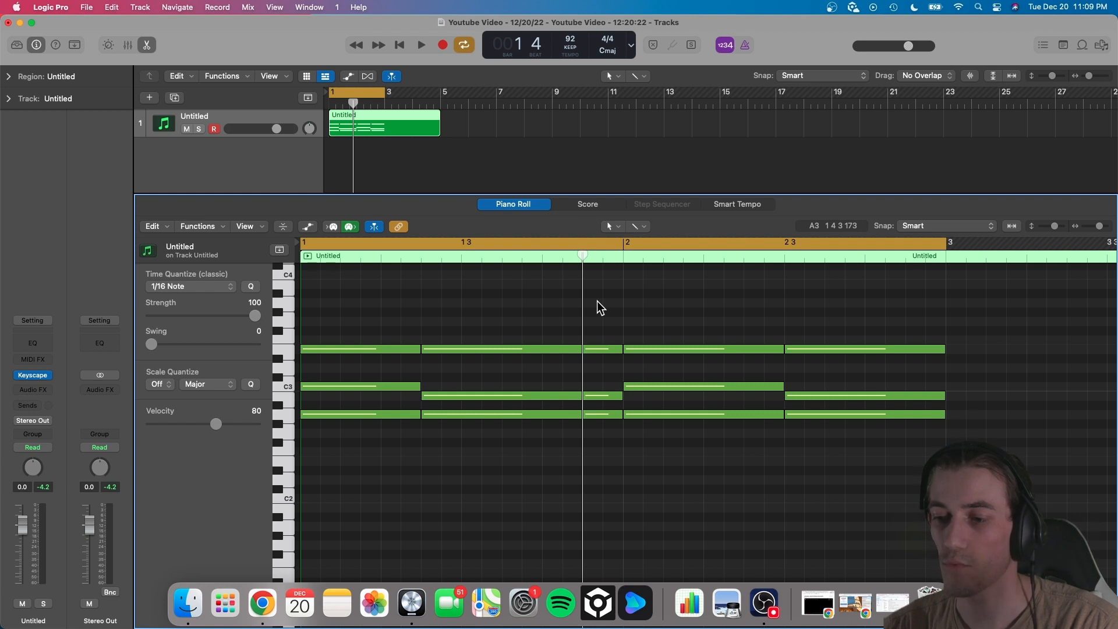
key("space")
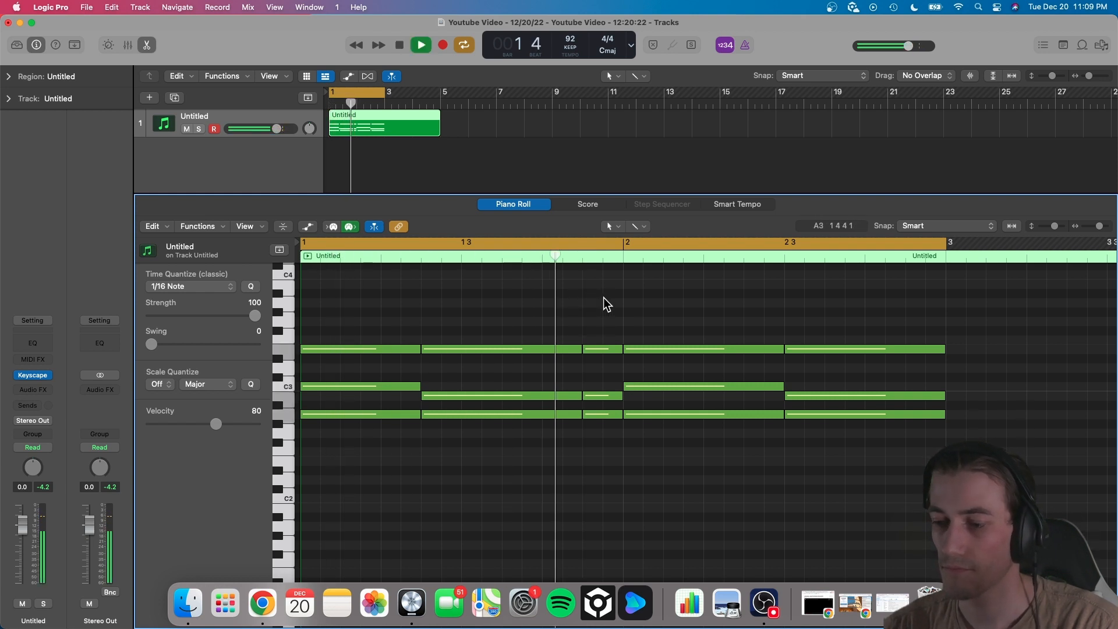
key("space")
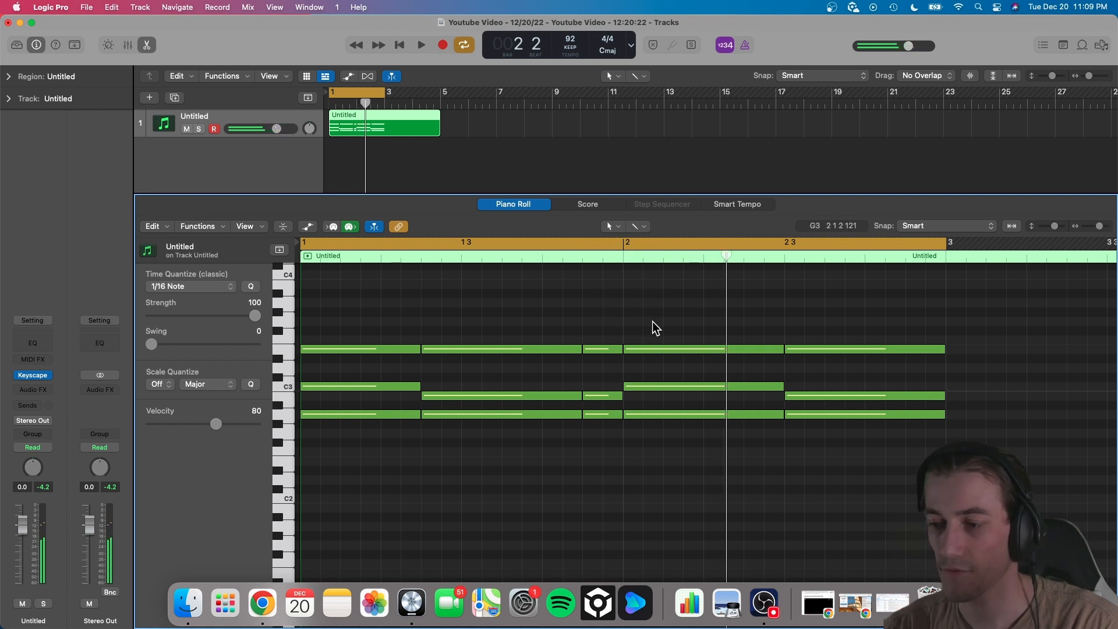
Replace the chords in bar 2 with a copy of bar 1's three-chord rhythm, and play back the loop
left_click_drag(652, 312, 905, 528)
key("BackSpace")
key("super+v")
key("space")
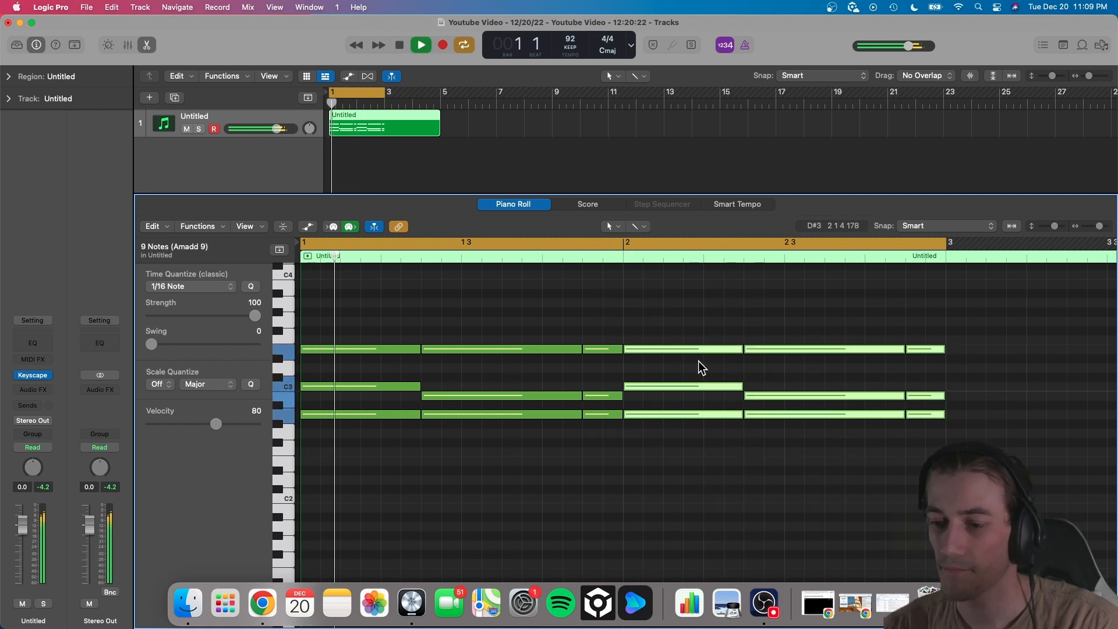
left_click(635, 320)
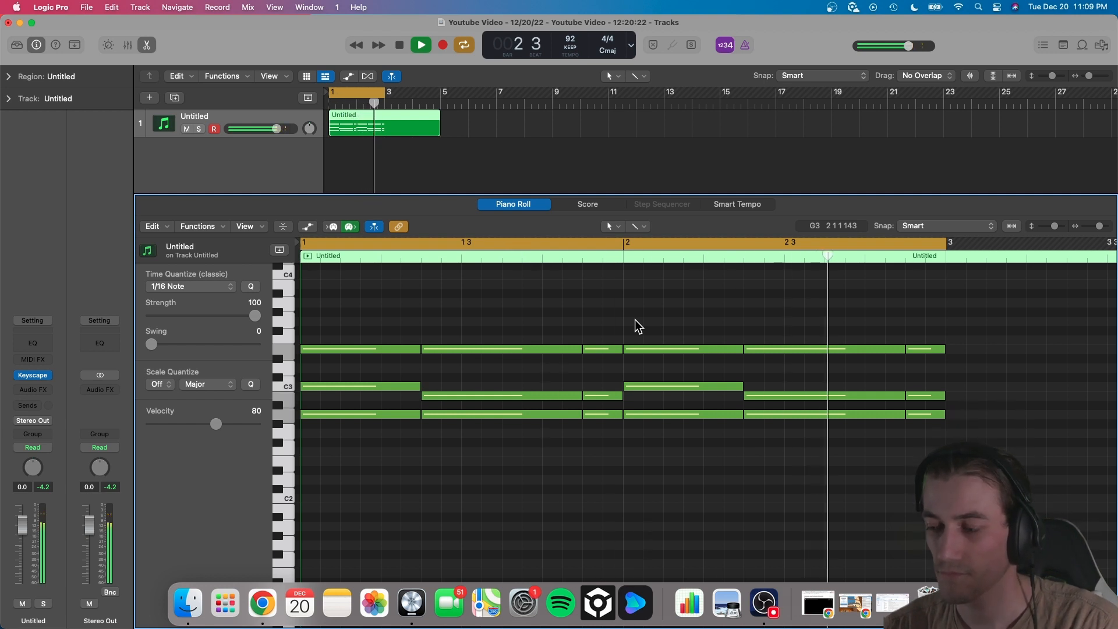
key("space")
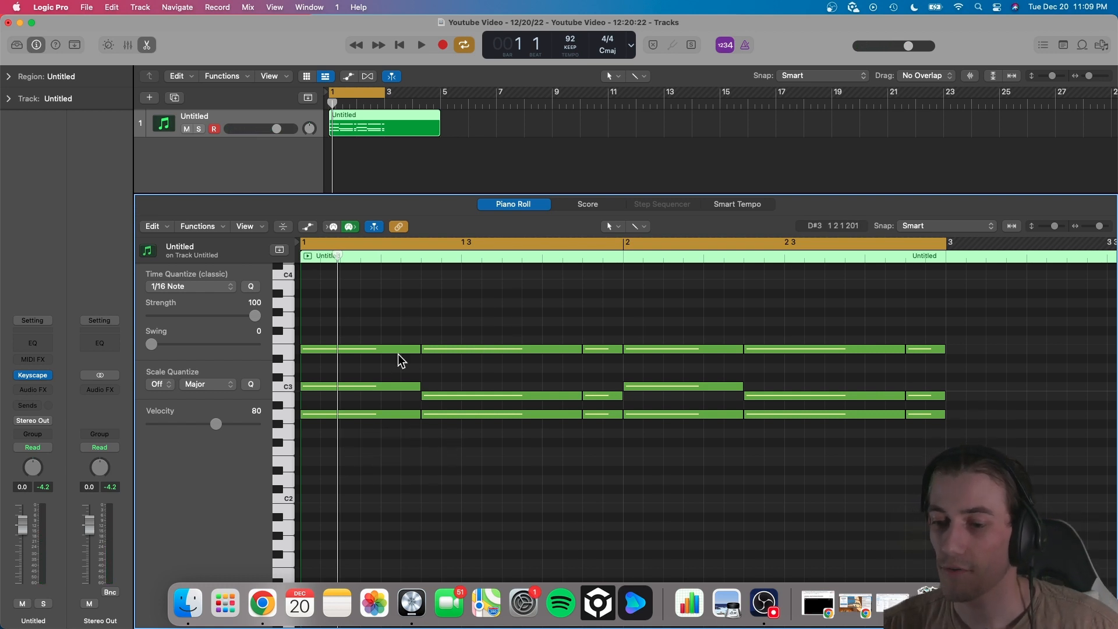
Turn on the metronome and step the playhead through the beats of bar 1 to compare them with the chord starts
scroll(448, 401, "up", 1)
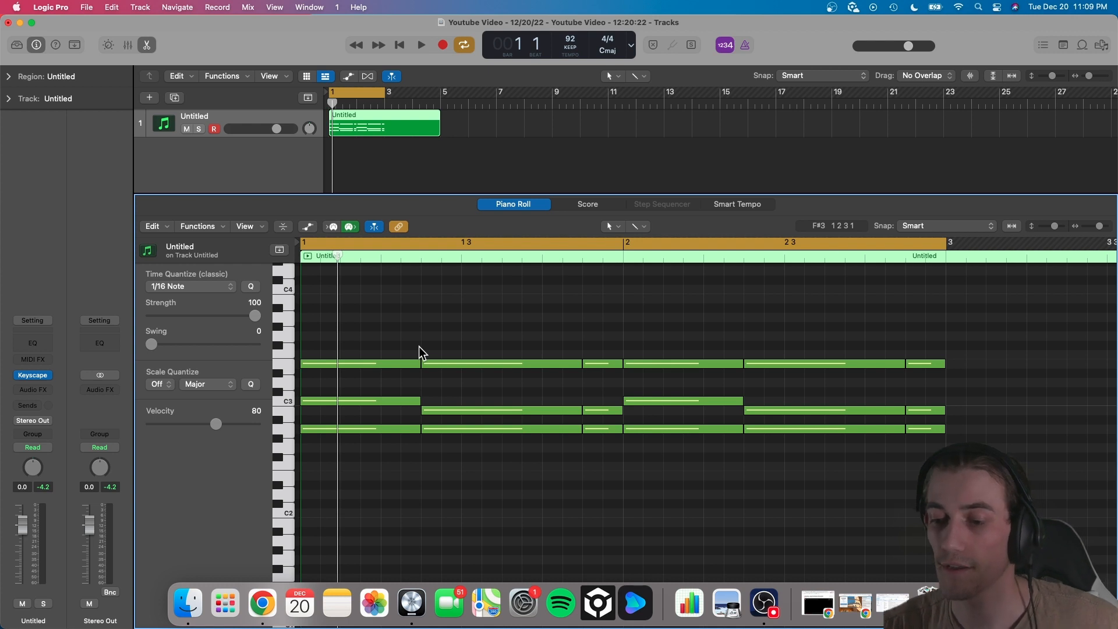
scroll(393, 338, "down", 1)
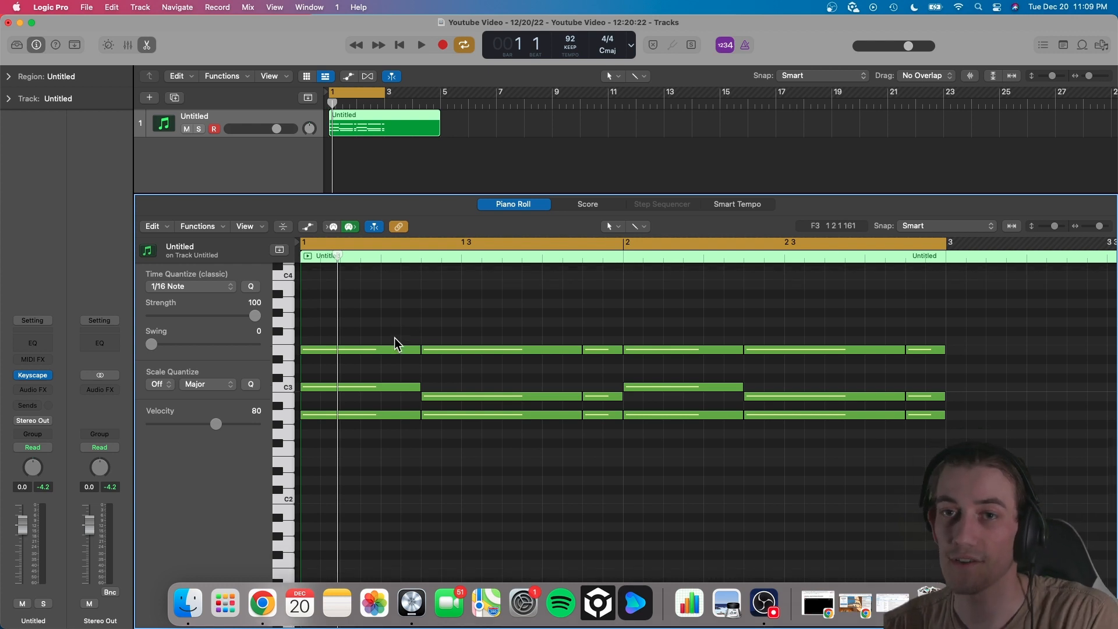
left_click(745, 46)
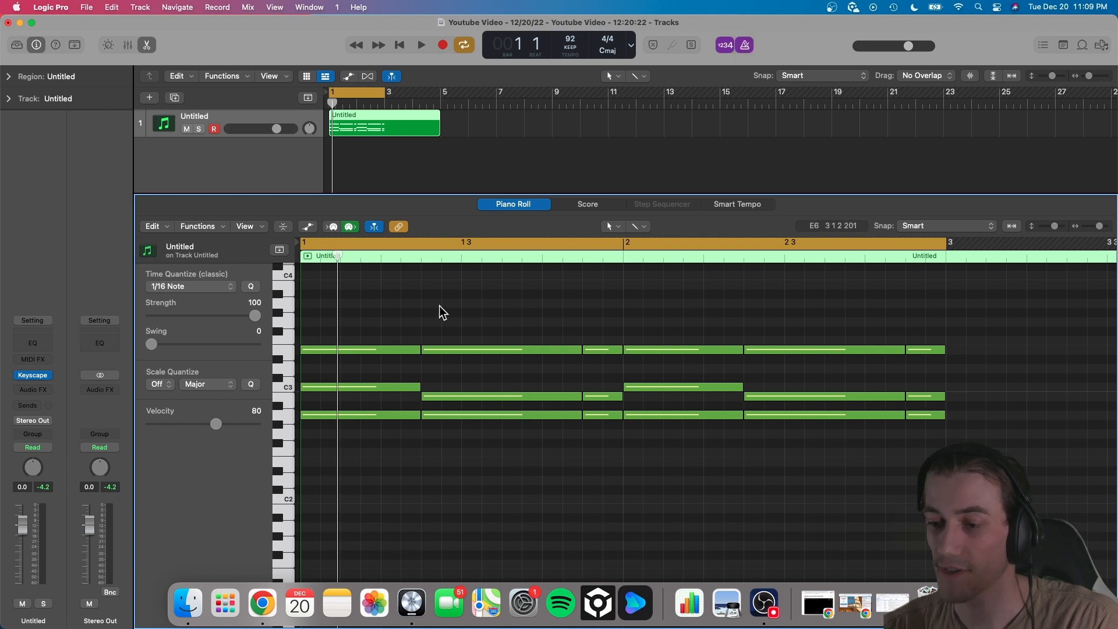
left_click(383, 254)
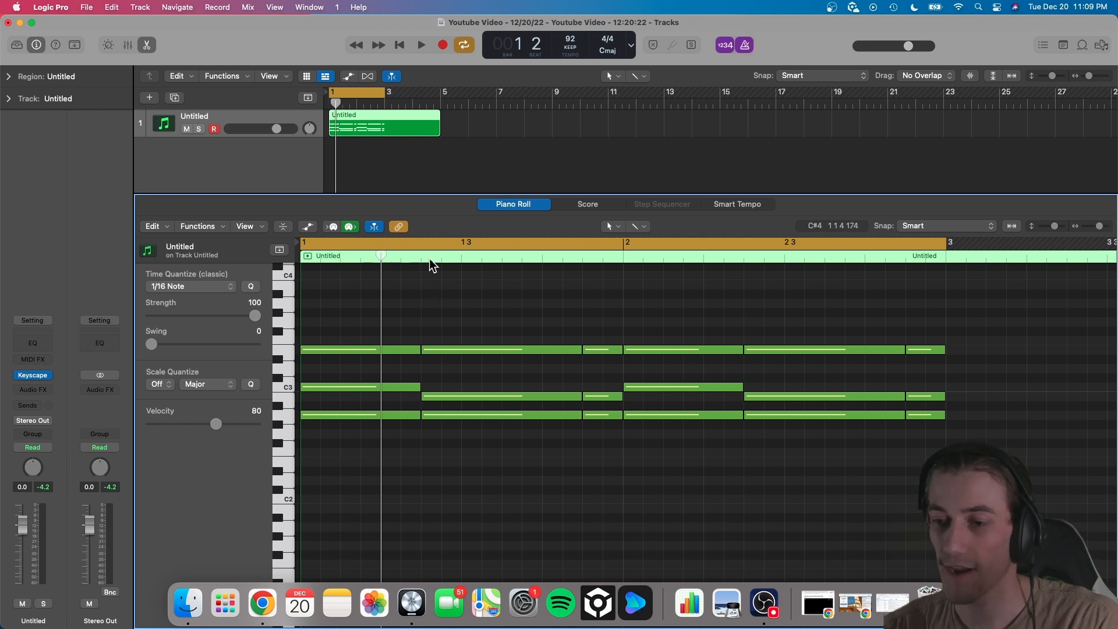
left_click(458, 257)
left_click(543, 256)
left_click(624, 257)
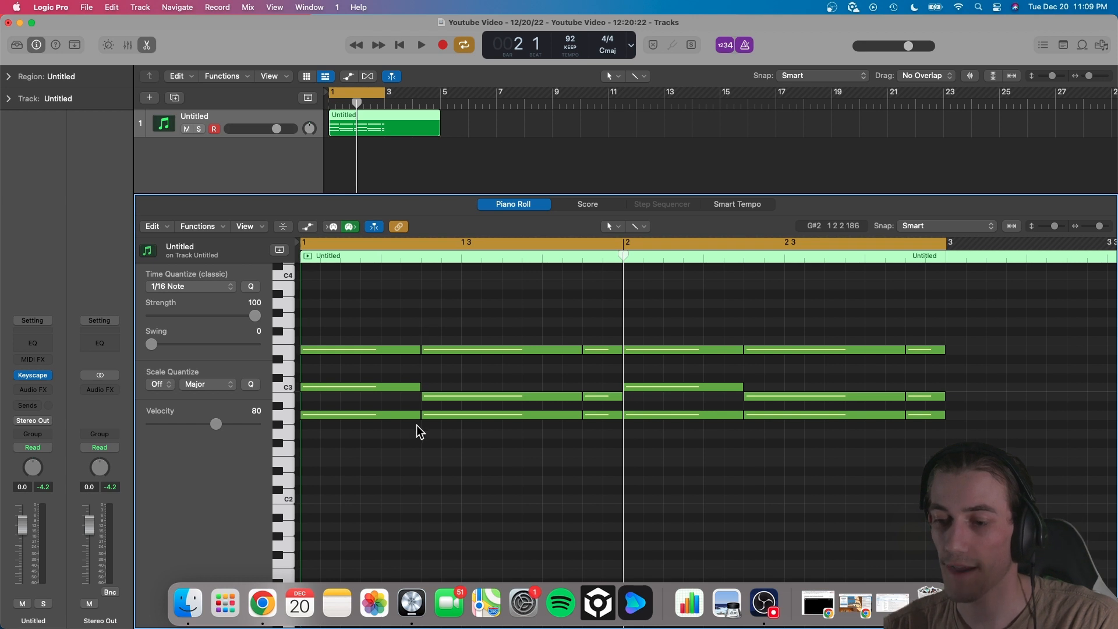
left_click(380, 256)
left_click(461, 256)
left_click(542, 259)
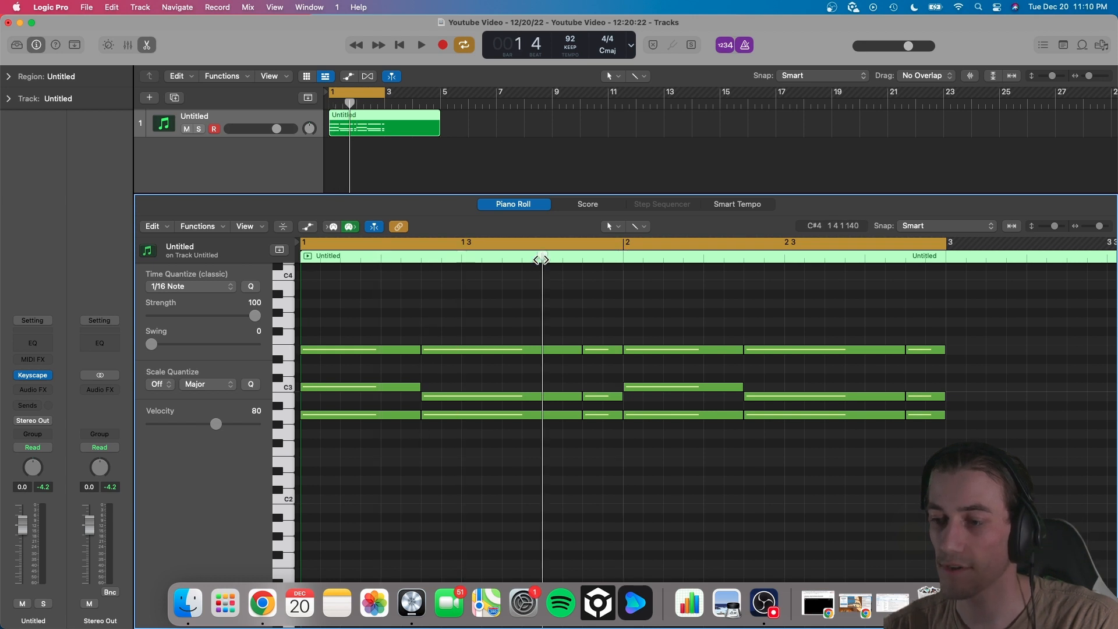
left_click(624, 260)
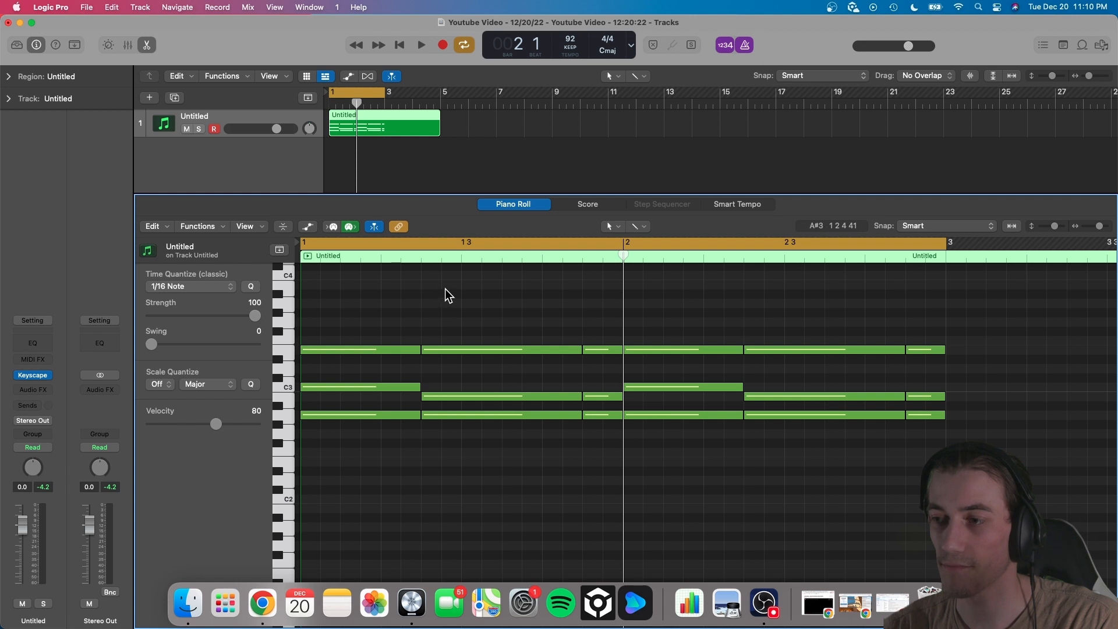
Play back the loop against the metronome, and place the playhead at the start of bar 1's second chord
key("space")
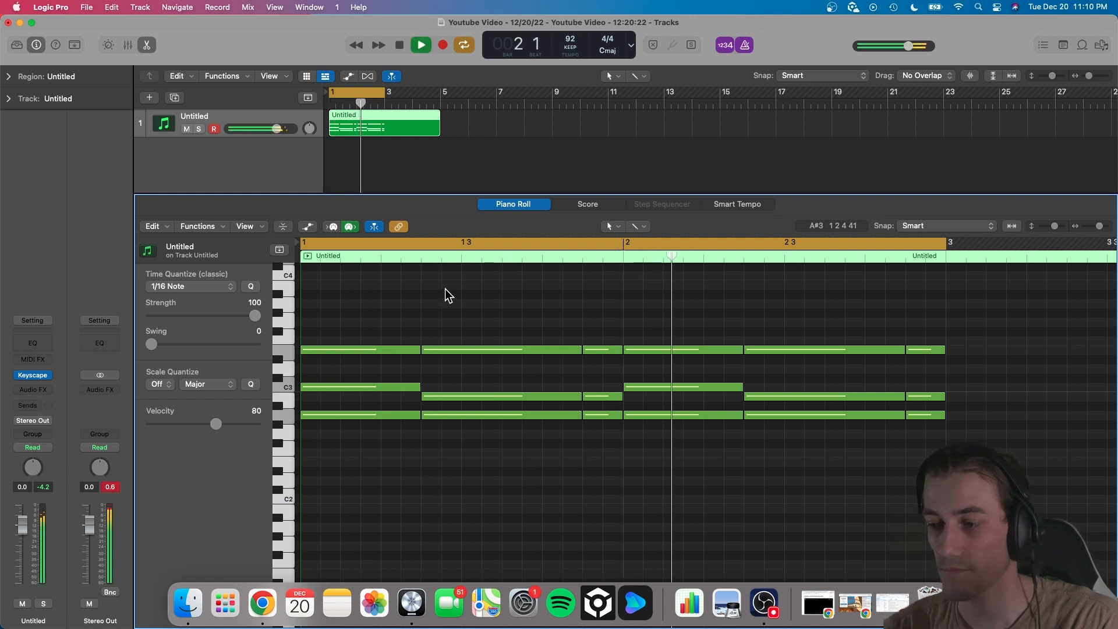
key("space")
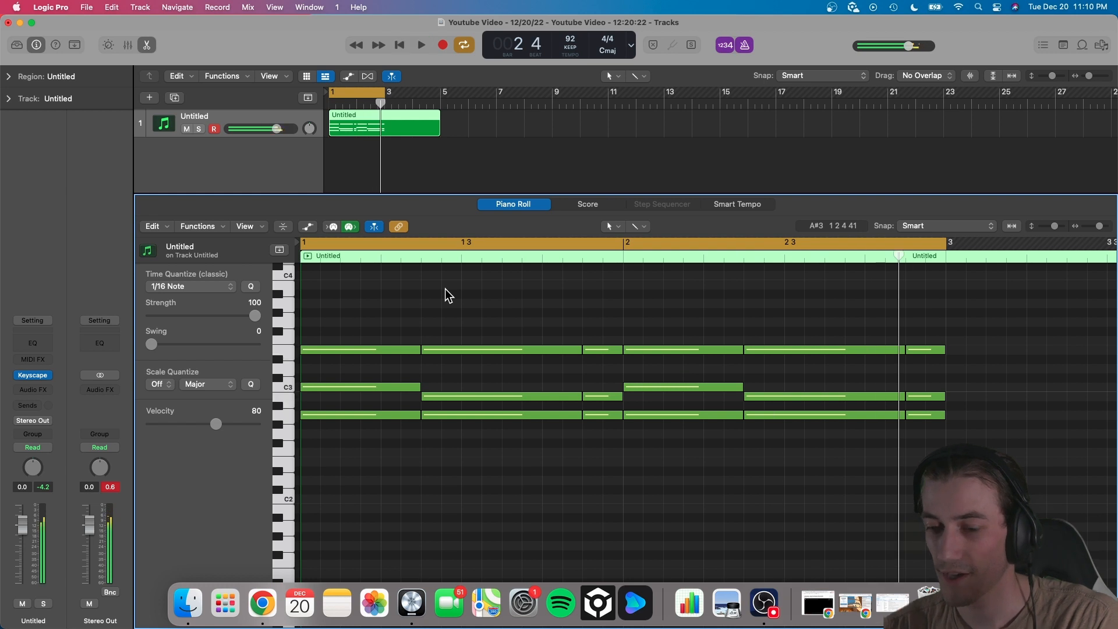
left_click(419, 258)
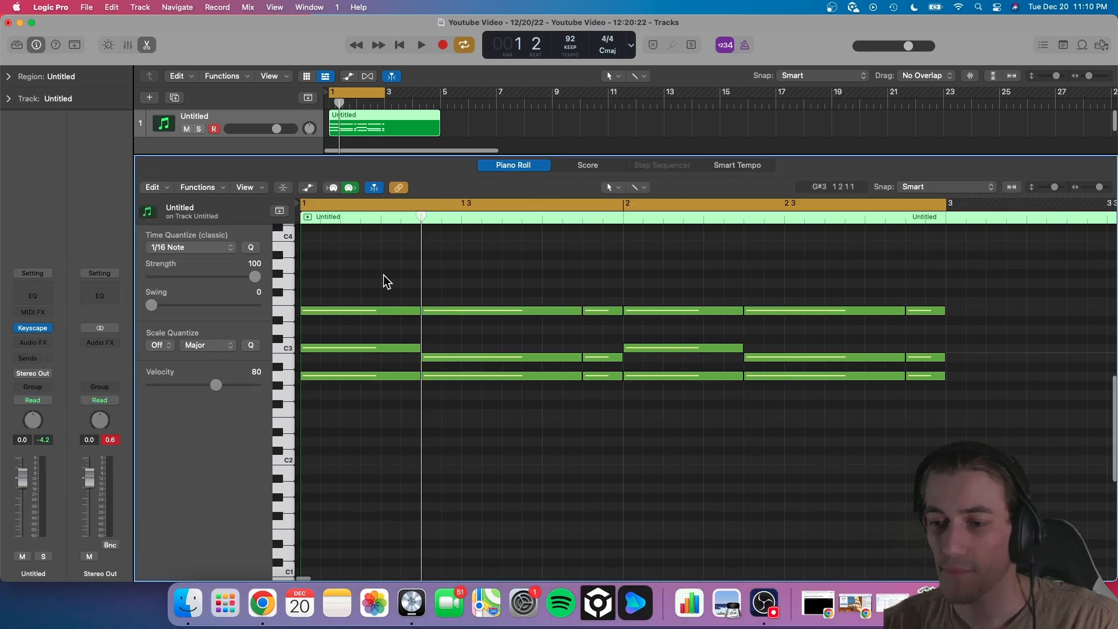
Transpose all the loop's notes up three semitones, so the lowest notes sit on C3, and play back the loop
scroll(383, 274, "up", 3)
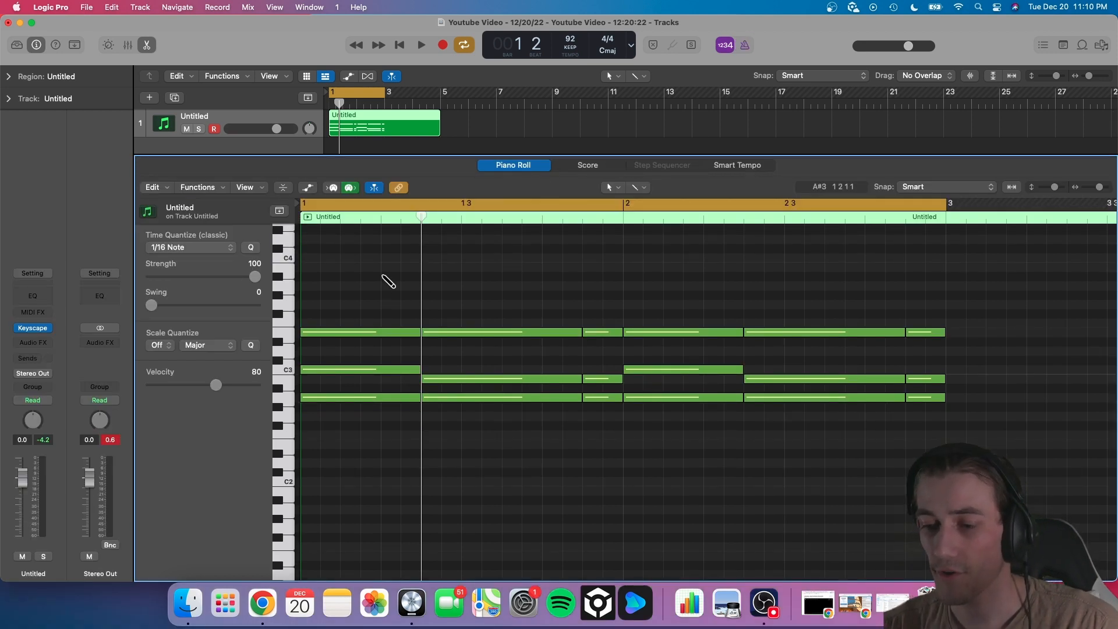
key("super+a")
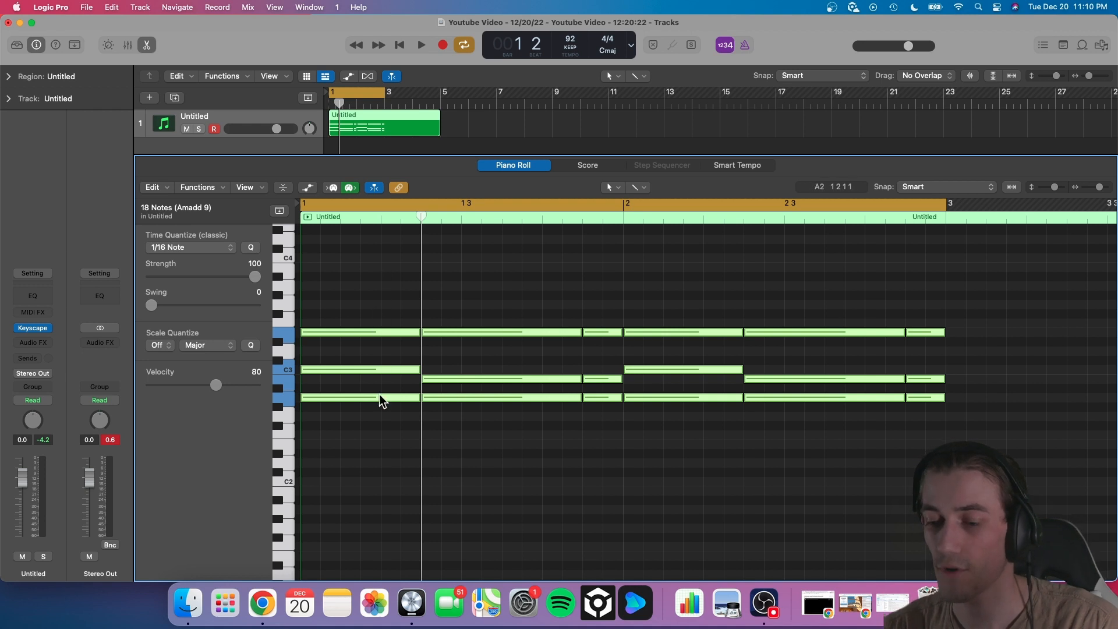
mouse_move(380, 396)
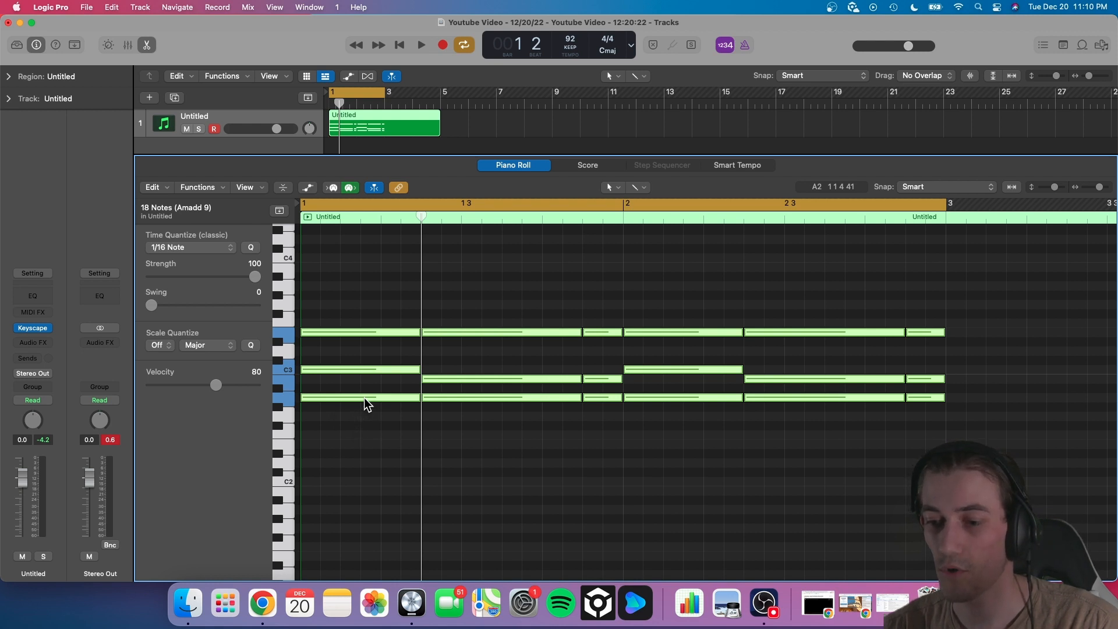
key("alt+Up")
key("alt+Up")
key("alt+Up")
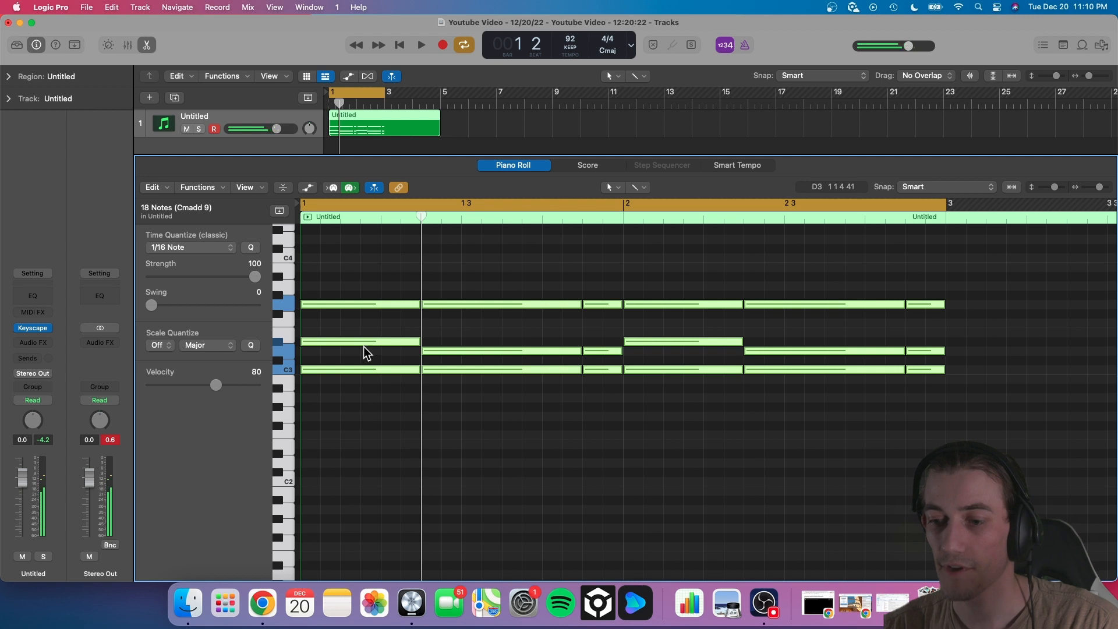
left_click(359, 320)
scroll(412, 270, "up", 1)
key("space")
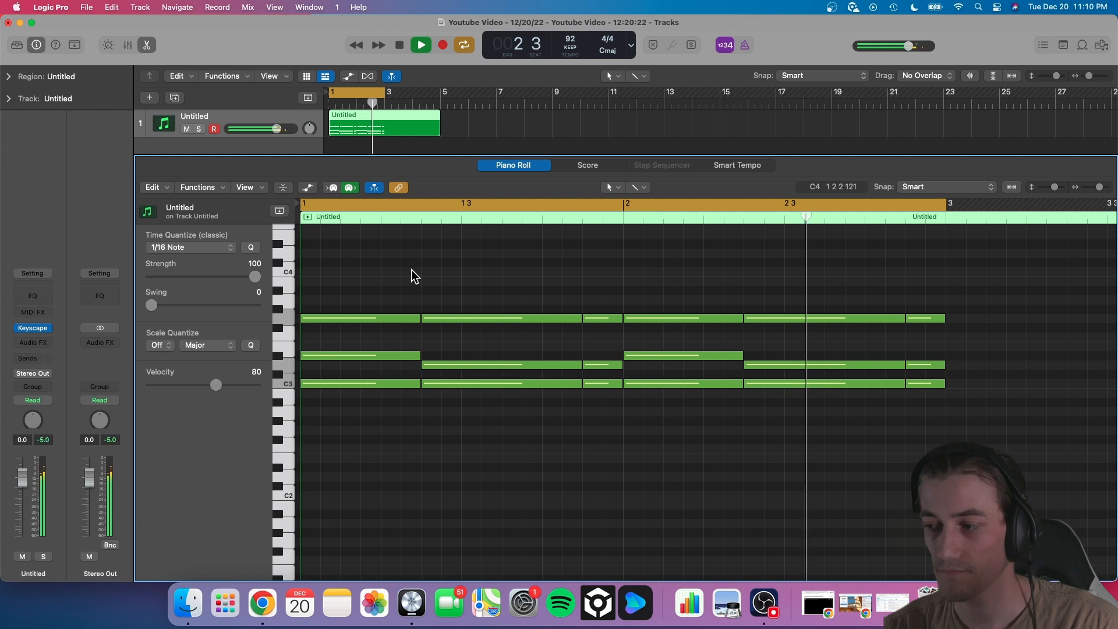
key("space")
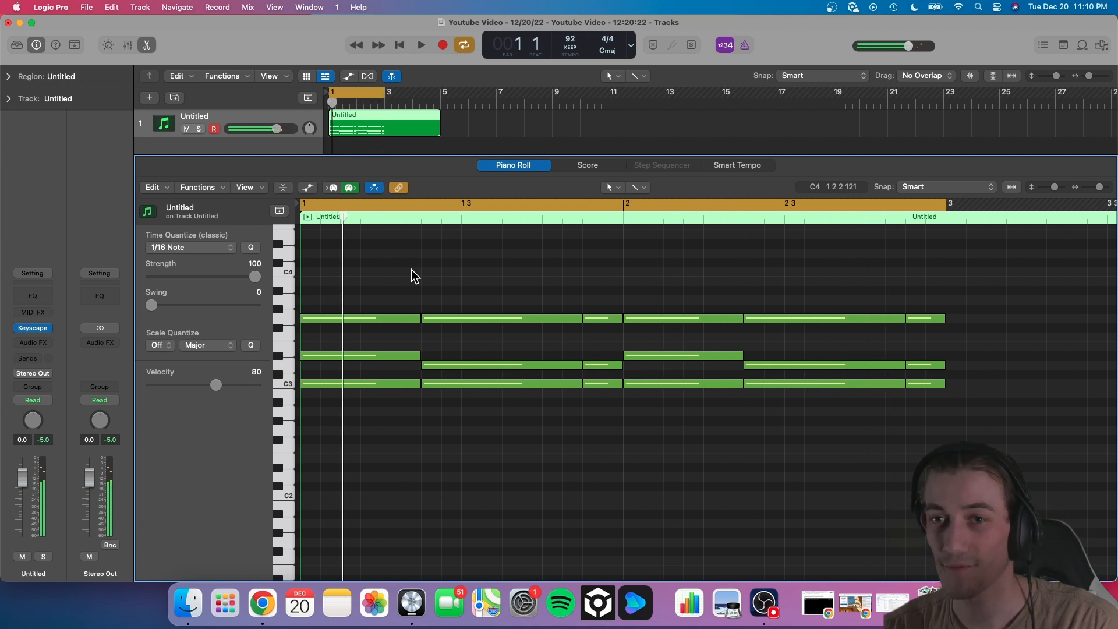
Transpose the whole progression up one semitone to a C# root, and play back the loop
key("super+a")
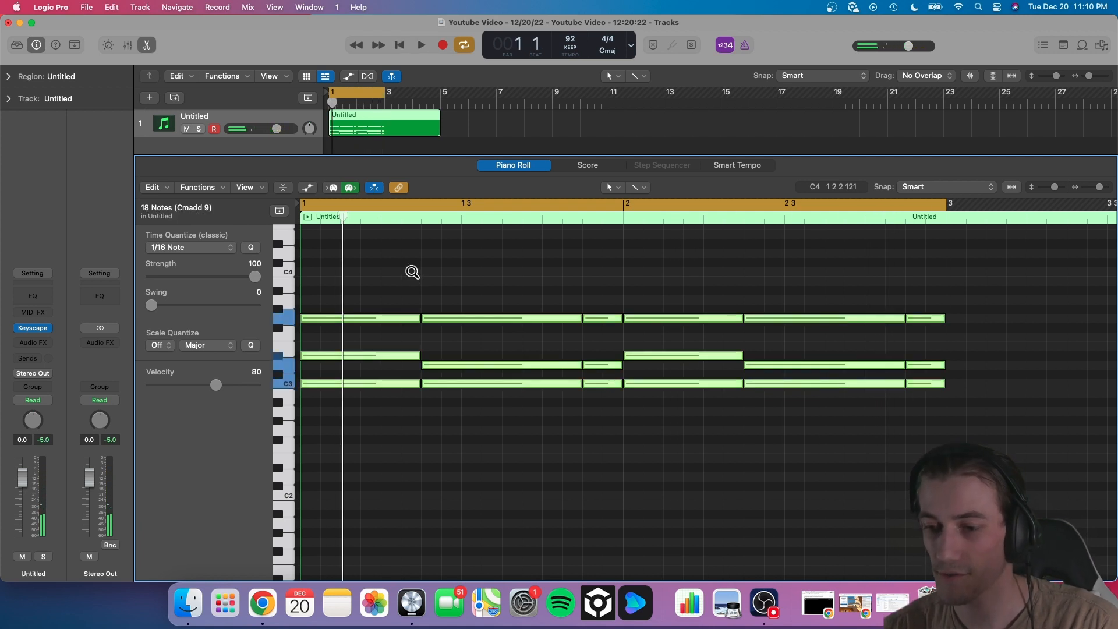
key("alt+Up")
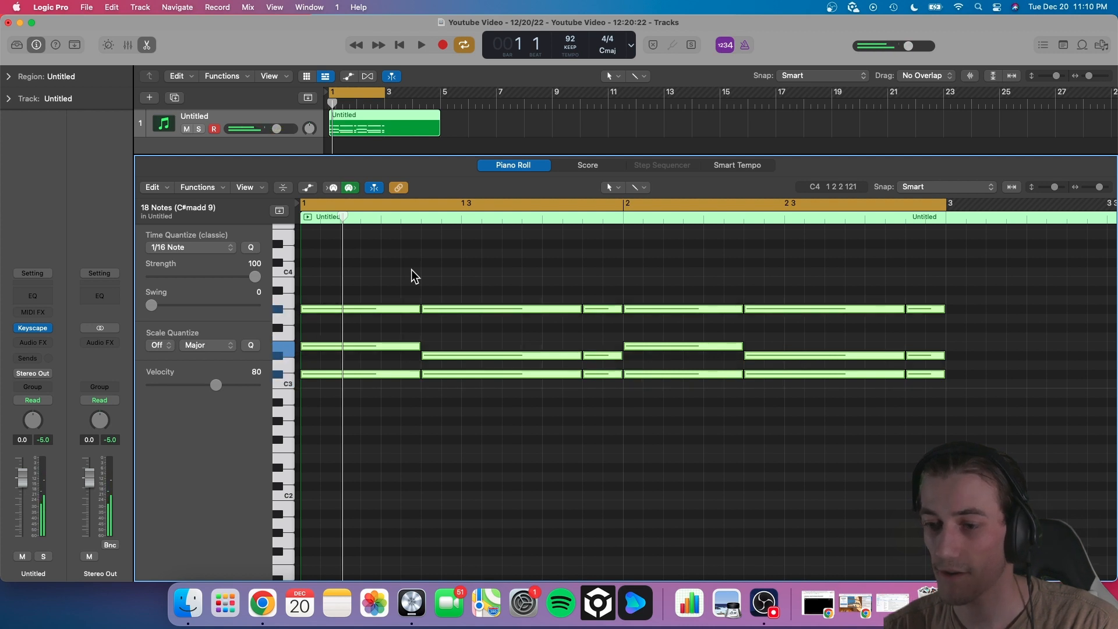
left_click(411, 270)
key("space")
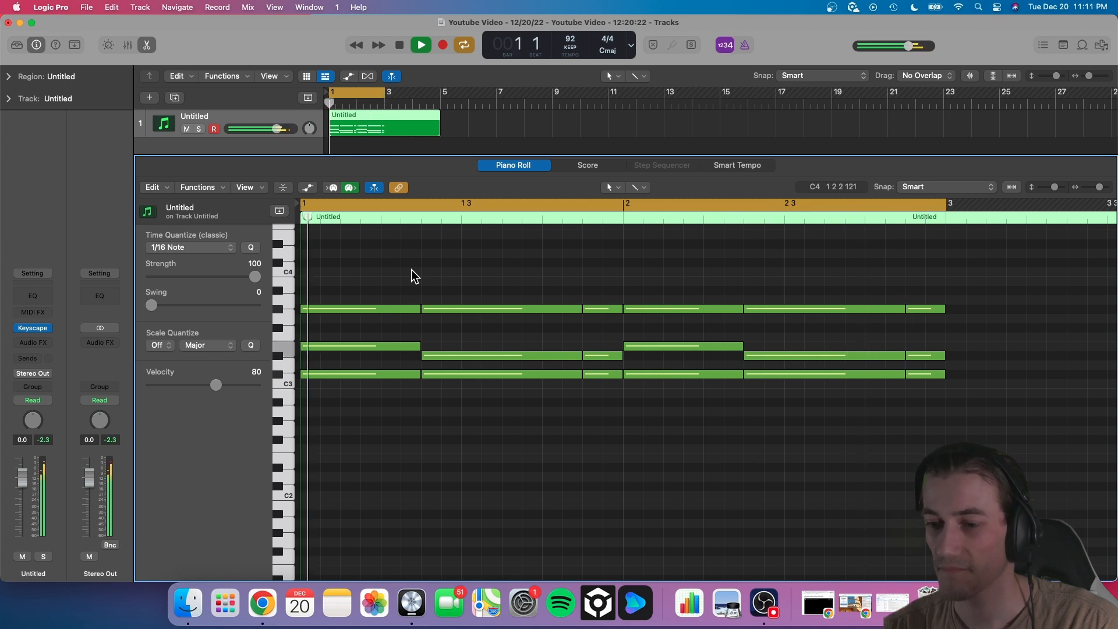
key("space")
Raise all the chords by another semitone to a D root, and play back the loop
key("super+a")
key("alt+Up")
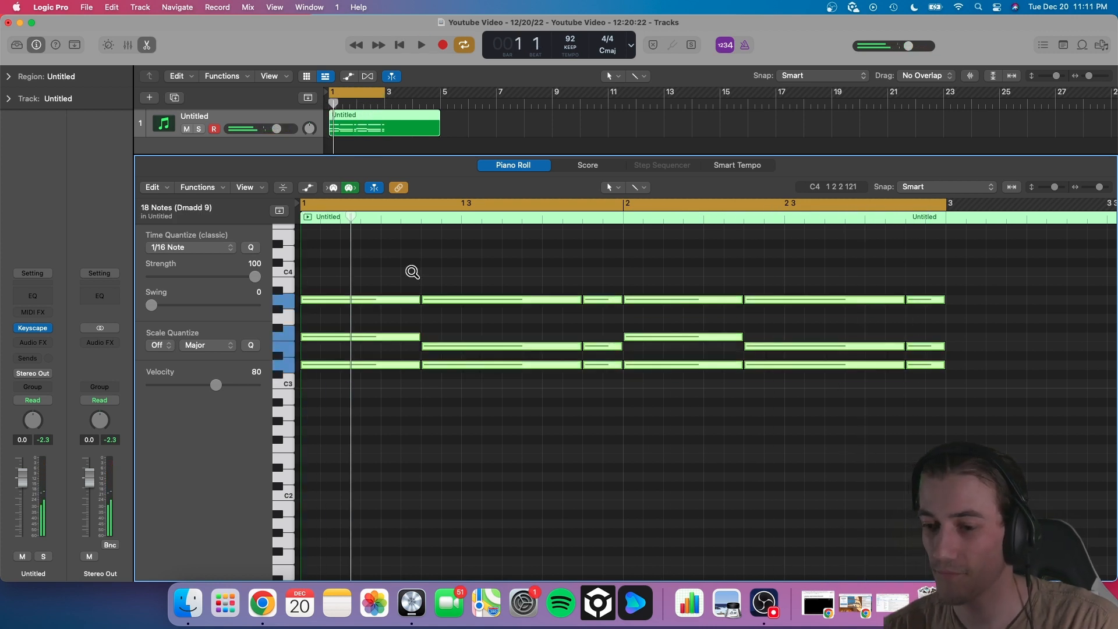
left_click(407, 269)
key("space")
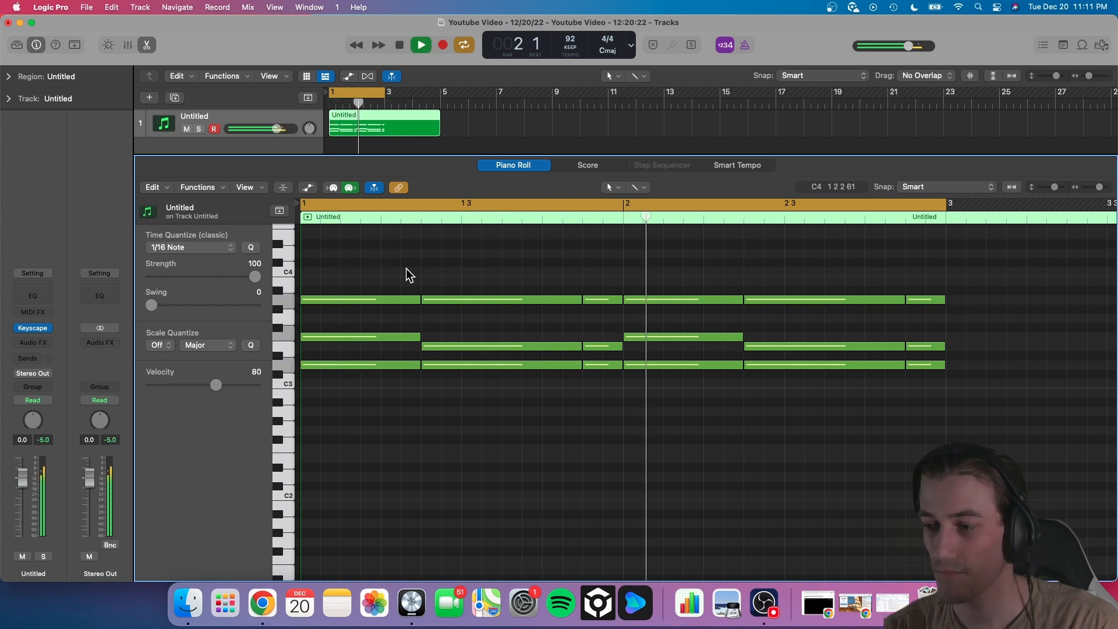
key("space")
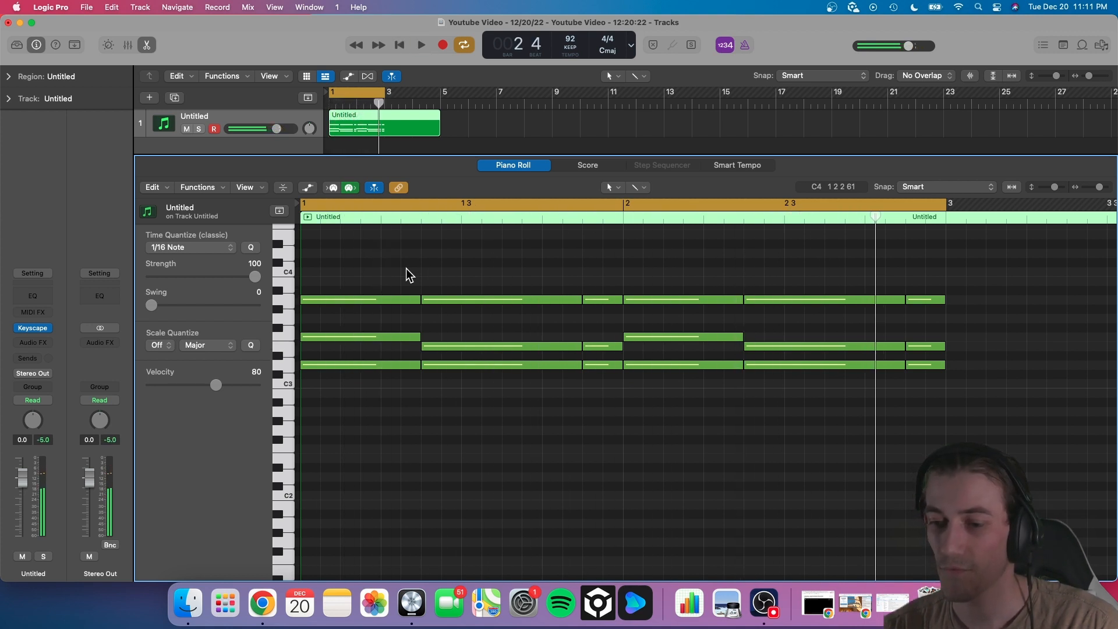